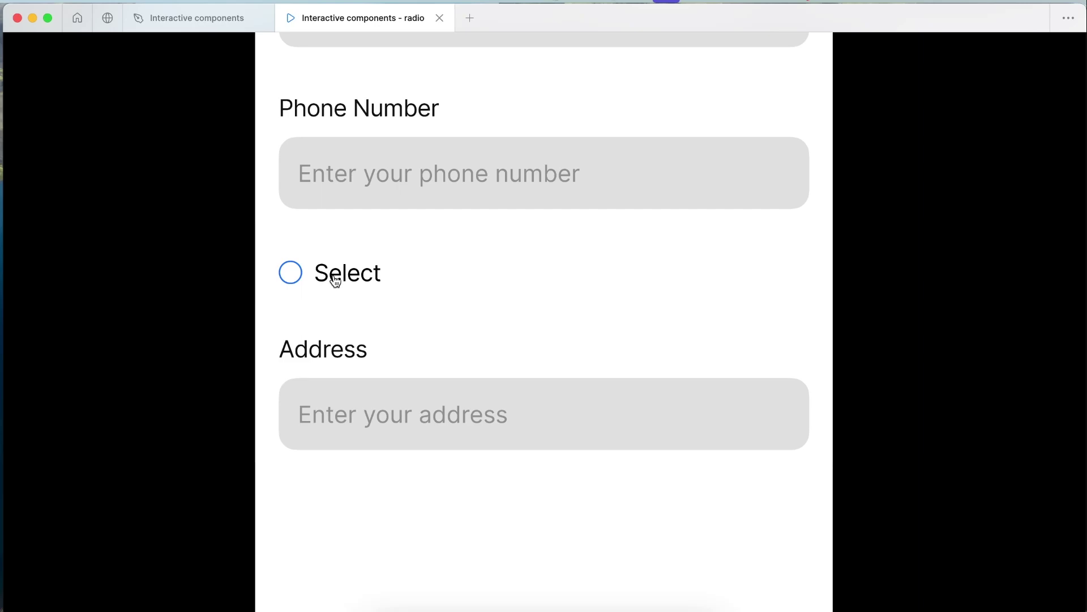
# - Toggle the Select radio option on and off repeatedly in the prototype preview
pyautogui.click(335, 281)
pyautogui.click(335, 280)
pyautogui.click(335, 281)
pyautogui.click(336, 281)
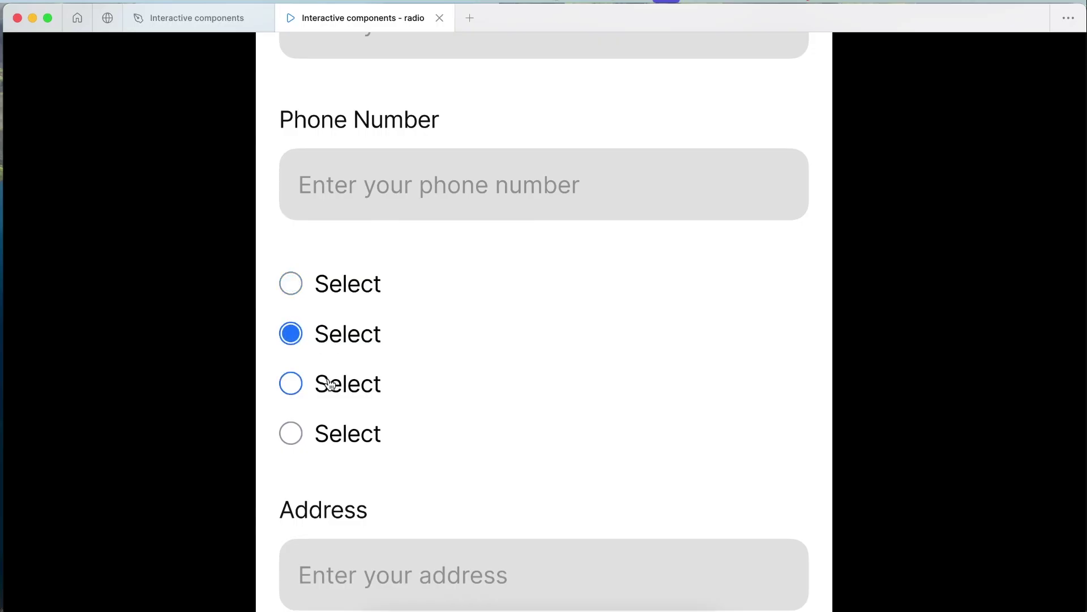
# - Check the third, fourth, second and first radio options, then close the preview
pyautogui.click(331, 384)
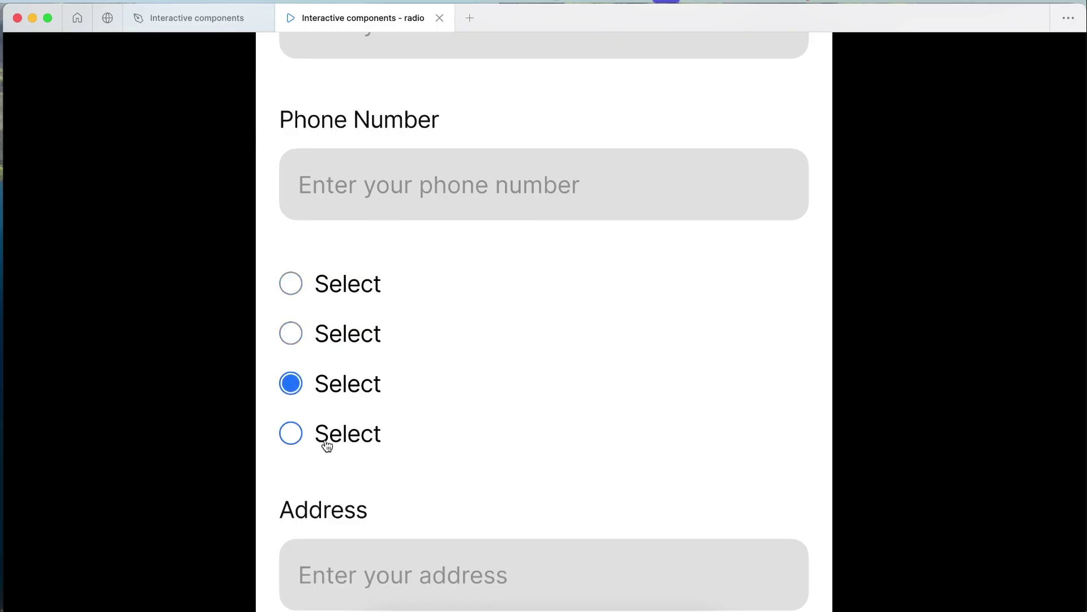
pyautogui.click(325, 435)
pyautogui.click(327, 388)
pyautogui.click(335, 340)
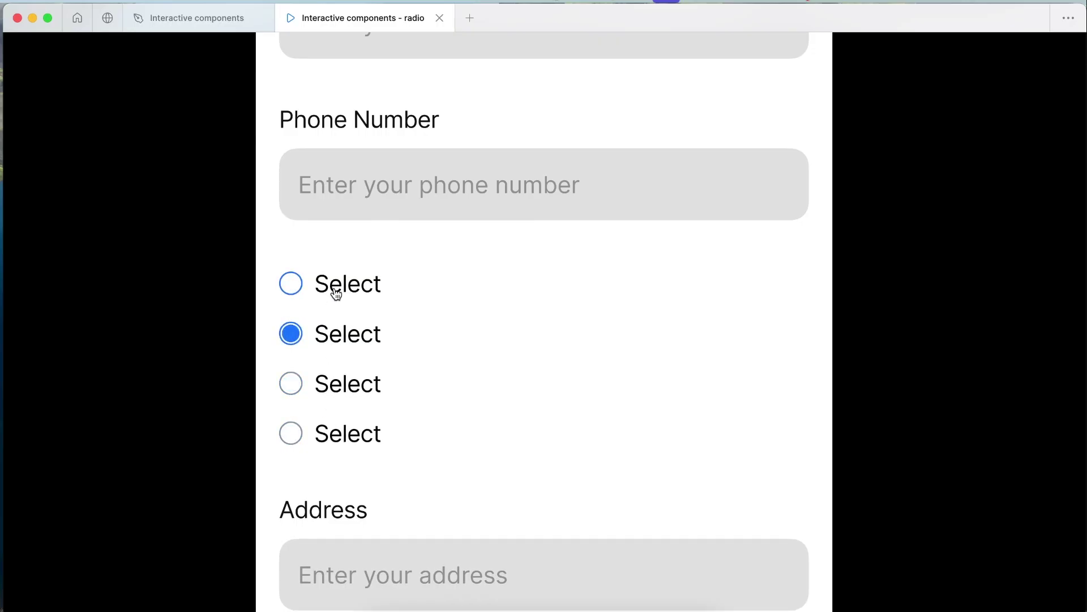
pyautogui.click(335, 286)
pyautogui.click(332, 340)
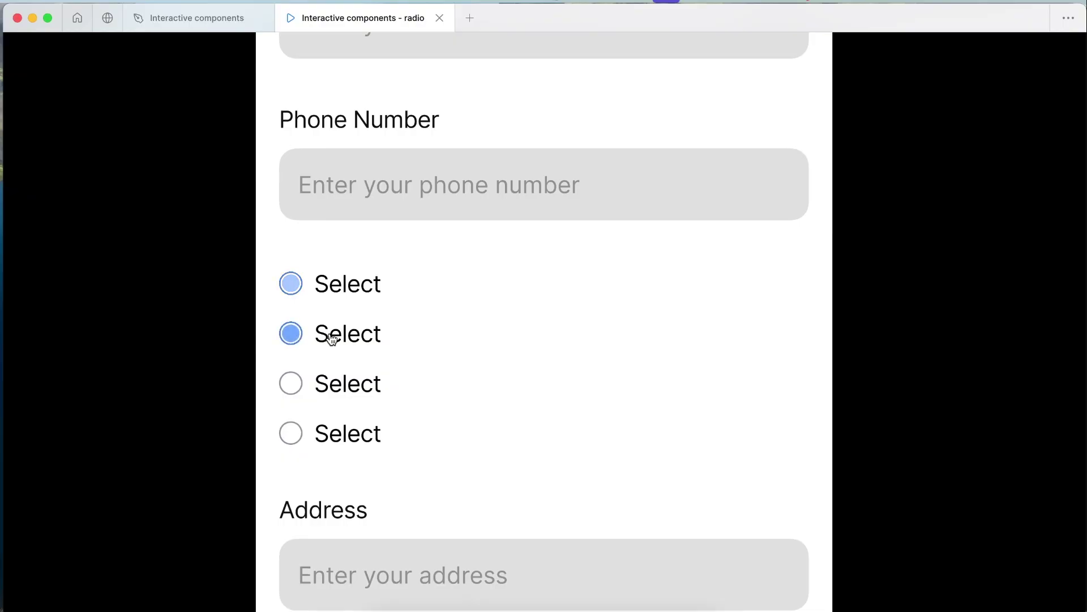
pyautogui.press('super+w')
pyautogui.press('o')
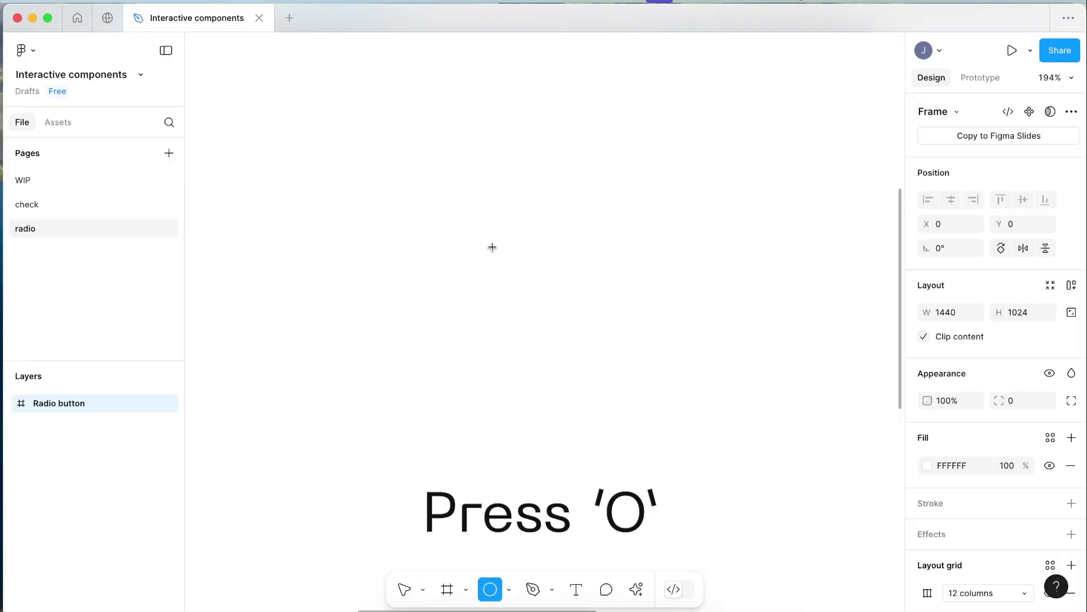
# - Place a circle in the Radio button frame and resize it to 8×8 with aspect ratio locked
pyautogui.click(504, 246)
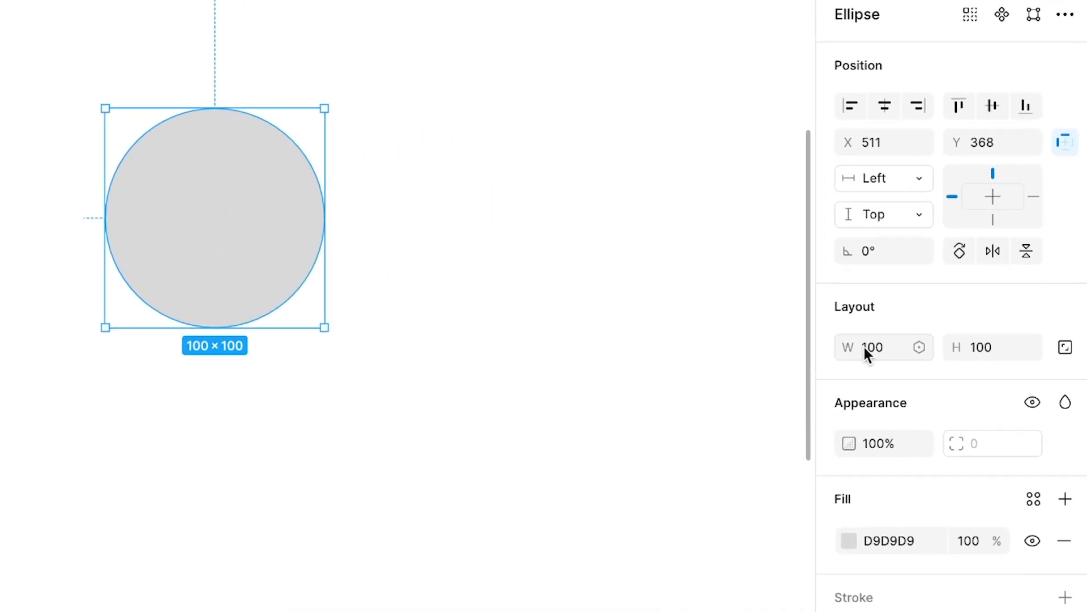
pyautogui.click(1063, 355)
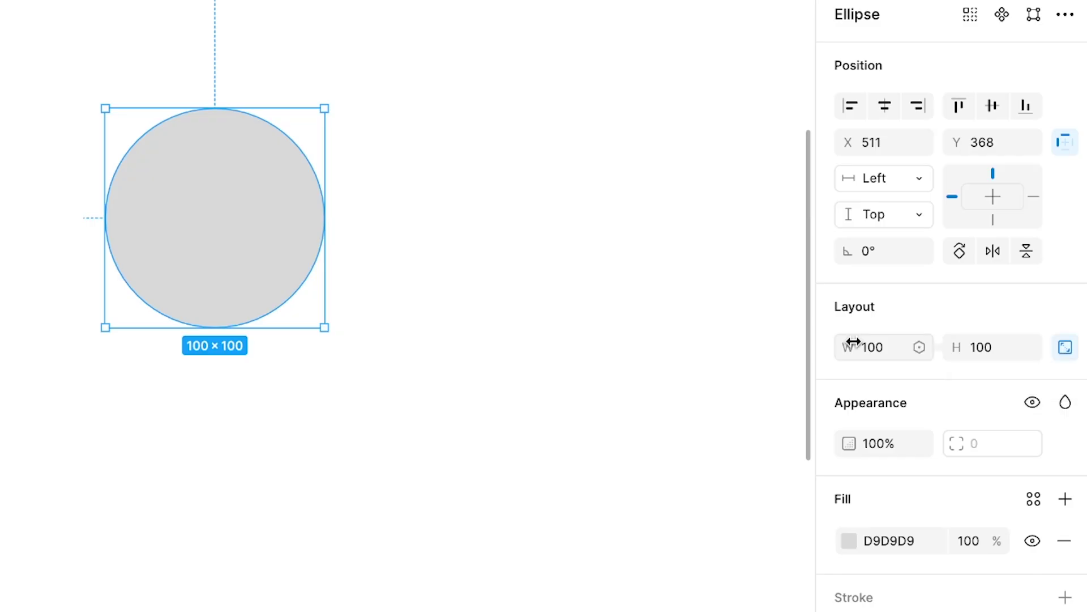
pyautogui.click(890, 351)
pyautogui.write('8')
pyautogui.press('Return')
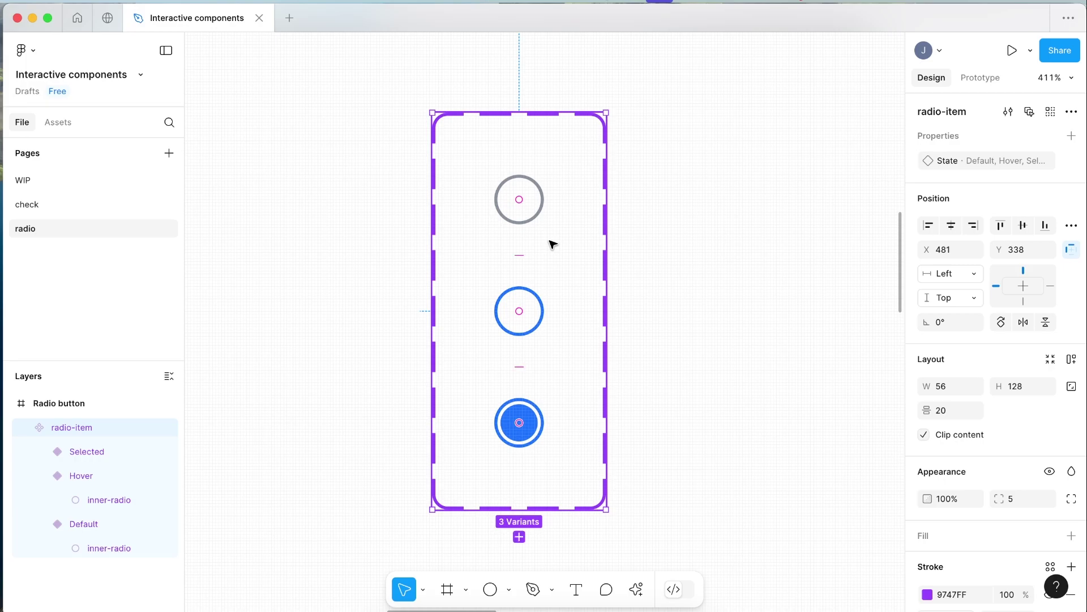
pyautogui.click(670, 209)
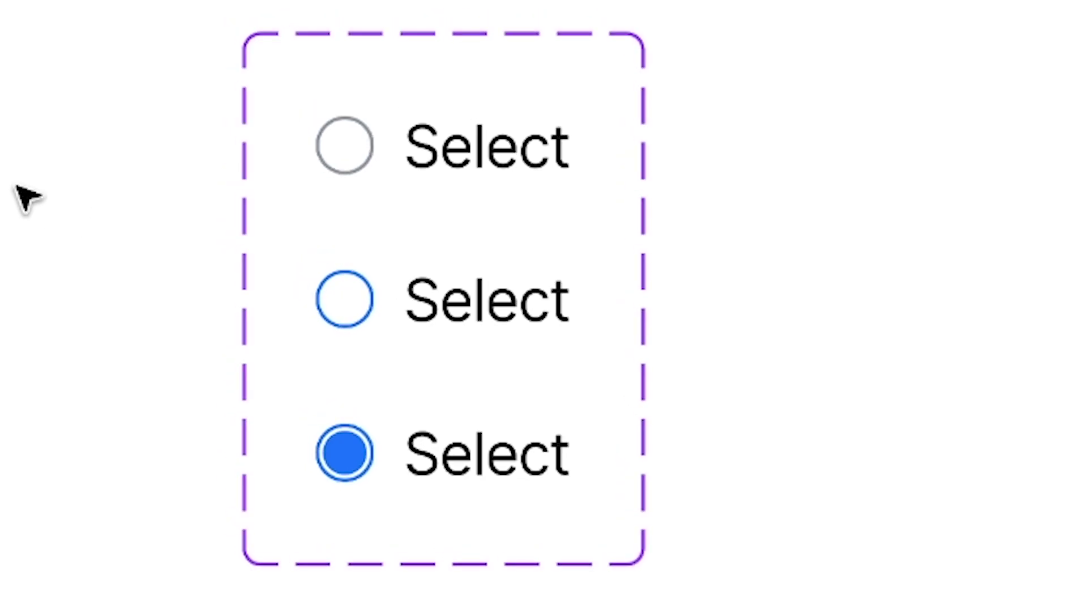
pyautogui.click(306, 173)
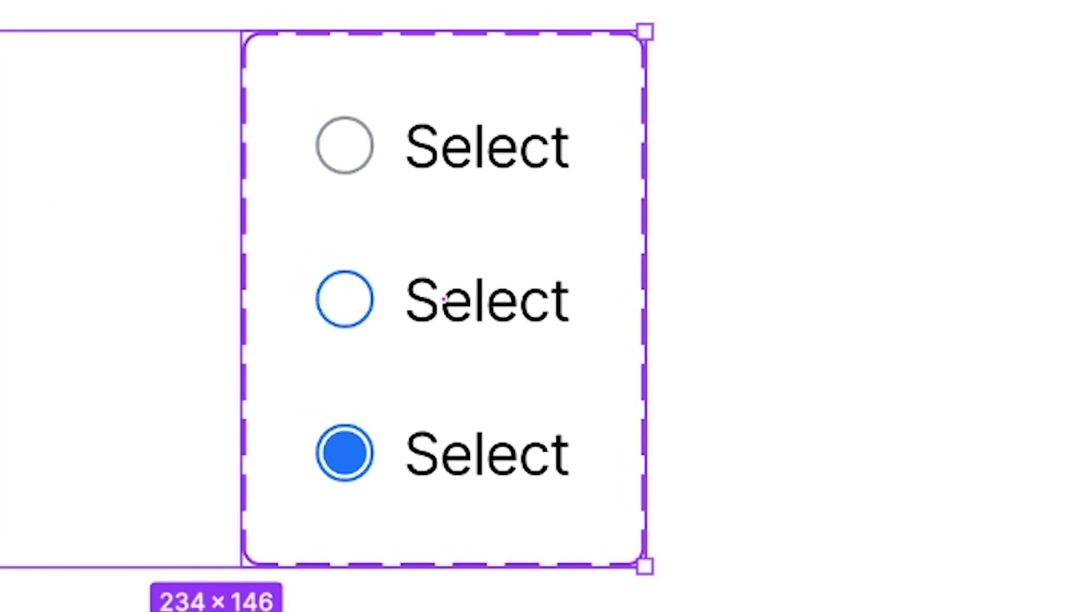
pyautogui.press('Escape')
pyautogui.click(333, 336)
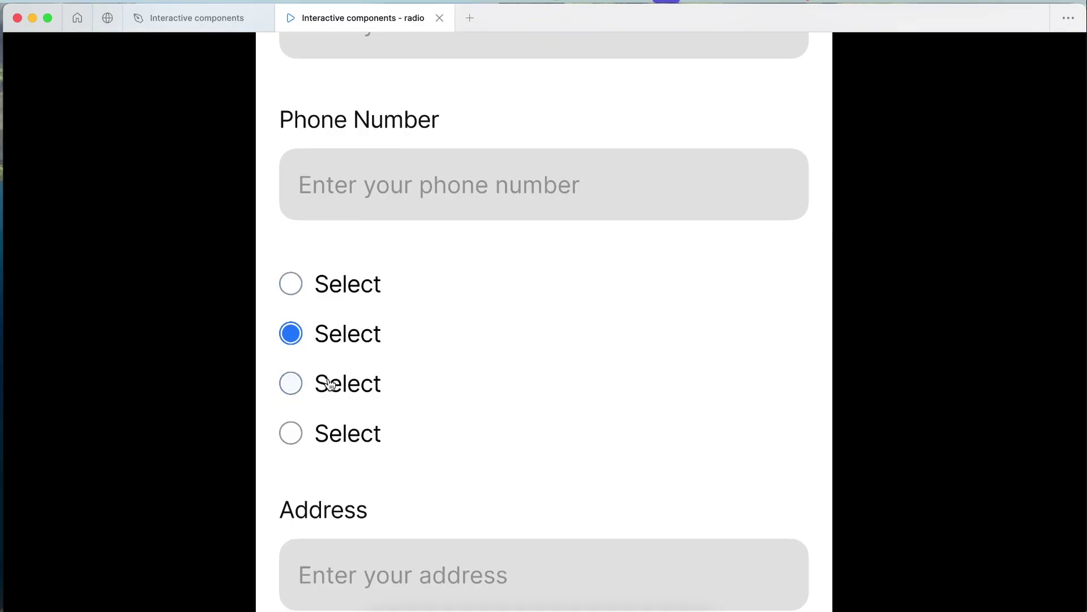
pyautogui.click(330, 384)
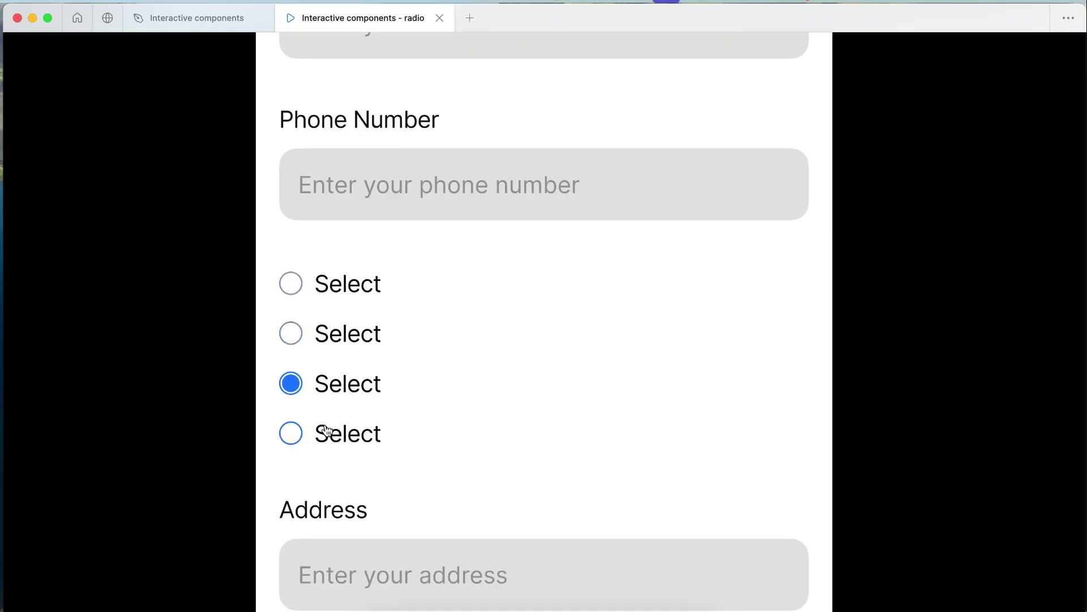
pyautogui.click(324, 436)
pyautogui.click(328, 385)
pyautogui.click(335, 338)
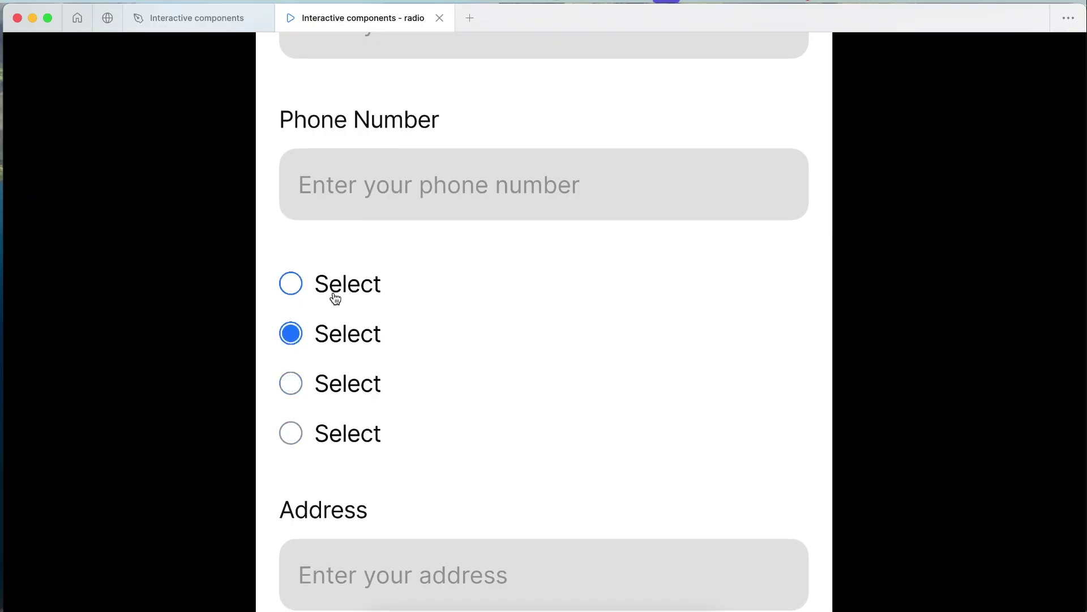
pyautogui.click(335, 295)
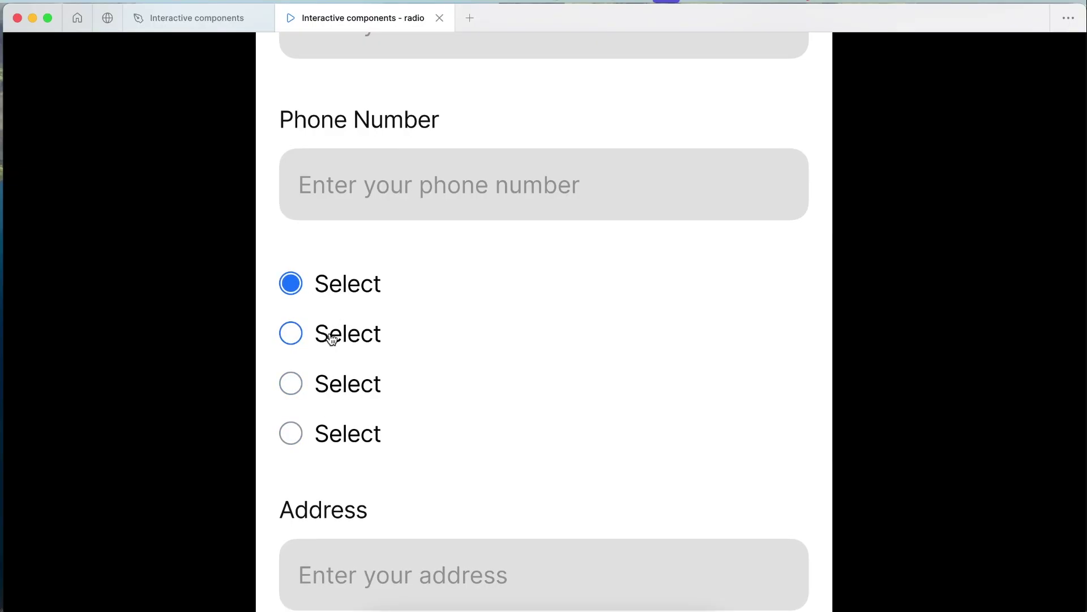
pyautogui.click(334, 336)
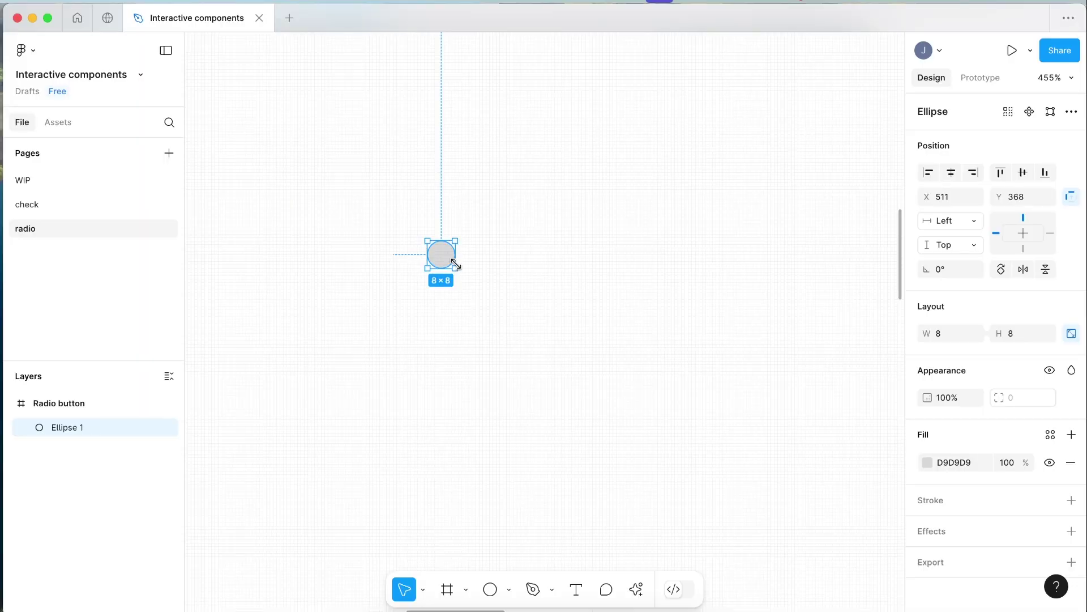
# - Rename the ellipse layer to inner-radio
pyautogui.scroll(2, 455, 263)
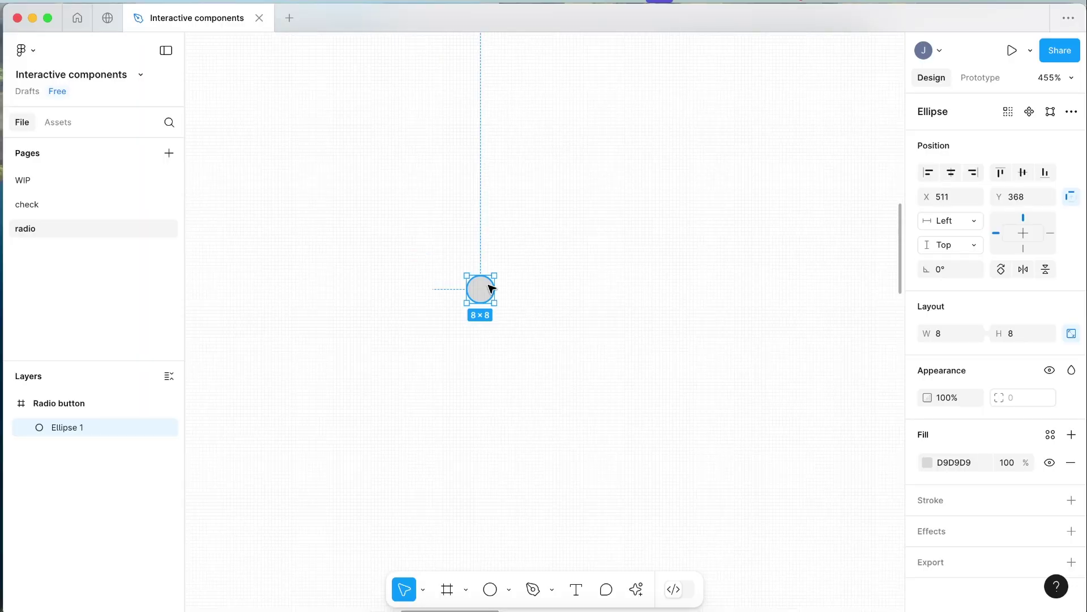
pyautogui.press('super+r')
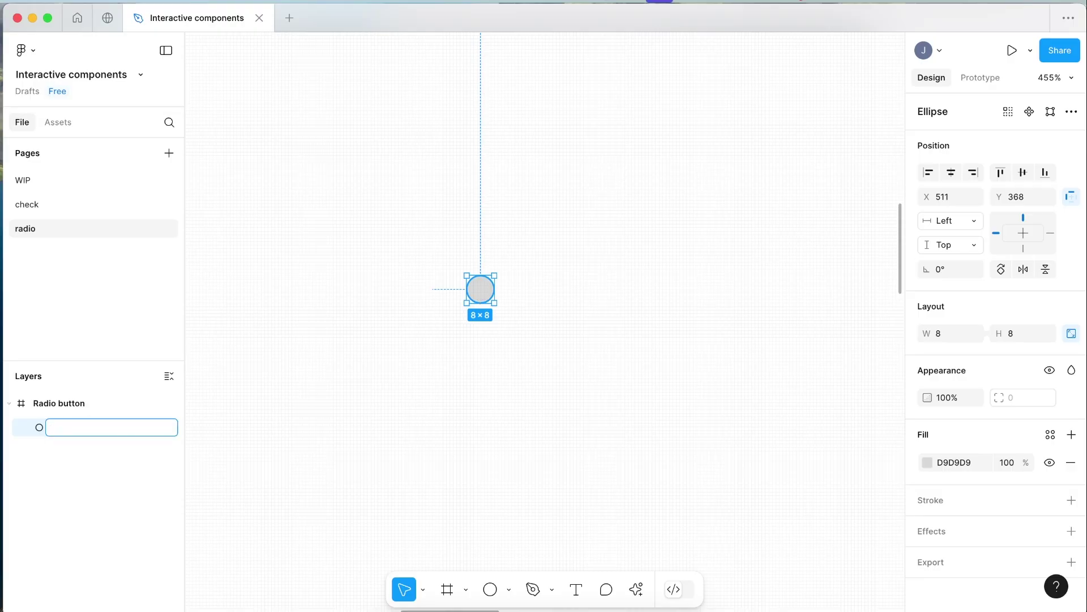
pyautogui.write('inner-radio')
pyautogui.press('Return')
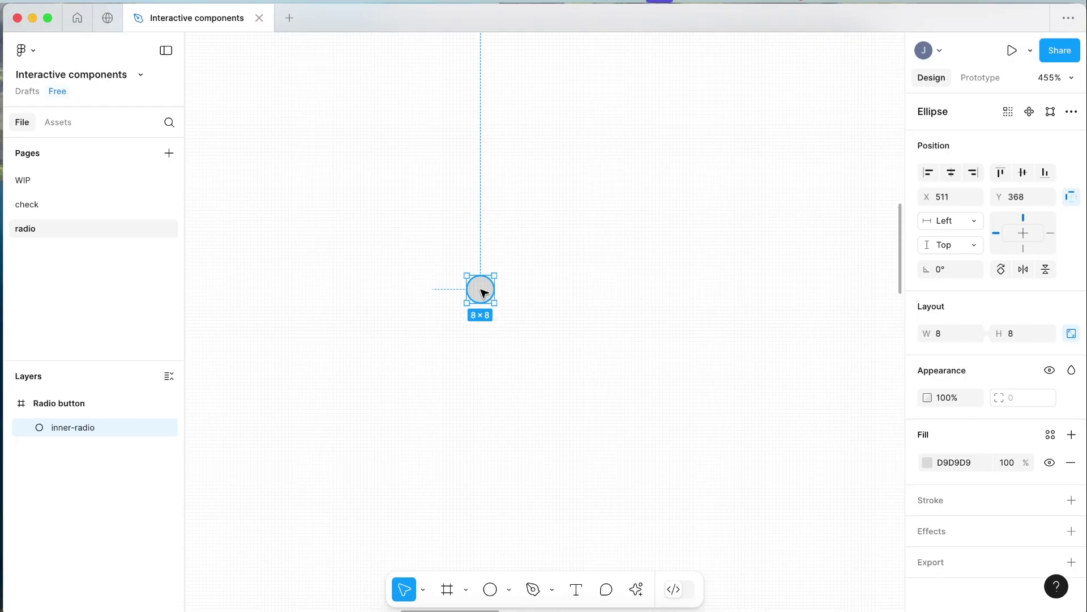
# - Wrap the circle in an auto-layout frame named radio-item with 0 gap and padding
pyautogui.hotkey('shift', 'a')
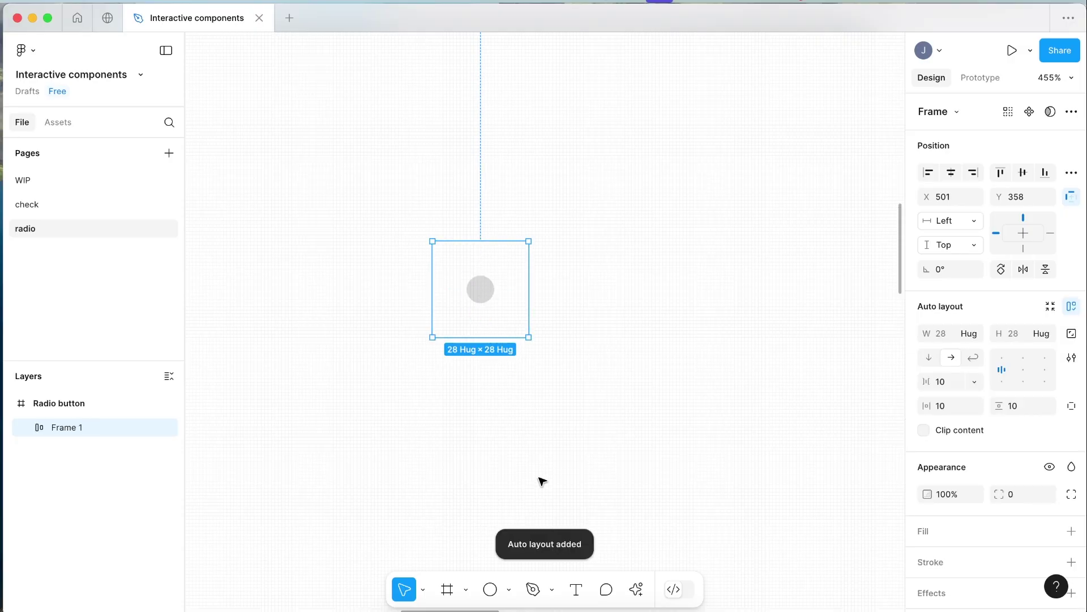
pyautogui.doubleClick(75, 428)
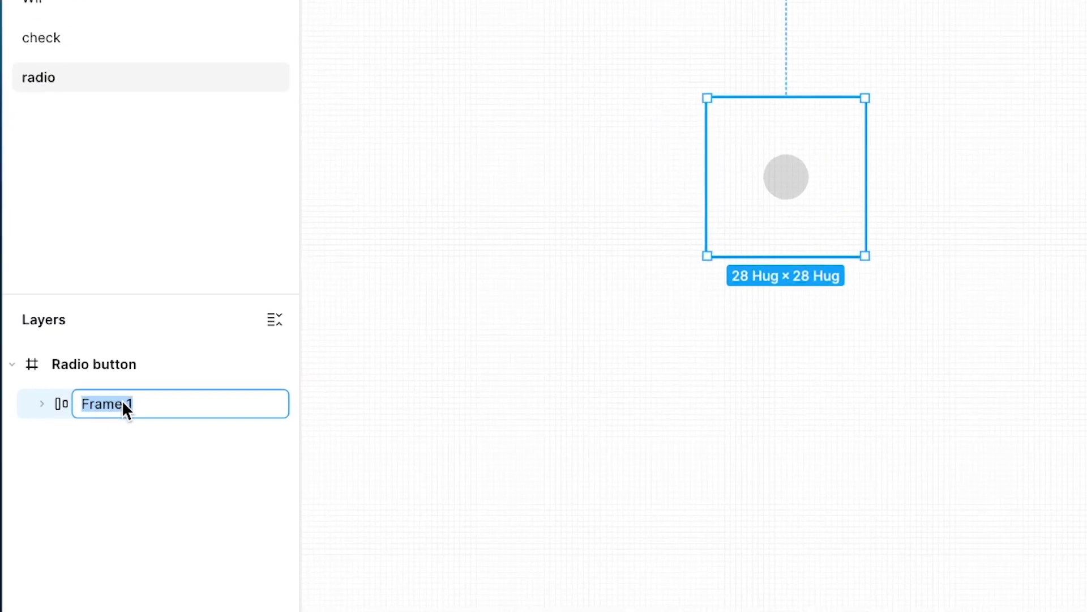
pyautogui.write('radio-item')
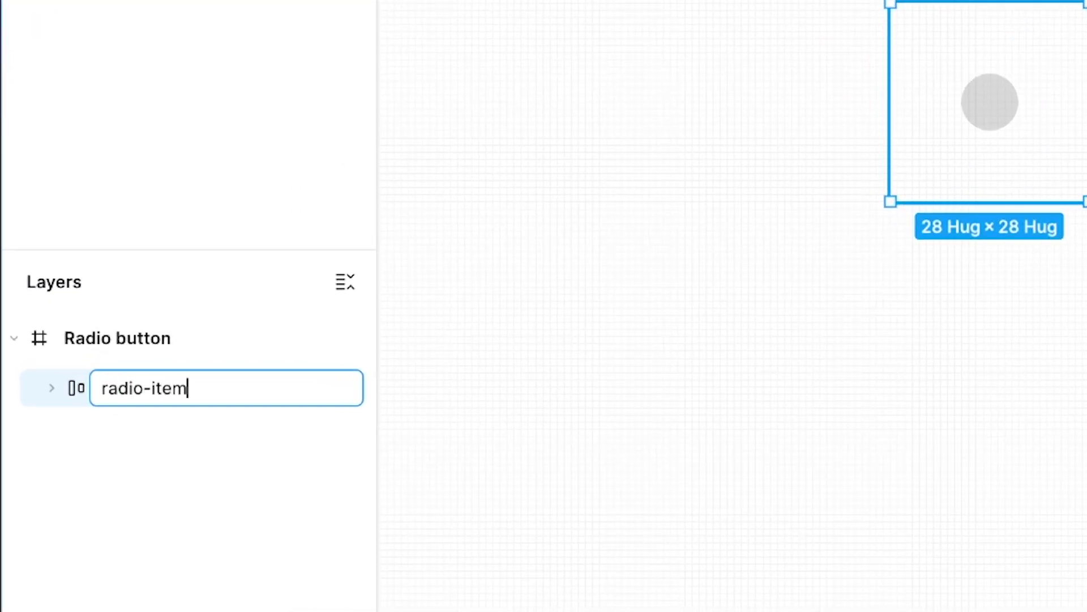
pyautogui.press('Return')
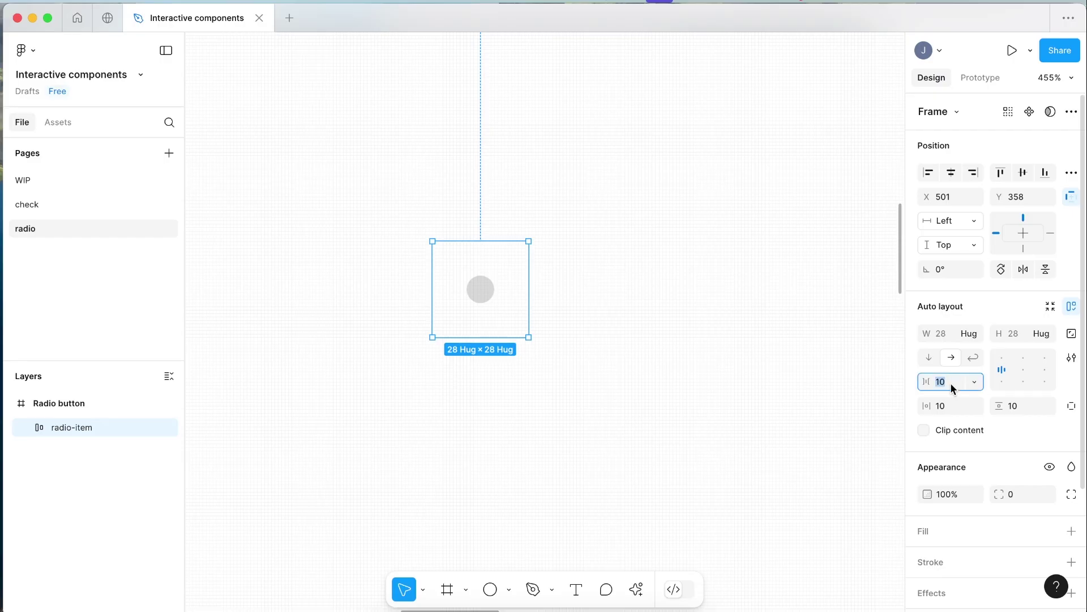
pyautogui.write('0')
pyautogui.press('Tab')
pyautogui.write('0')
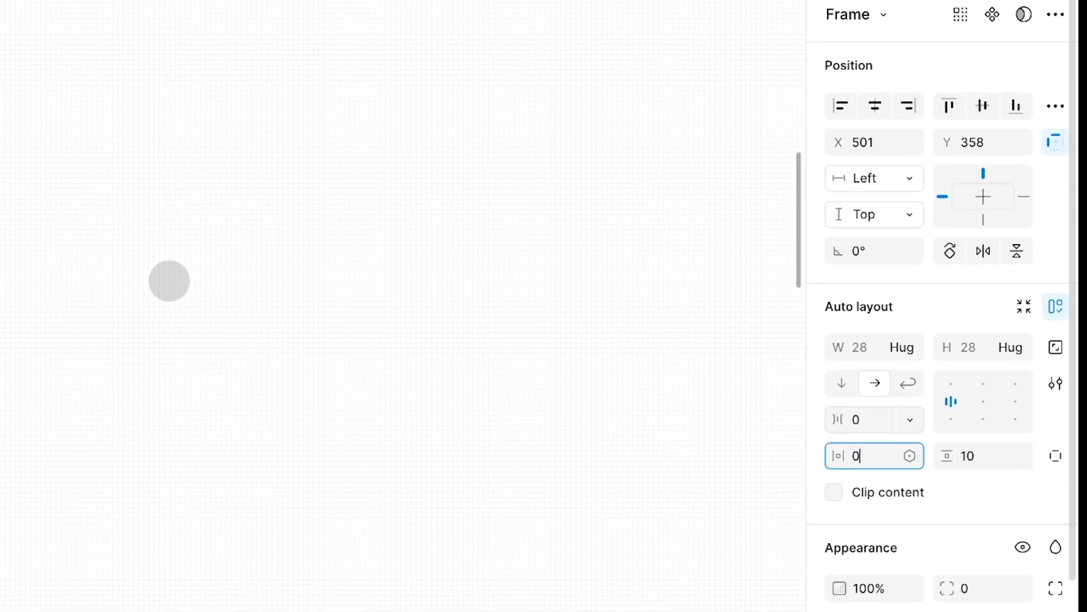
pyautogui.press('Tab')
pyautogui.write('0')
pyautogui.press('Return')
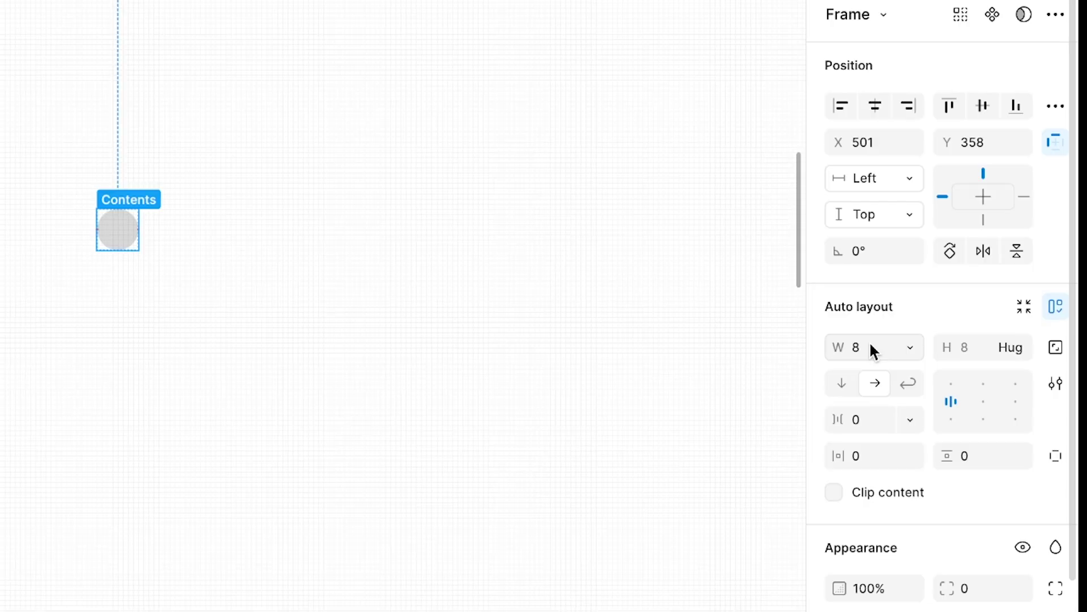
# - Size the radio-item frame to 16×16 and centre the circle inside it
pyautogui.click(887, 346)
pyautogui.write('16')
pyautogui.press('Tab')
pyautogui.write('16')
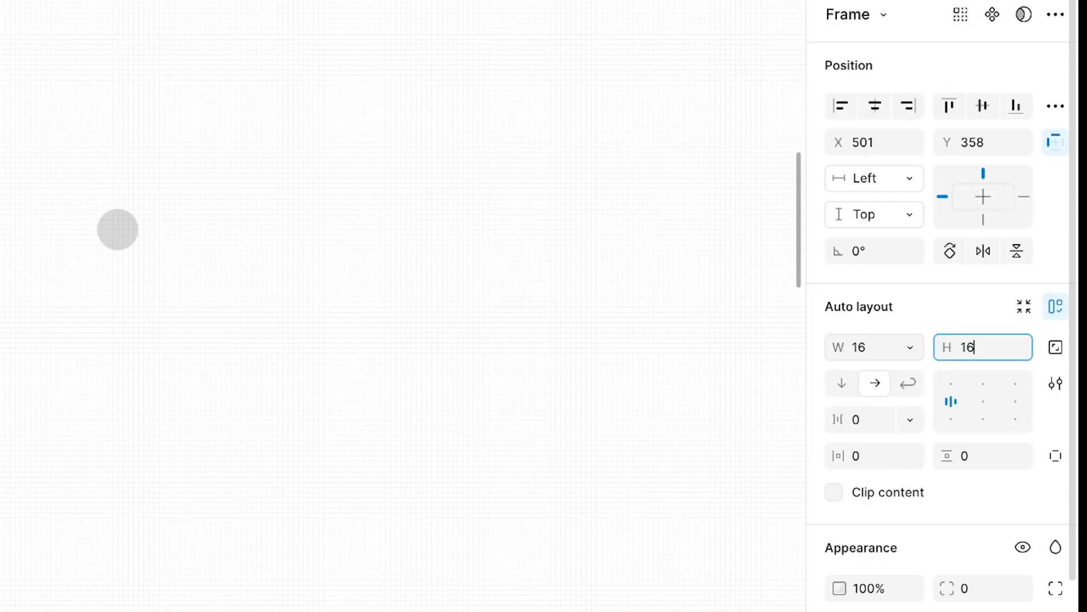
pyautogui.press('Return')
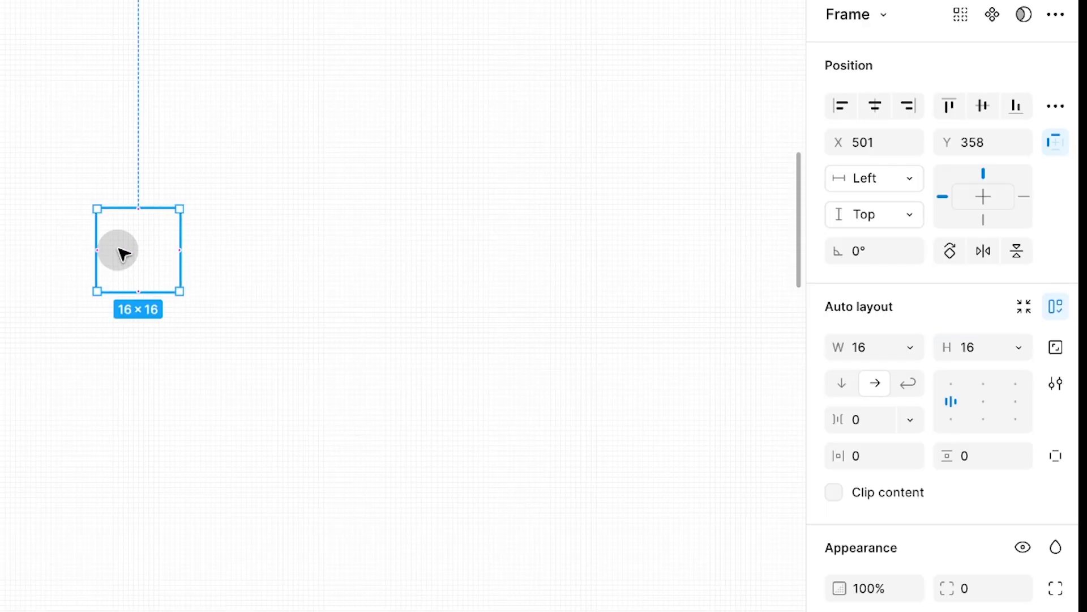
pyautogui.click(982, 404)
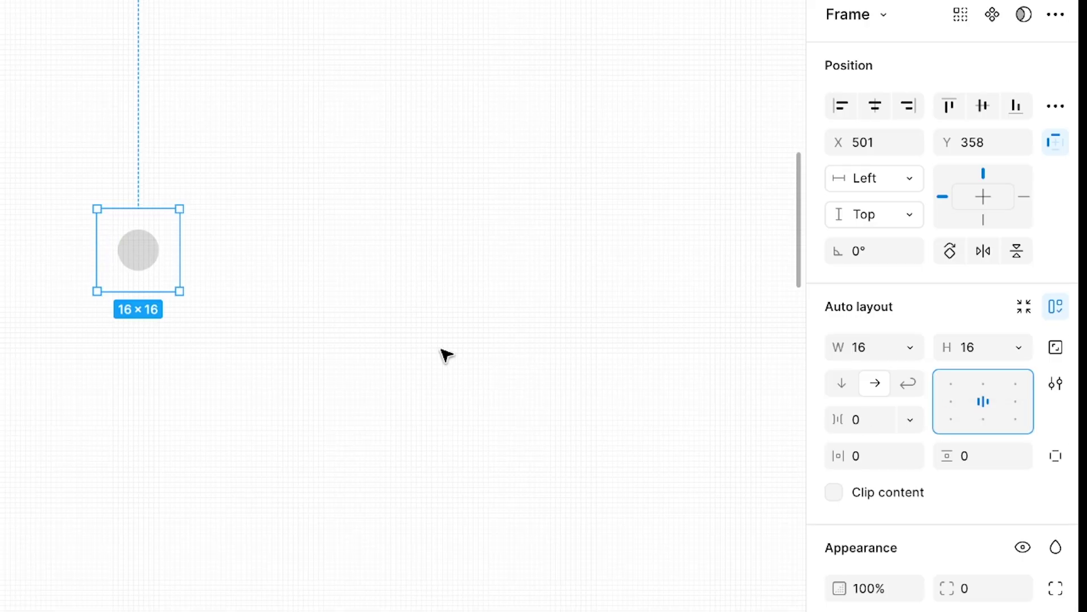
pyautogui.scroll(-2, 971, 502)
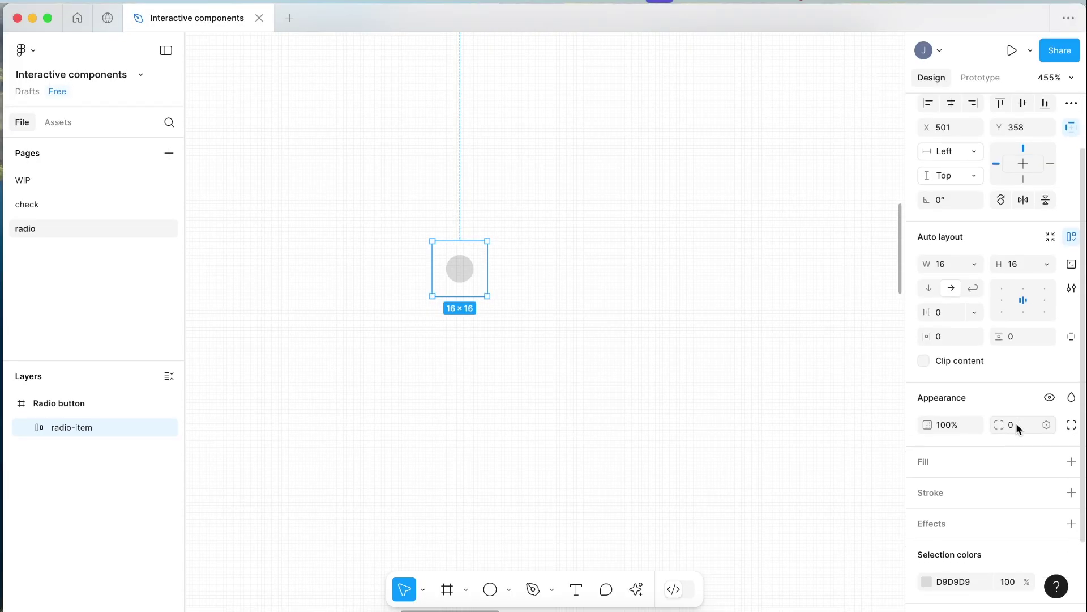
# - Give radio-item a 999 corner radius and add an outline stroke
pyautogui.click(1016, 424)
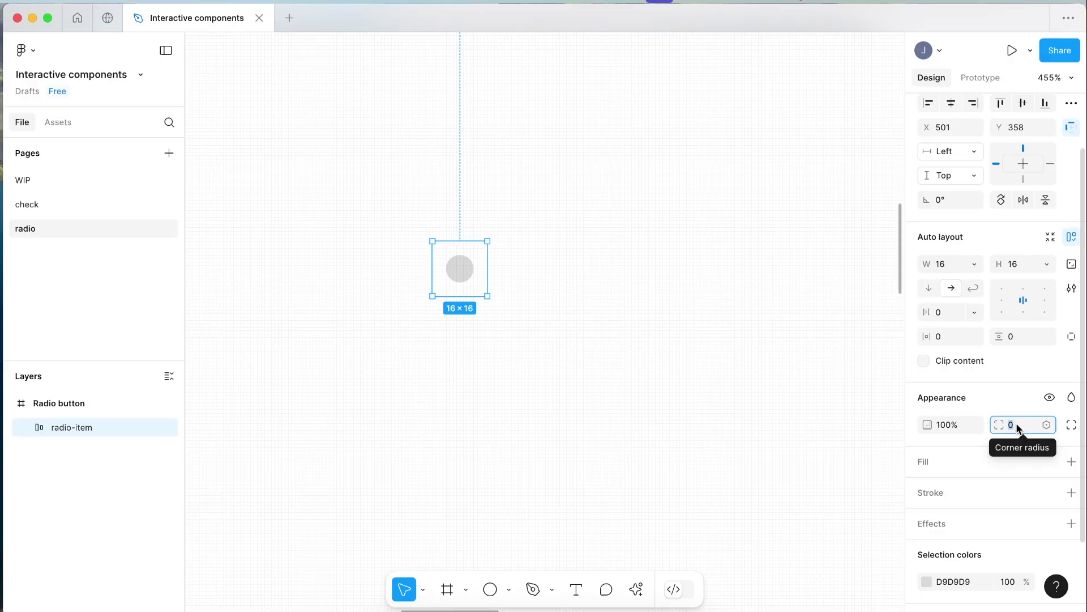
pyautogui.write('999')
pyautogui.press('Return')
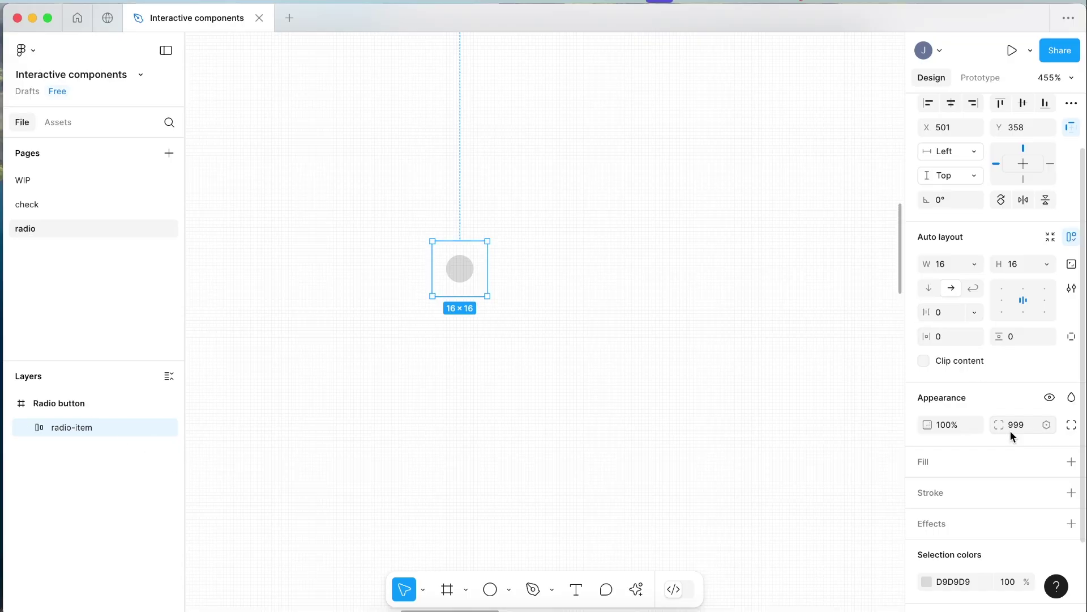
pyautogui.scroll(-3, 1017, 463)
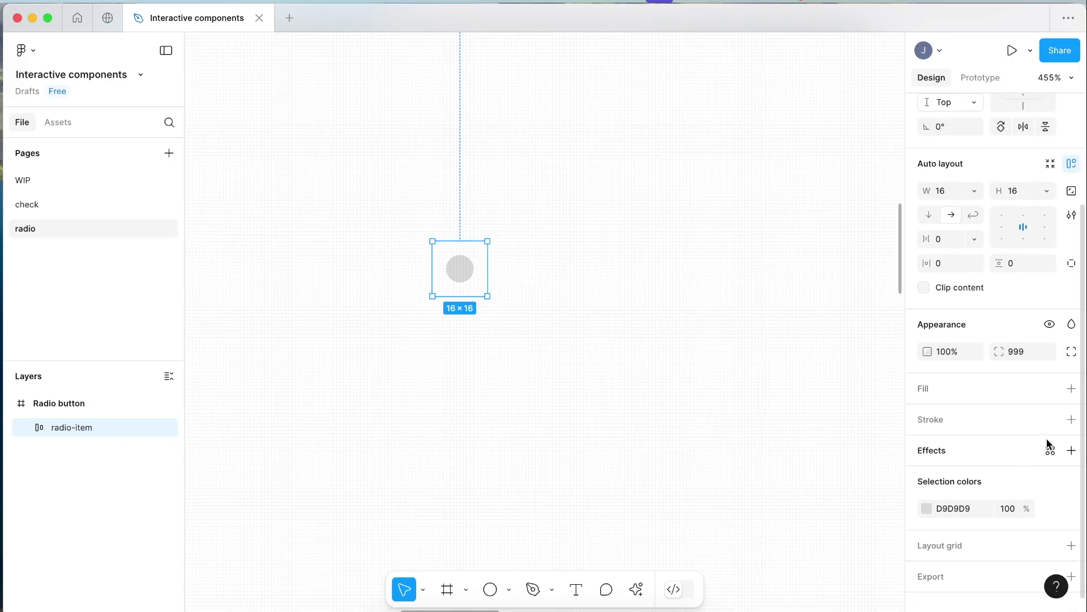
pyautogui.click(1071, 420)
pyautogui.click(539, 297)
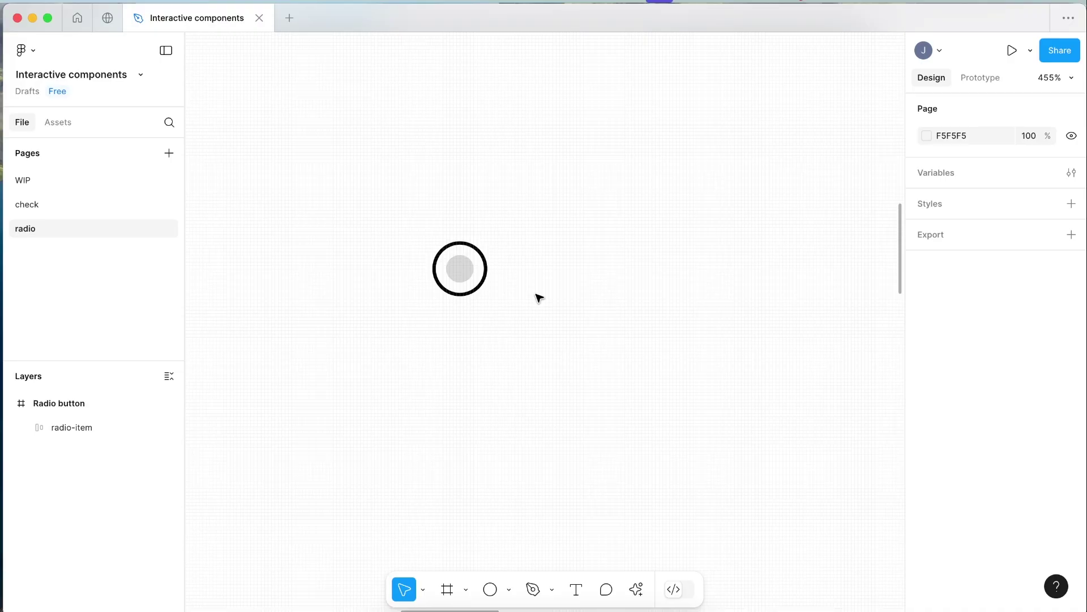
# - Change the radio-item's black outline colour to 1971FF
pyautogui.click(85, 427)
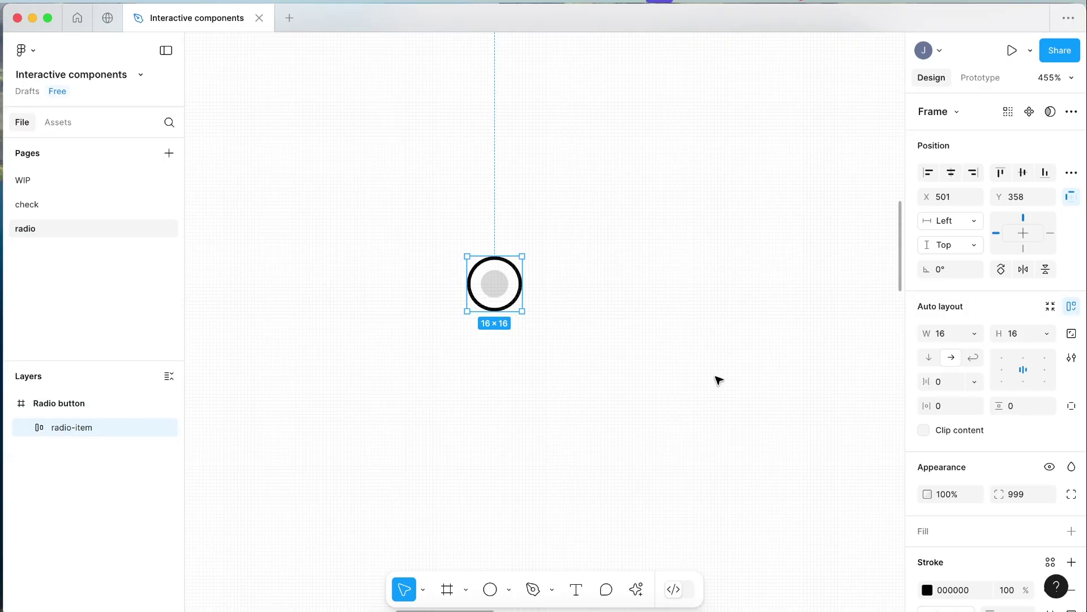
pyautogui.scroll(-5, 1011, 511)
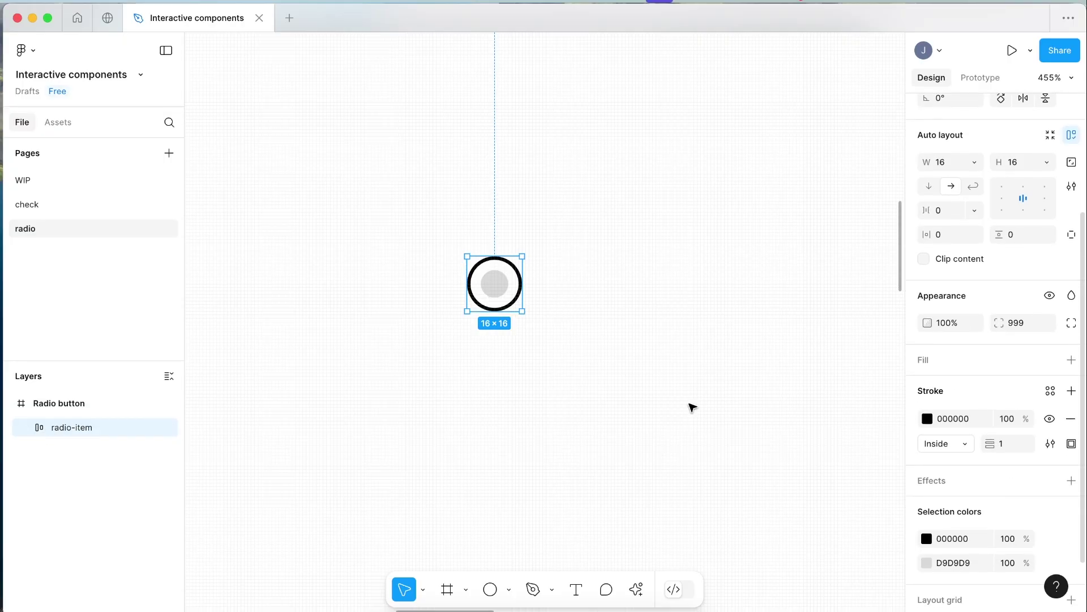
pyautogui.click(27, 427)
pyautogui.click(97, 451)
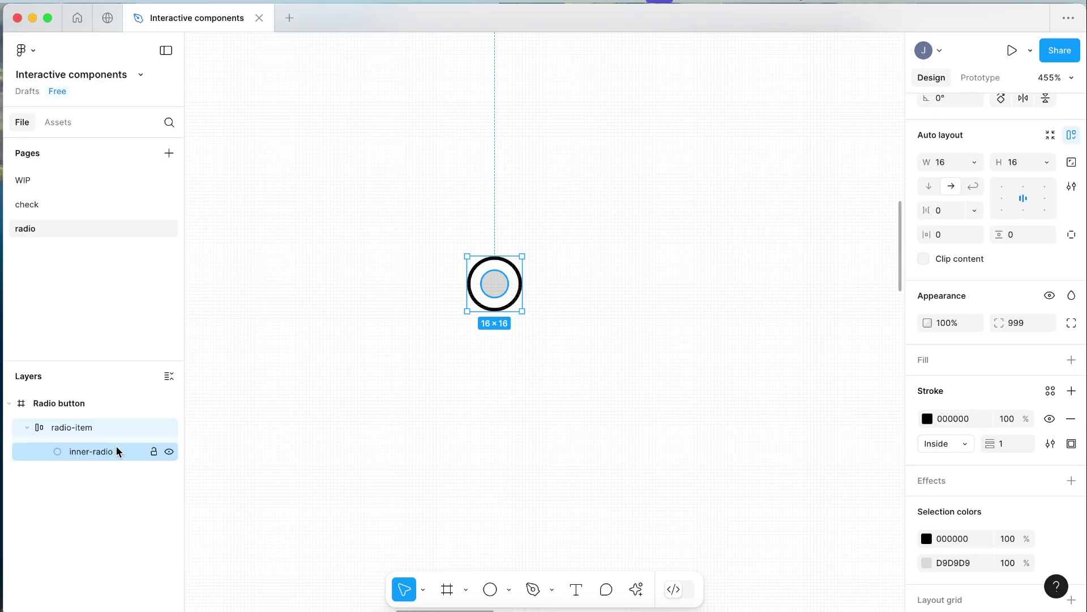
pyautogui.click(961, 422)
pyautogui.write('1971FF')
pyautogui.press('Return')
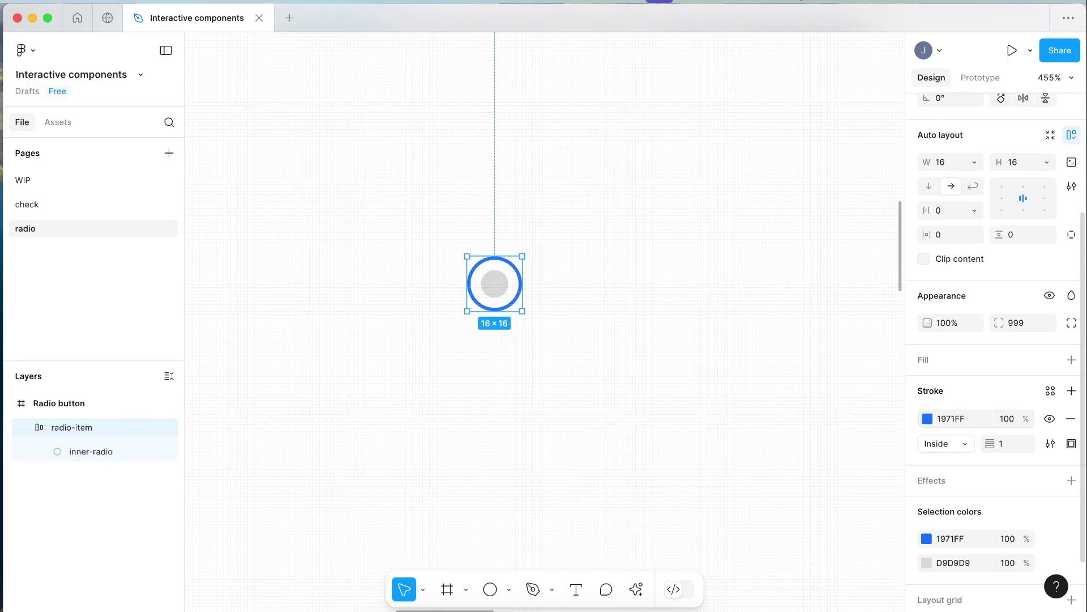
# - Replace the grey D9D9D9 inner-dot fill with 1971FF and deselect
pyautogui.scroll(-2, 995, 348)
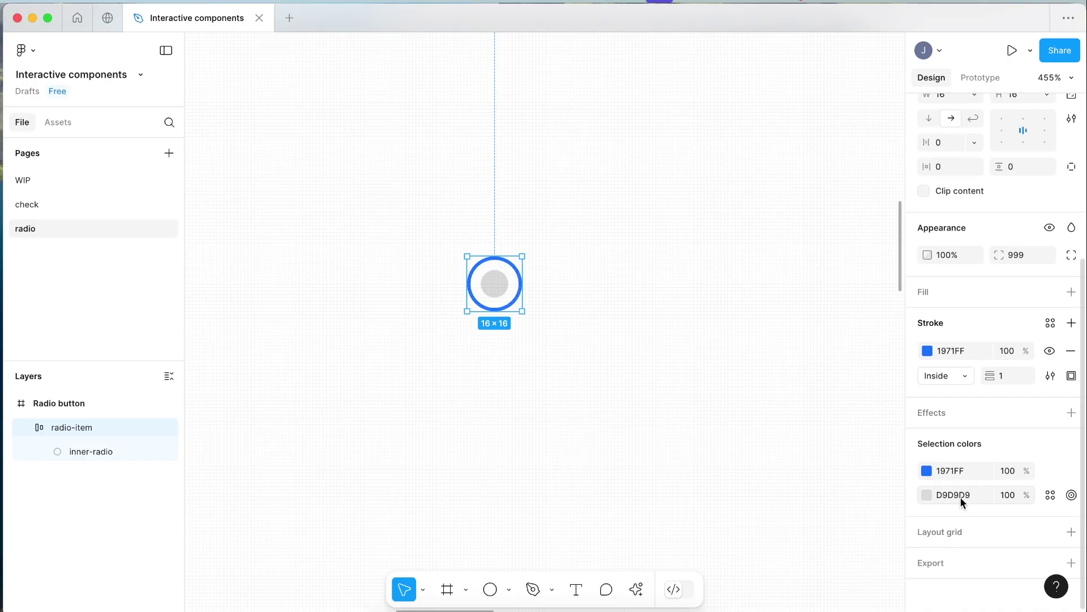
pyautogui.click(960, 495)
pyautogui.write('1971FF')
pyautogui.press('Return')
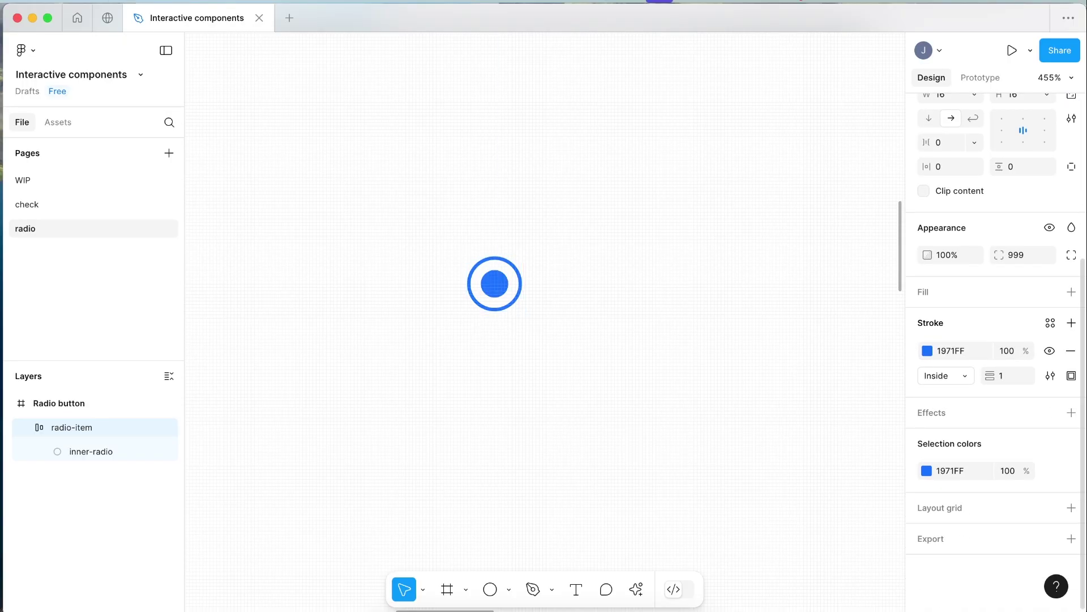
pyautogui.click(517, 355)
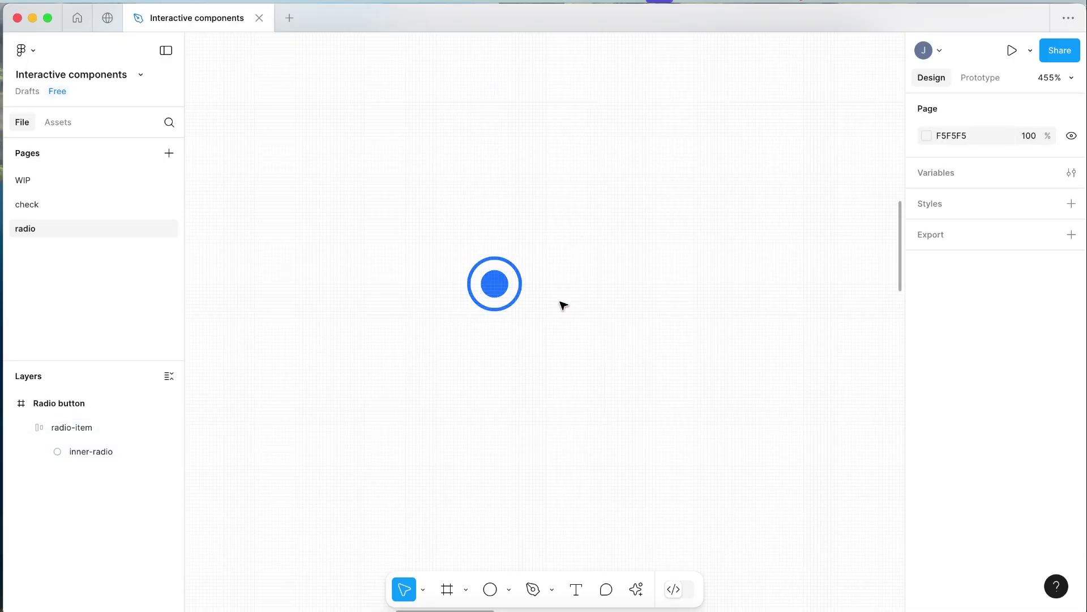
# - Resize the inner-radio dot to 10×10
pyautogui.click(500, 291)
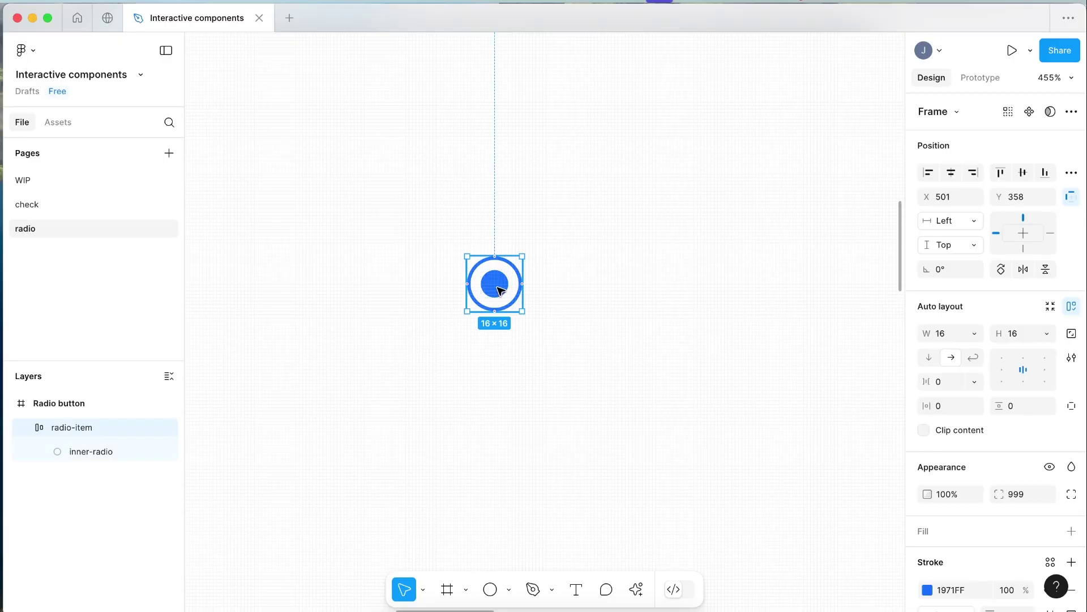
pyautogui.click(500, 290)
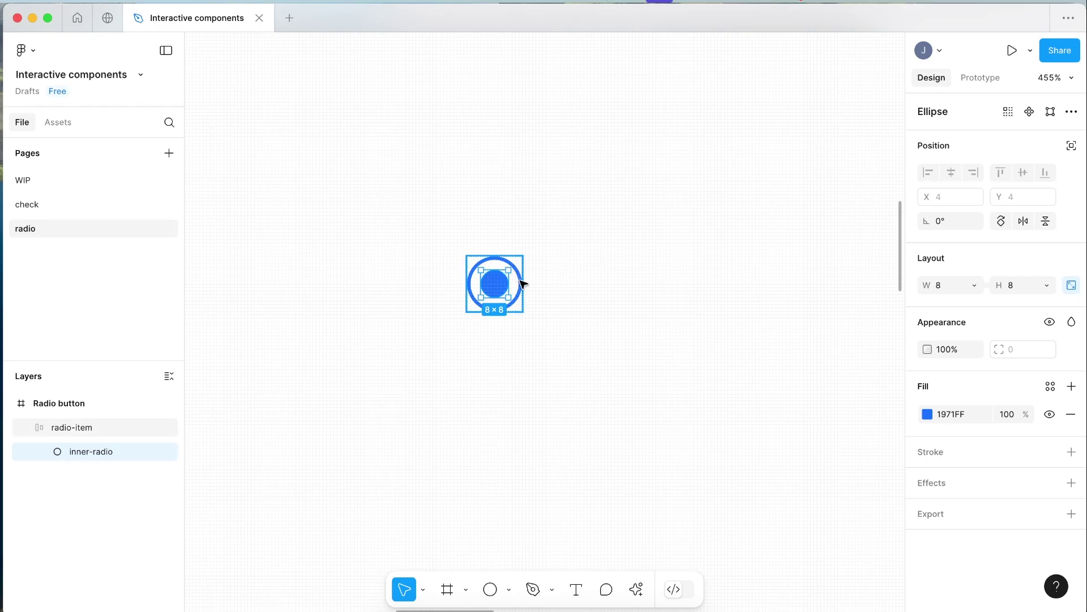
pyautogui.click(932, 285)
pyautogui.write('10')
pyautogui.press('Return')
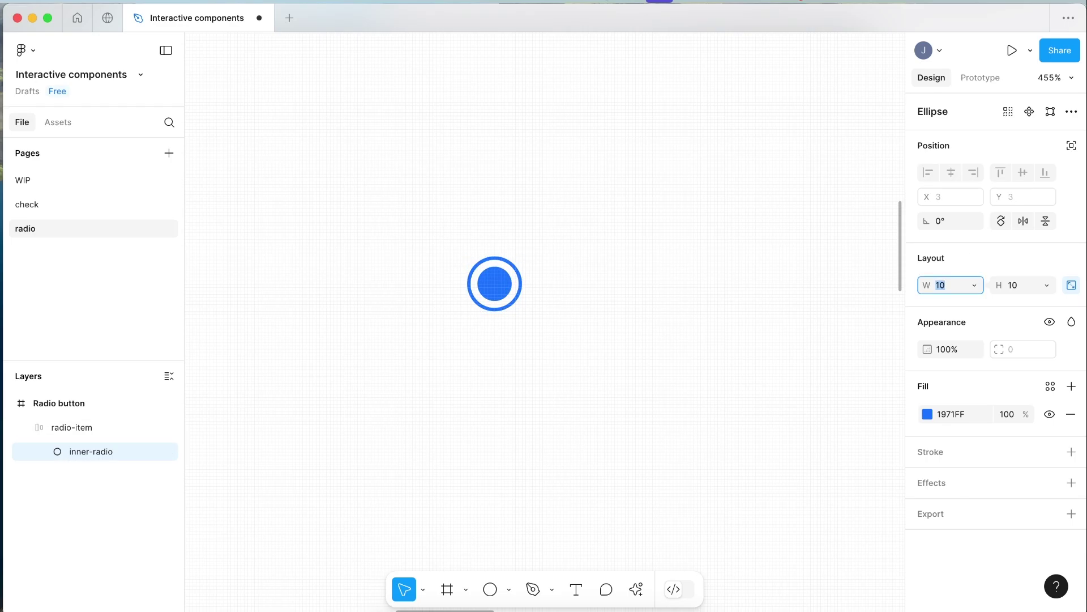
pyautogui.scroll(-2, 530, 282)
# - Convert the radio-item frame into a component and start adding a property
pyautogui.click(530, 282)
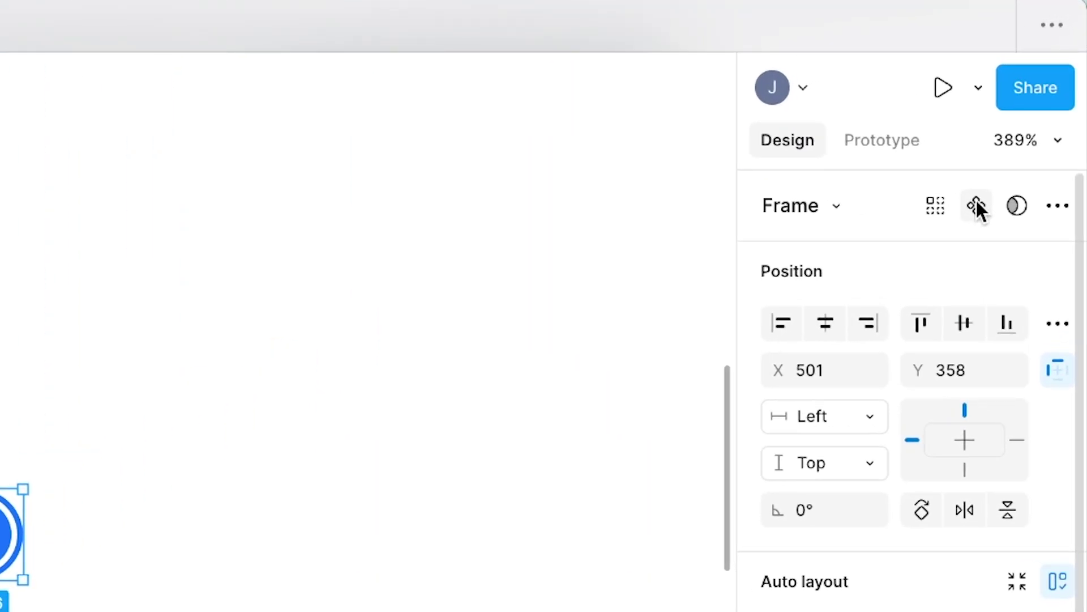
pyautogui.click(976, 203)
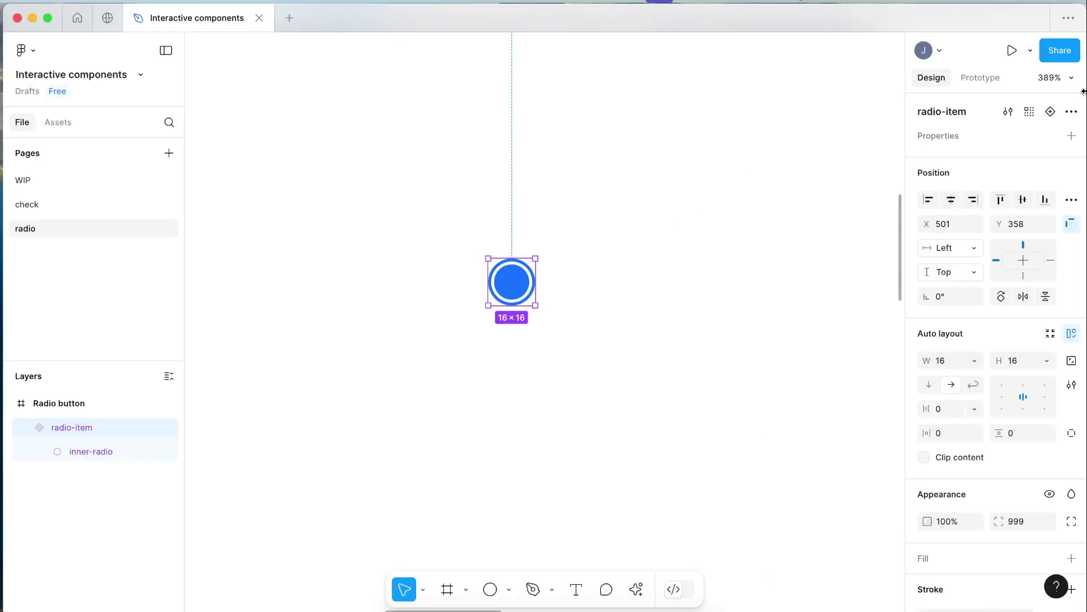
pyautogui.click(1071, 136)
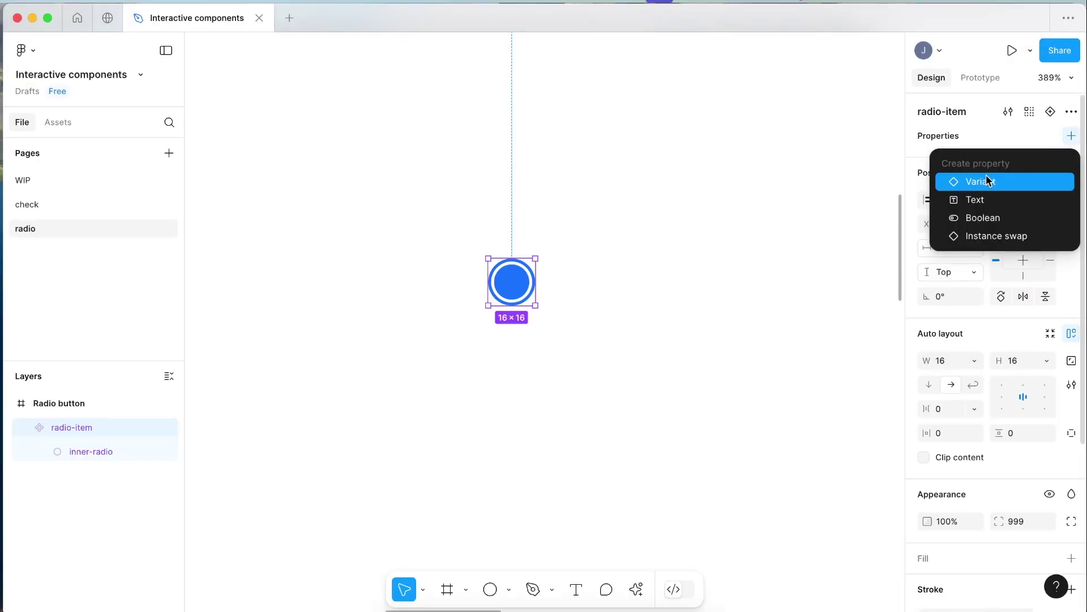
# - Add a variant property to radio-item and name it State
pyautogui.click(986, 180)
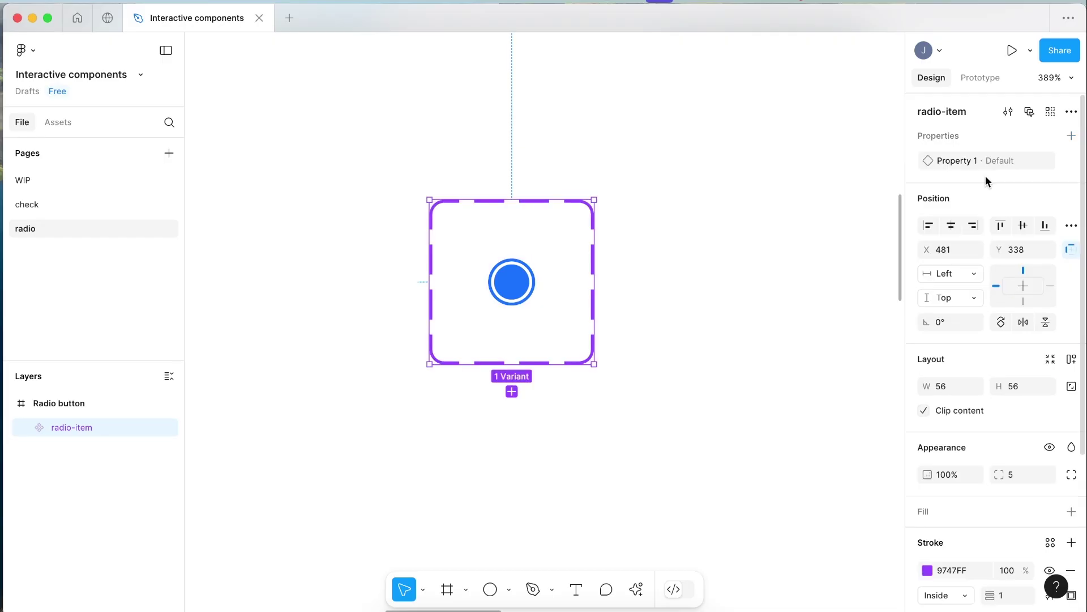
pyautogui.doubleClick(953, 160)
pyautogui.write('Sta')
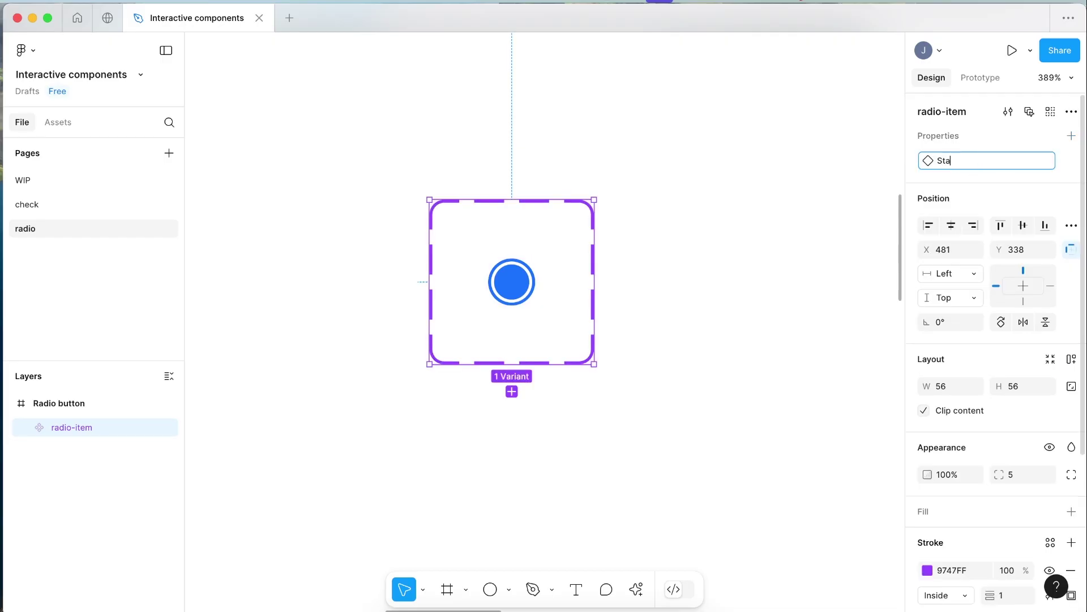
pyautogui.write('te')
pyautogui.press('Return')
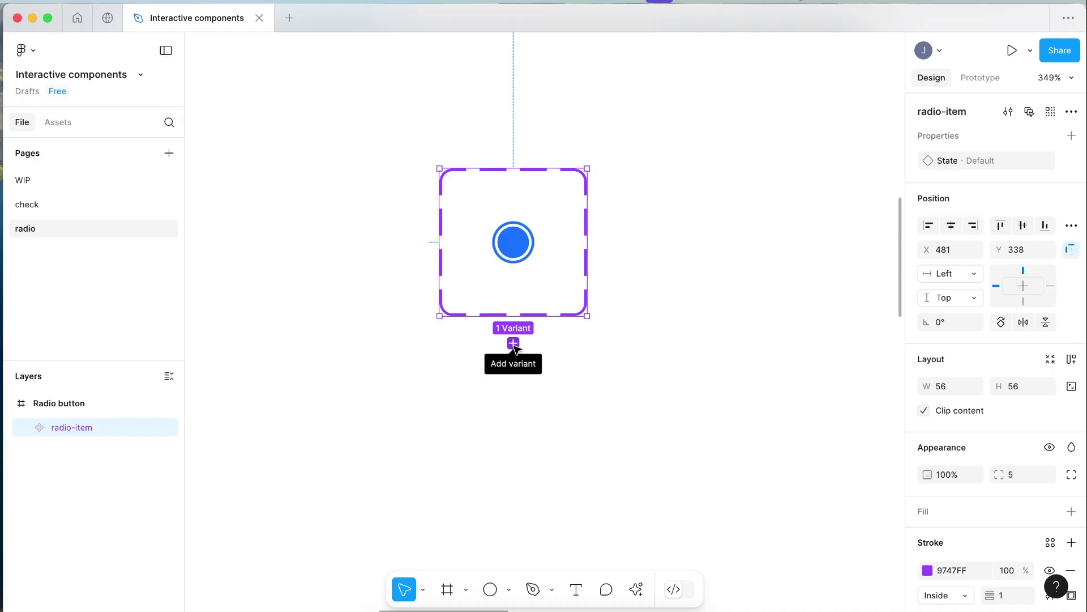
# - Add two more variants and set their State values to Selected and Hover
pyautogui.click(512, 346)
pyautogui.click(519, 358)
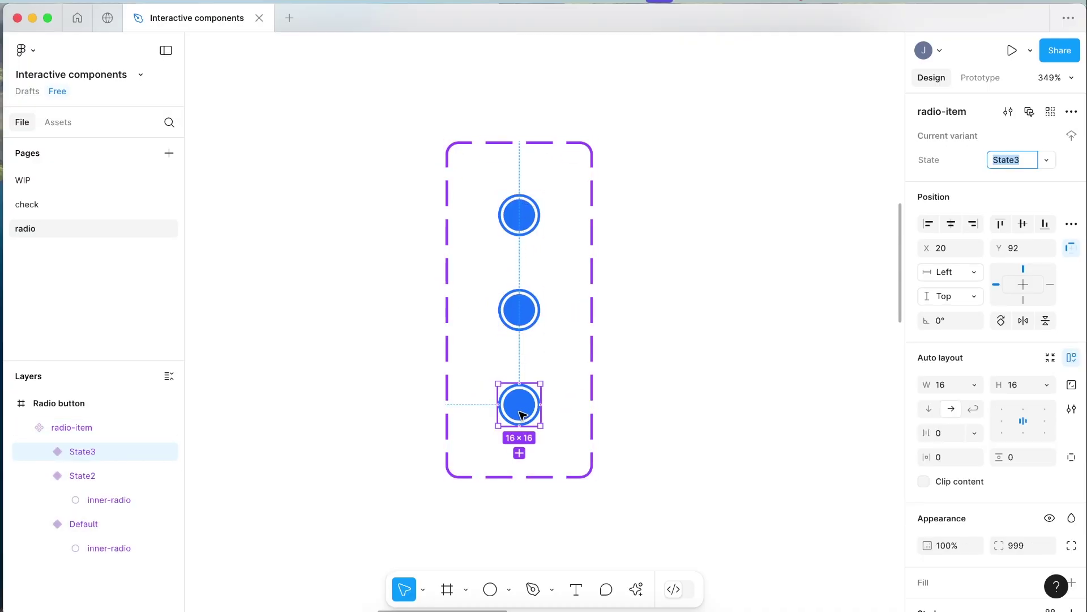
pyautogui.write('Selected')
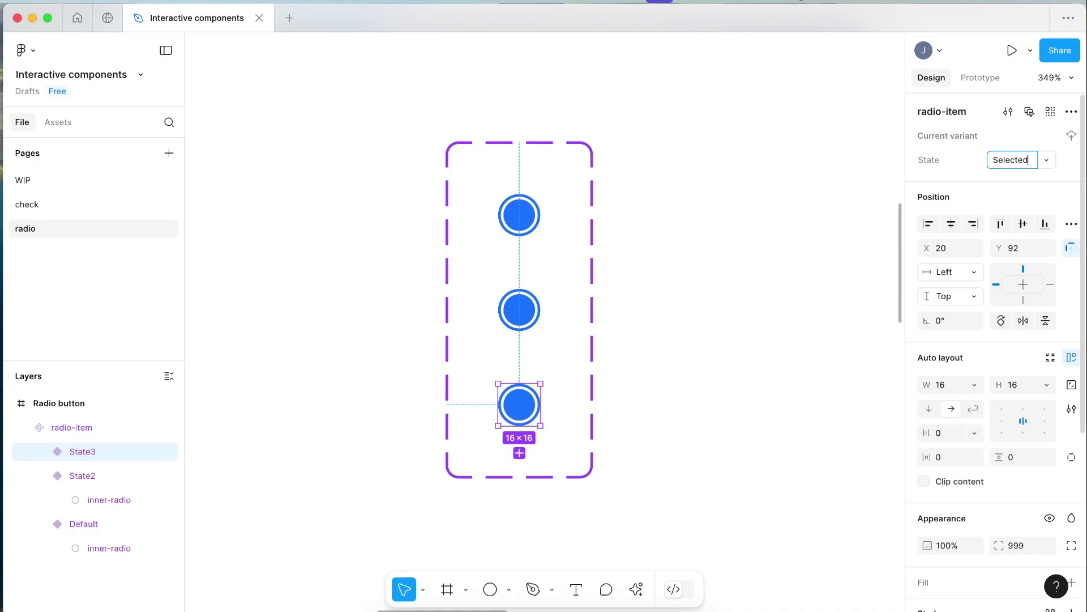
pyautogui.press('Return')
pyautogui.click(519, 310)
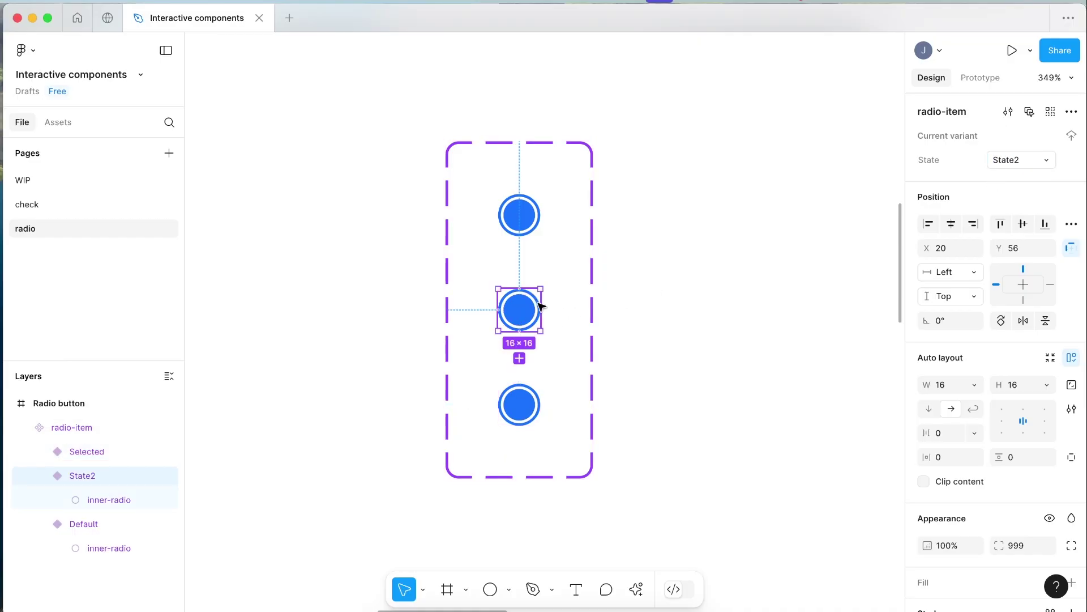
pyautogui.click(1014, 156)
pyautogui.write('Ho')
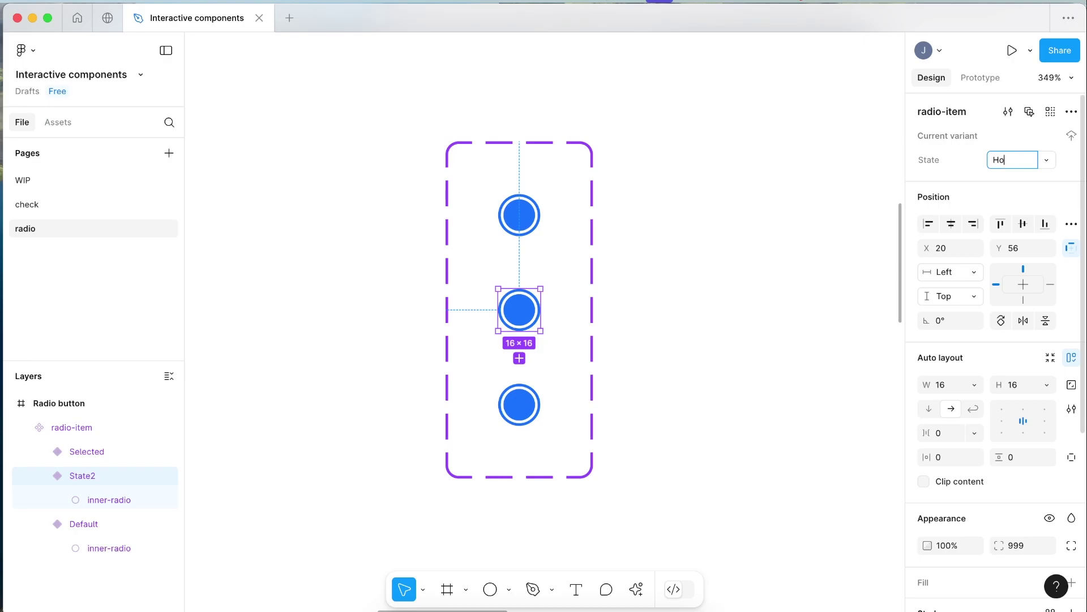
pyautogui.write('ver')
pyautogui.press('Return')
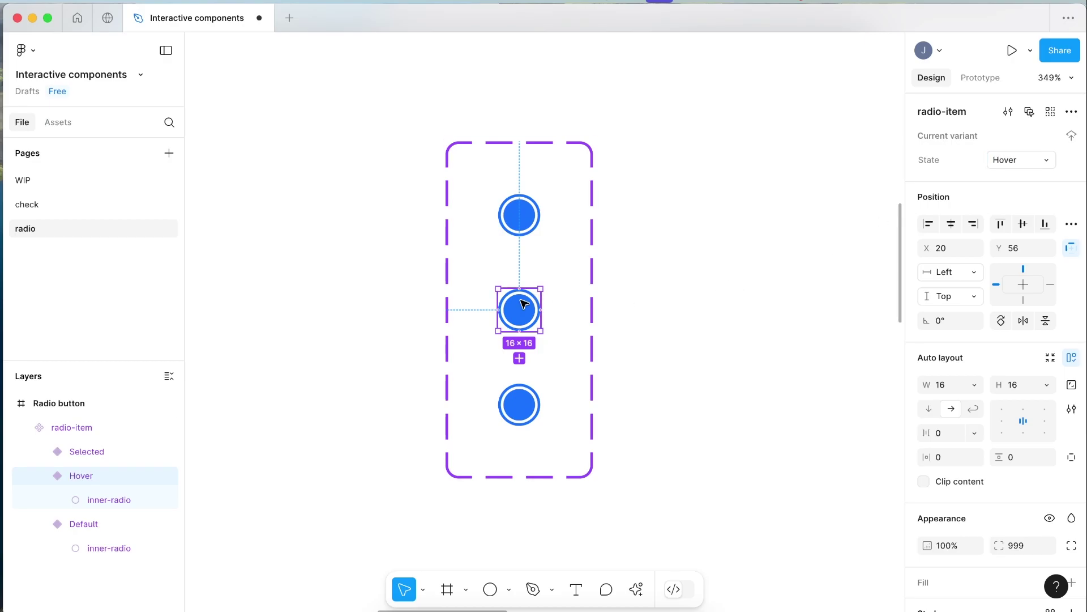
pyautogui.scroll(2, 524, 304)
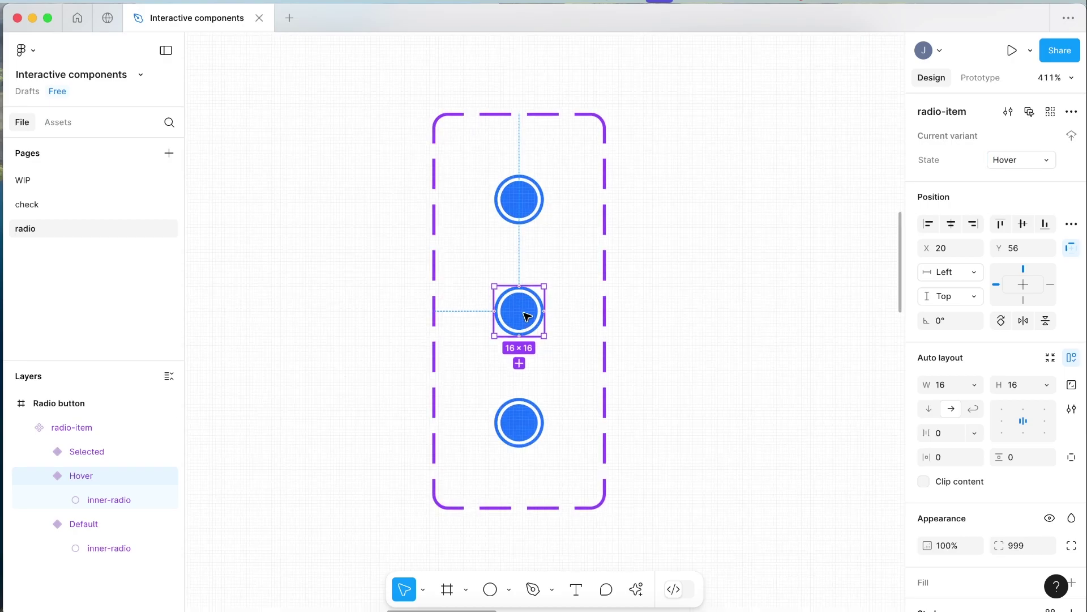
# - Hide the inner dot fill in the Hover and Default variants
pyautogui.doubleClick(526, 315)
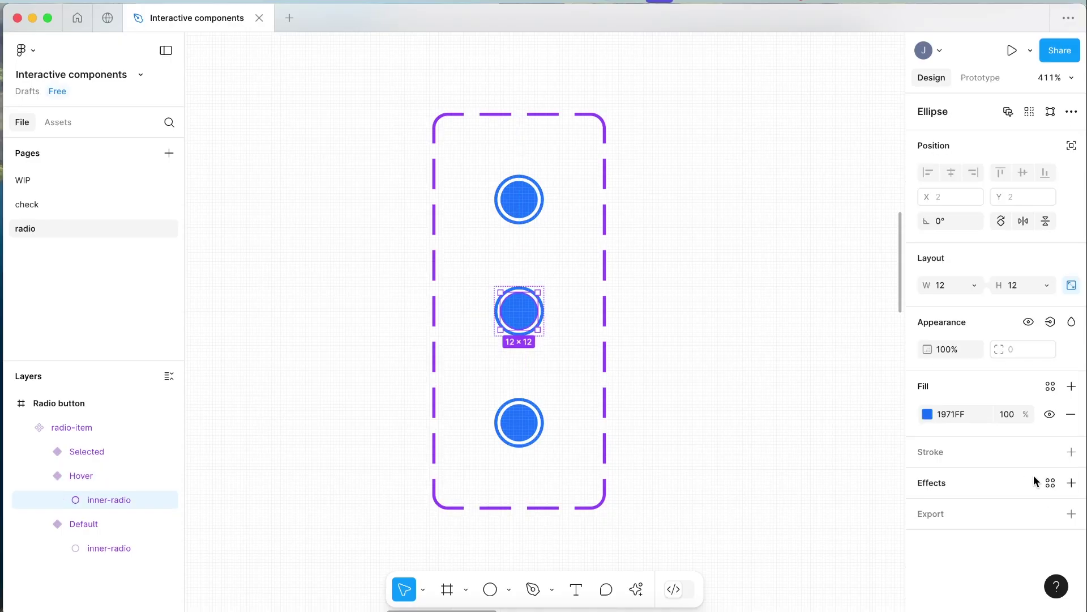
pyautogui.click(1049, 415)
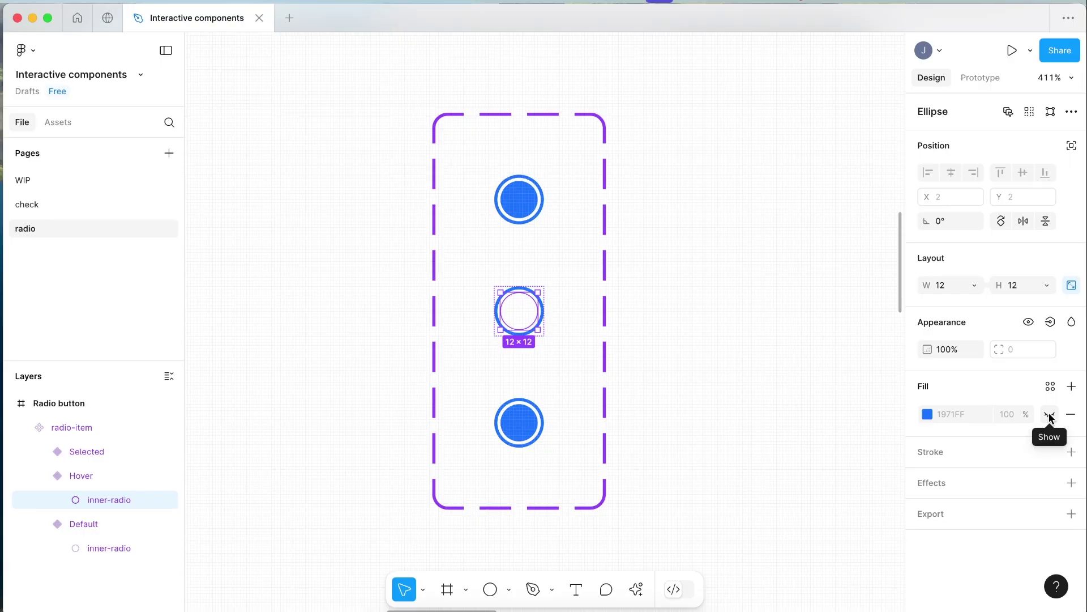
pyautogui.click(772, 338)
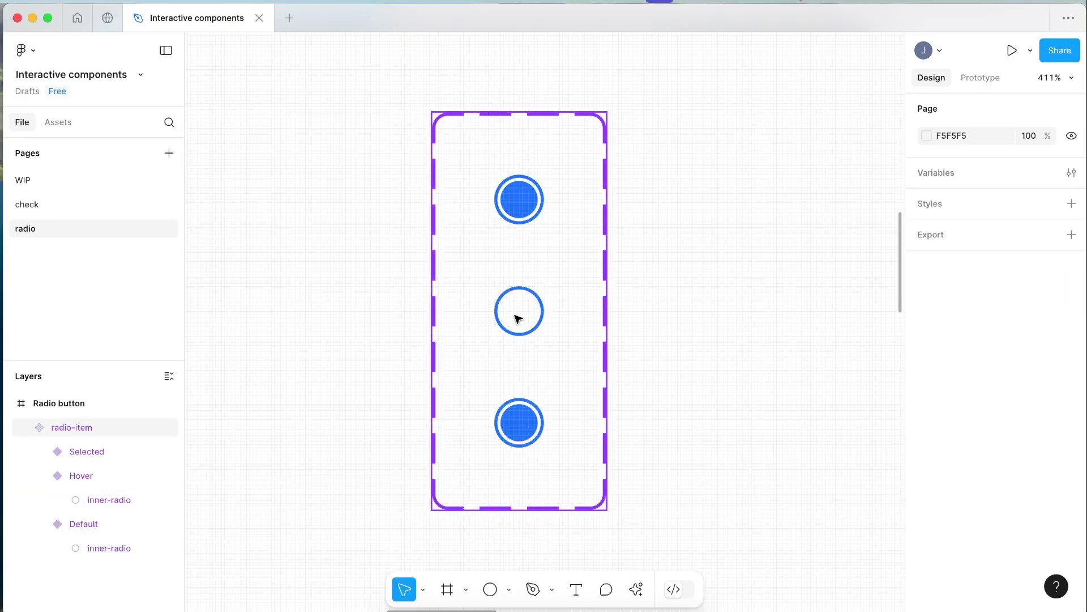
pyautogui.click(527, 208)
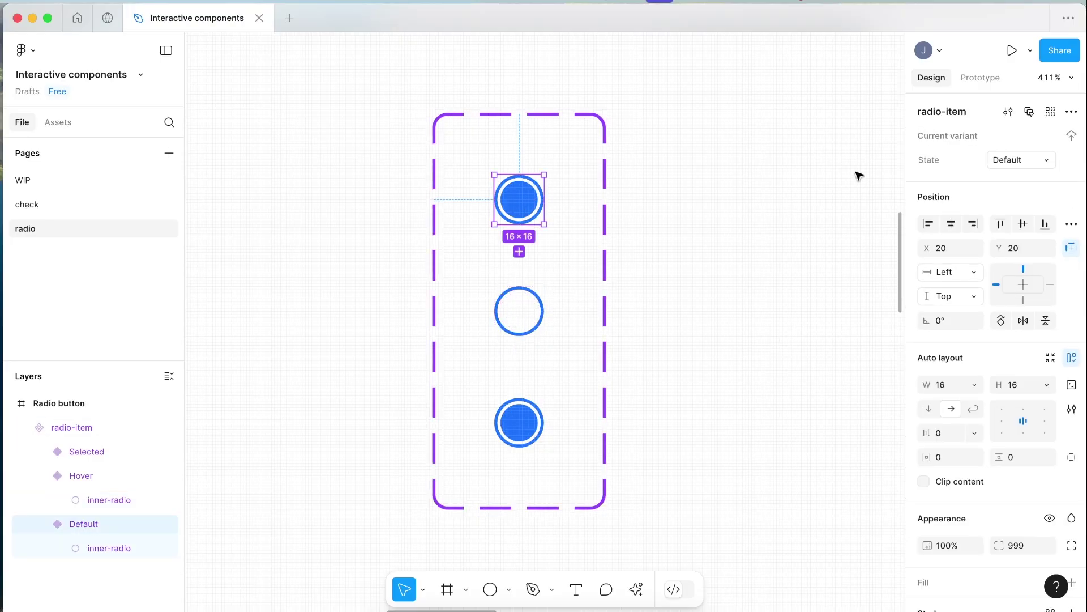
pyautogui.click(521, 201)
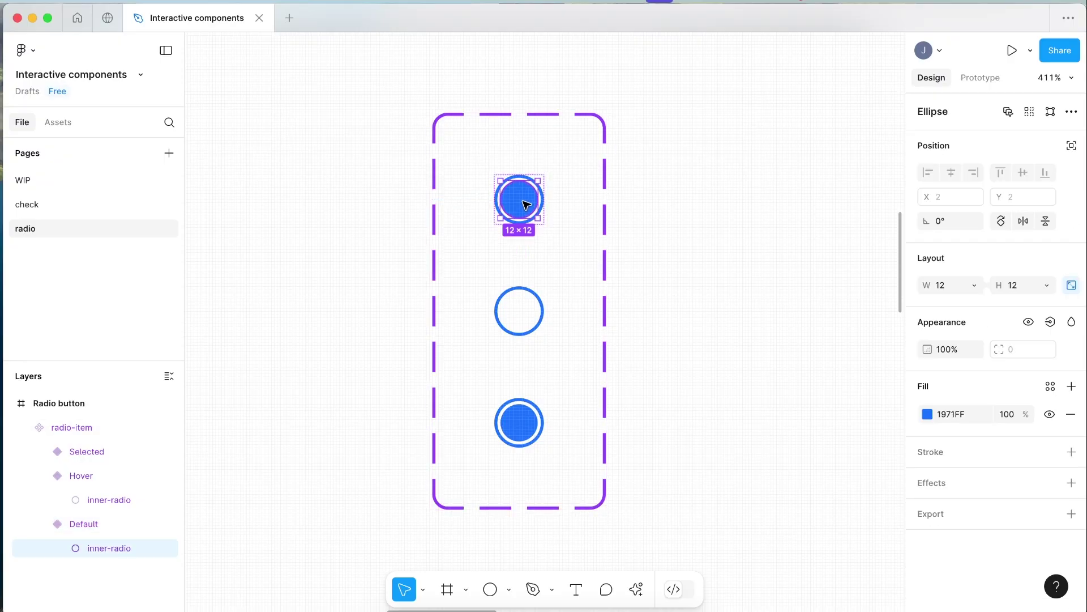
pyautogui.click(1050, 415)
# - Change the Default variant's outline colour to grey 8E95A0
pyautogui.click(86, 526)
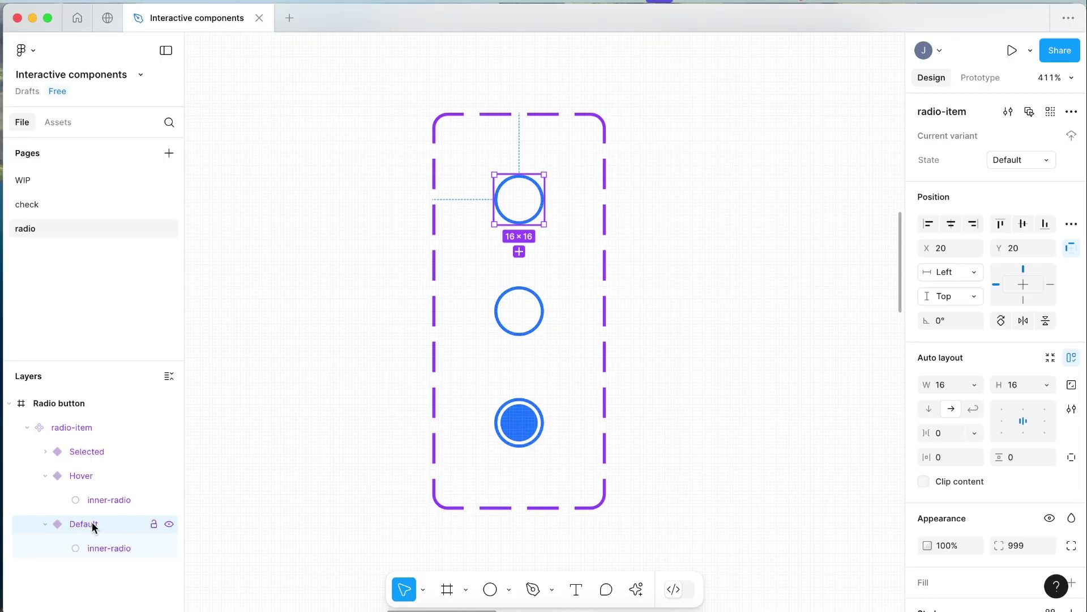
pyautogui.scroll(-5, 1014, 467)
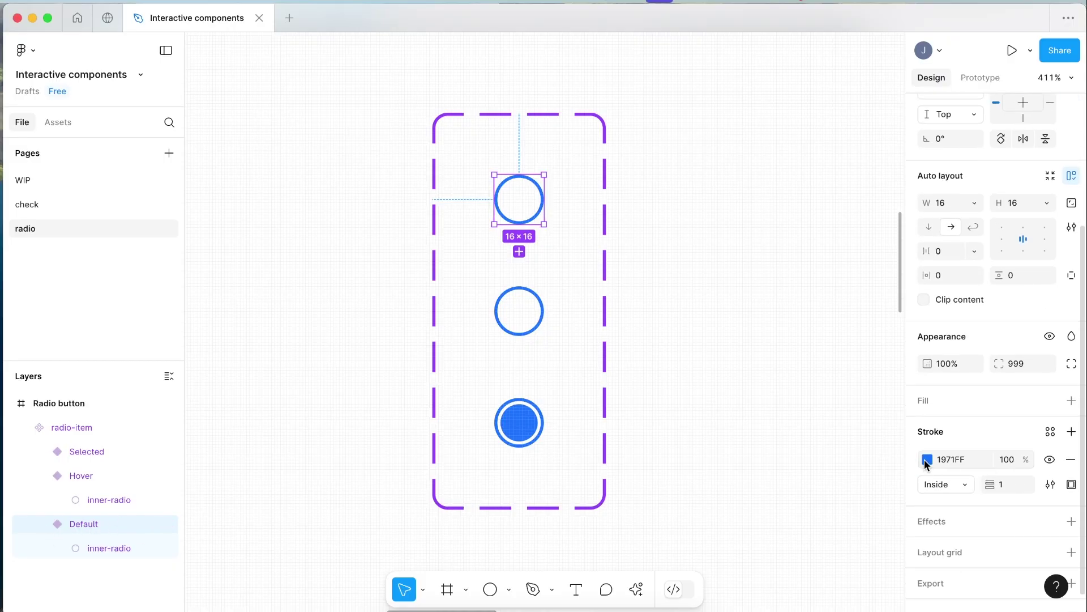
pyautogui.click(927, 460)
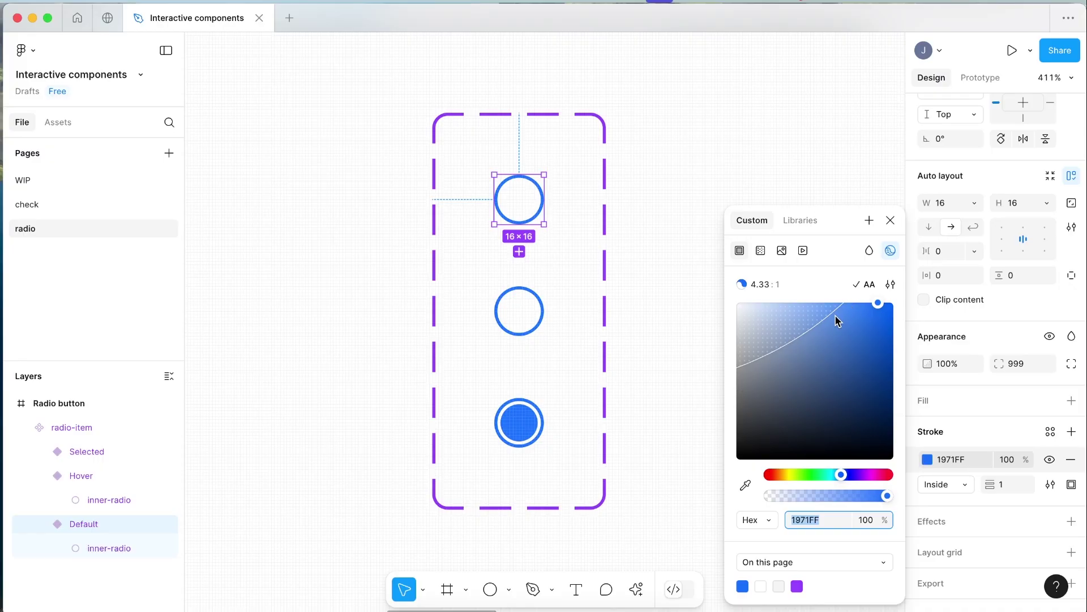
pyautogui.moveTo(762, 358)
pyautogui.mouseDown()
pyautogui.moveTo(745, 372)
pyautogui.moveTo(754, 366)
pyautogui.mouseUp()
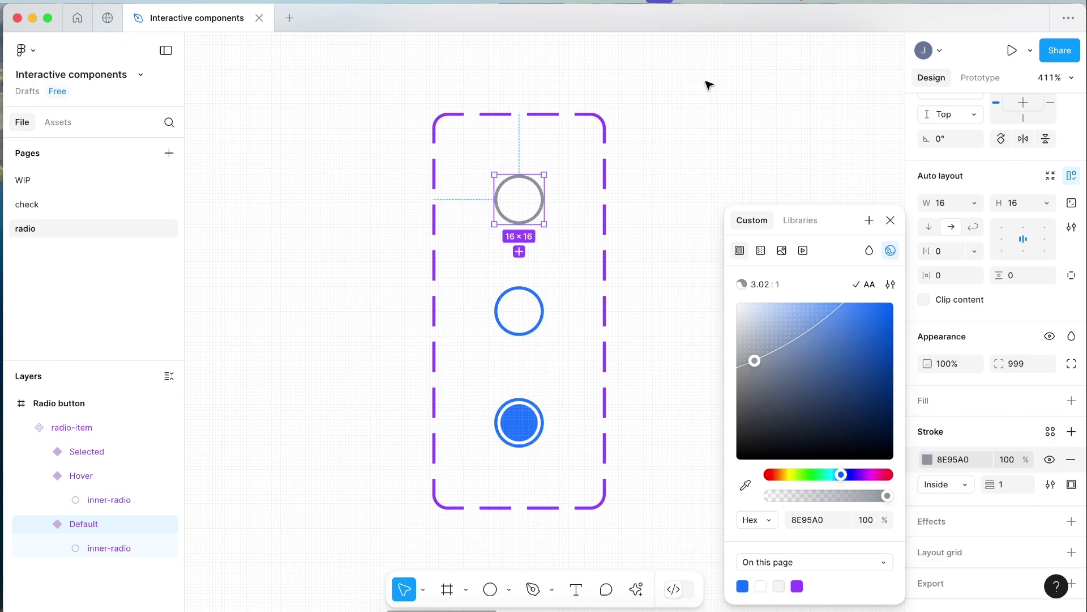
pyautogui.click(553, 242)
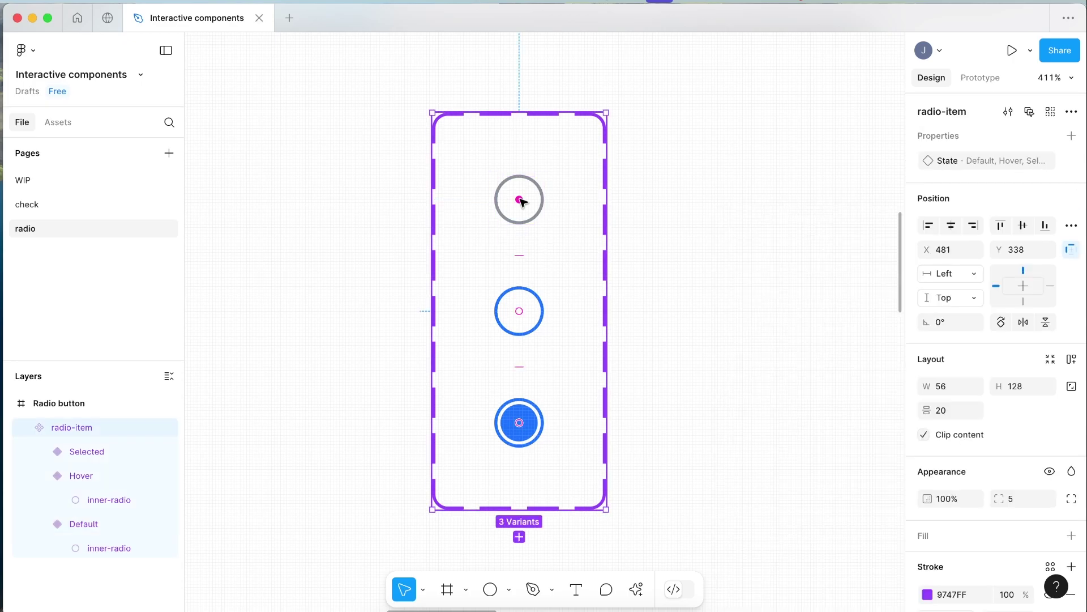
pyautogui.click(672, 212)
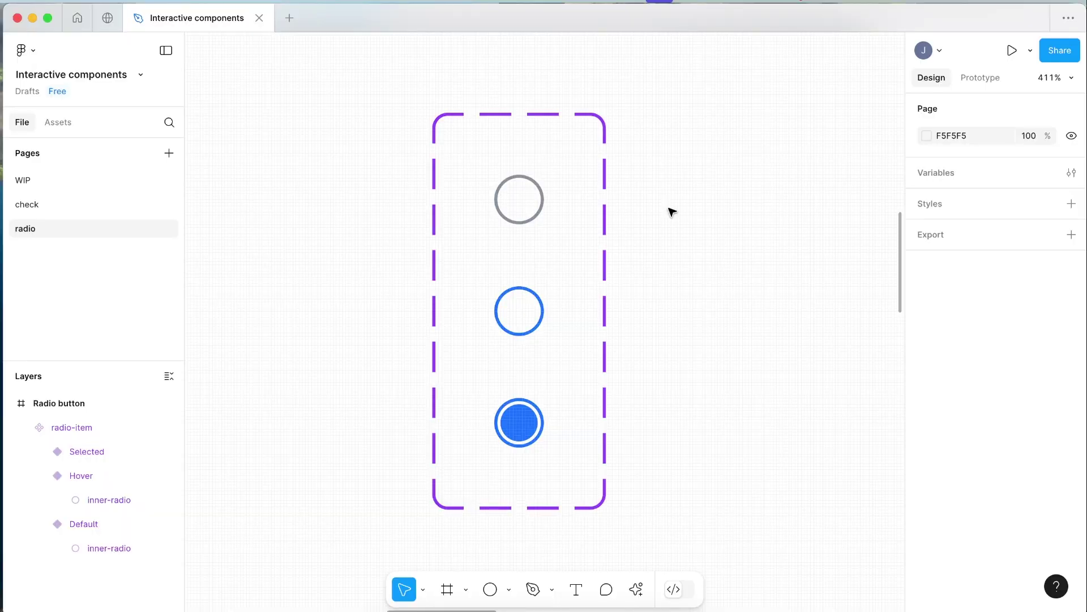
# - Copy the Default radio-item variant
pyautogui.scroll(-5, 430, 181)
pyautogui.rightClick(431, 181)
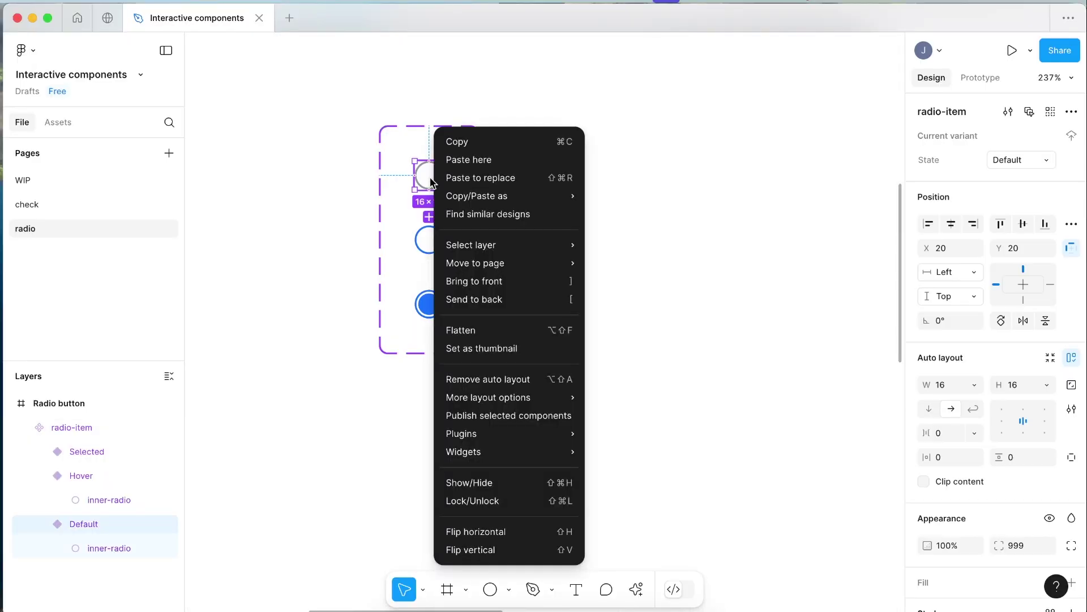
pyautogui.click(462, 142)
pyautogui.click(629, 162)
# - Paste the Default instance onto empty canvas and reposition it and the component set
pyautogui.hscroll(5, 629, 163)
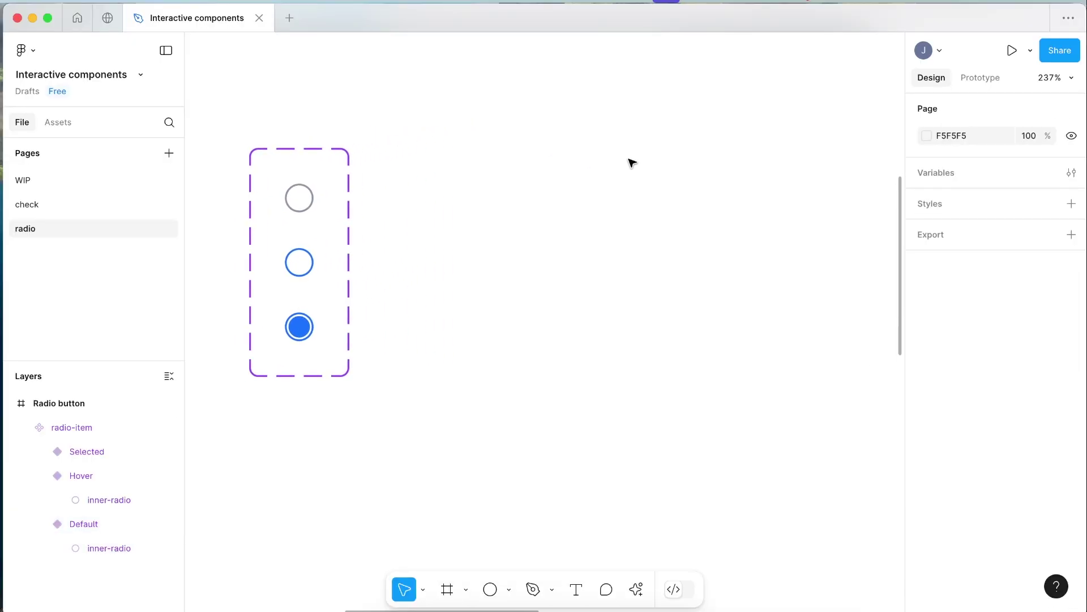
pyautogui.rightClick(491, 224)
pyautogui.click(526, 113)
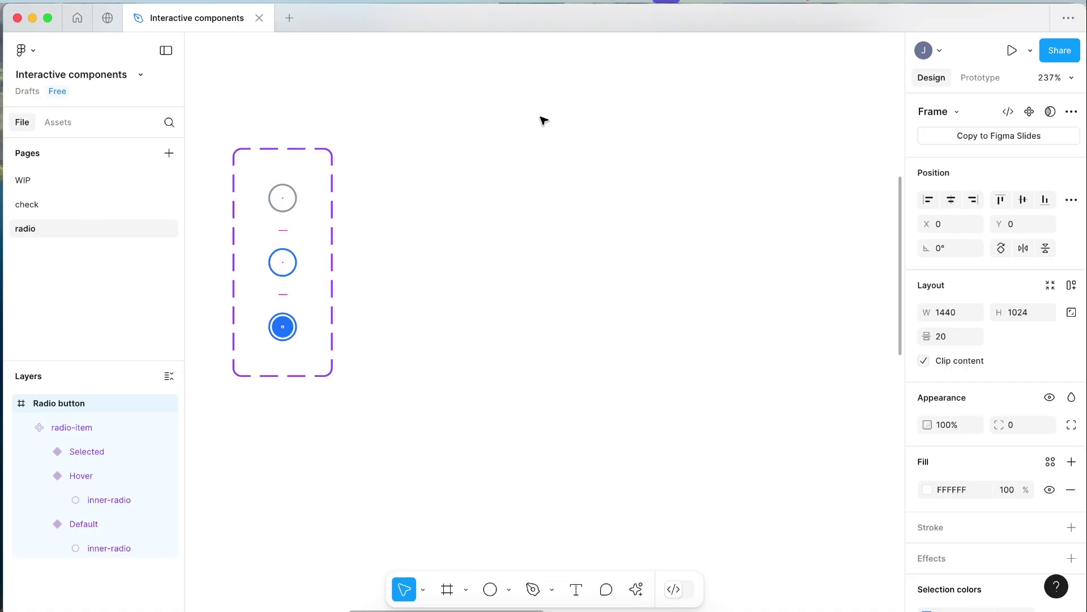
pyautogui.moveTo(505, 237); pyautogui.dragTo(531, 196)
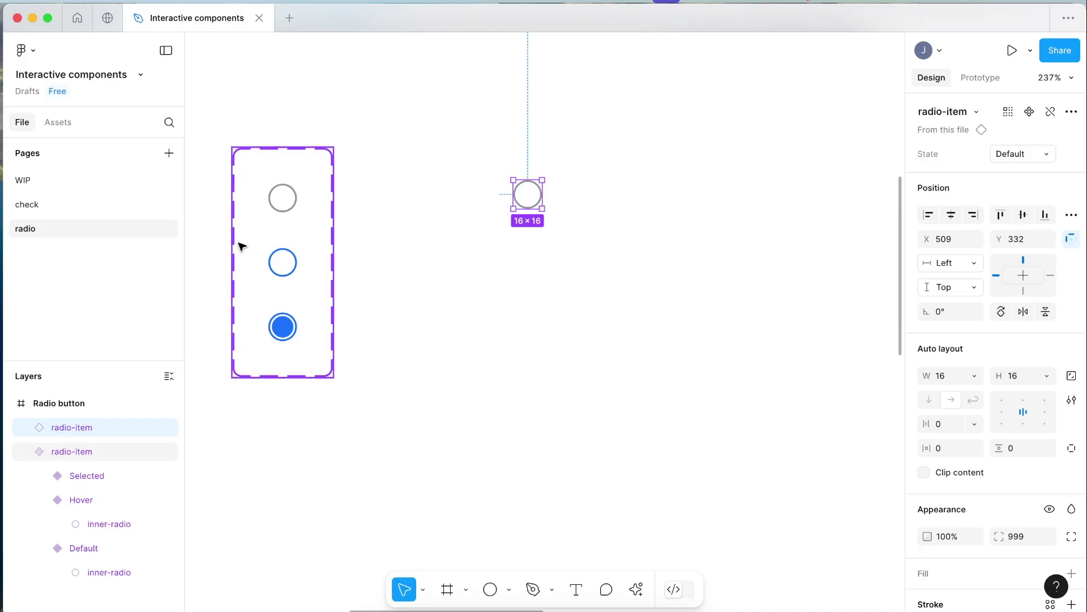
pyautogui.moveTo(306, 214); pyautogui.dragTo(282, 189)
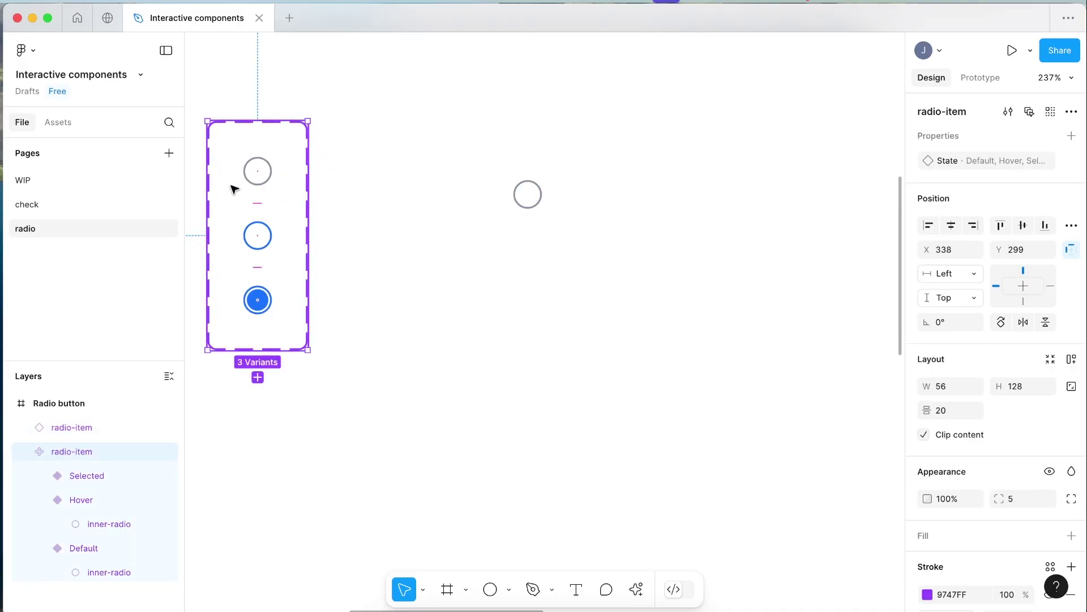
pyautogui.click(495, 178)
pyautogui.scroll(5, 529, 200)
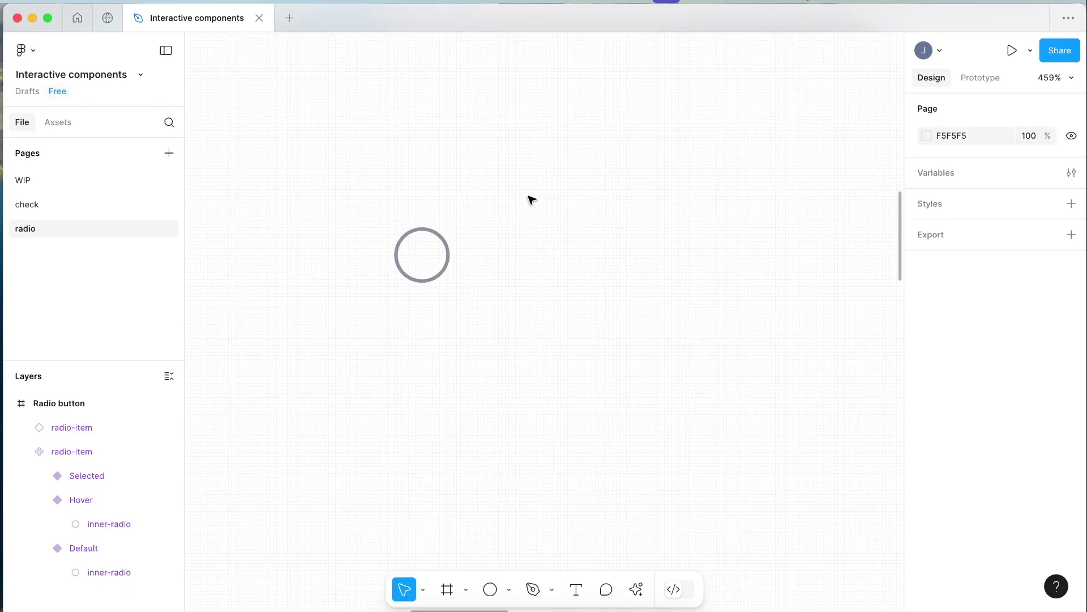
# - Add a 'Select' text label beside the radio circle
pyautogui.press('t')
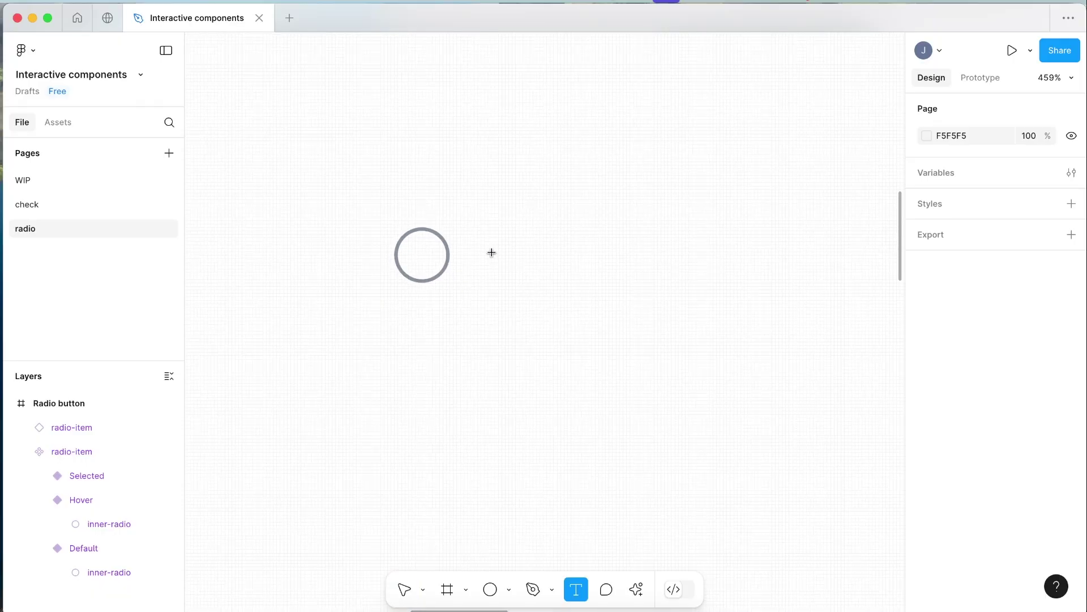
pyautogui.click(489, 241)
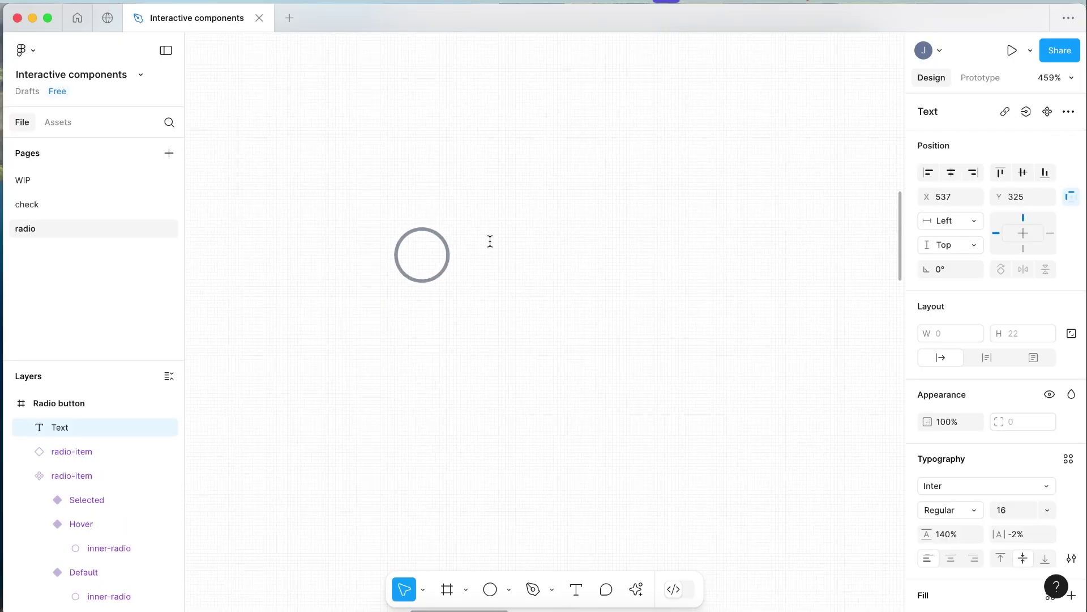
pyautogui.write('Select')
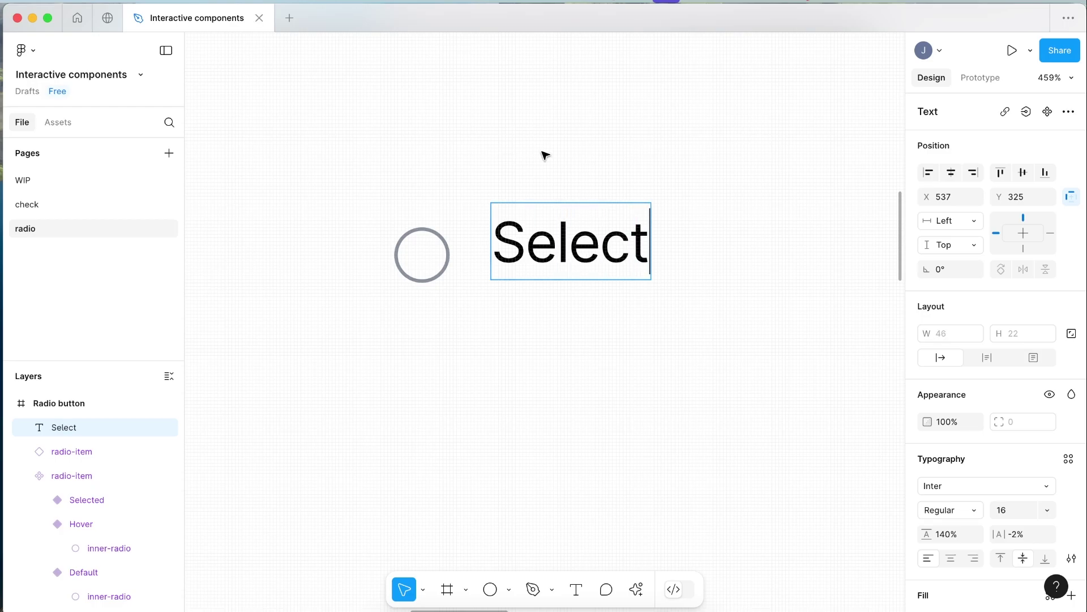
pyautogui.press('Escape')
# - Group circle and label in a centred auto-layout frame 'Radio button' with 8 gap
pyautogui.moveTo(346, 163); pyautogui.dragTo(669, 321)
pyautogui.hotkey('shift', 'a')
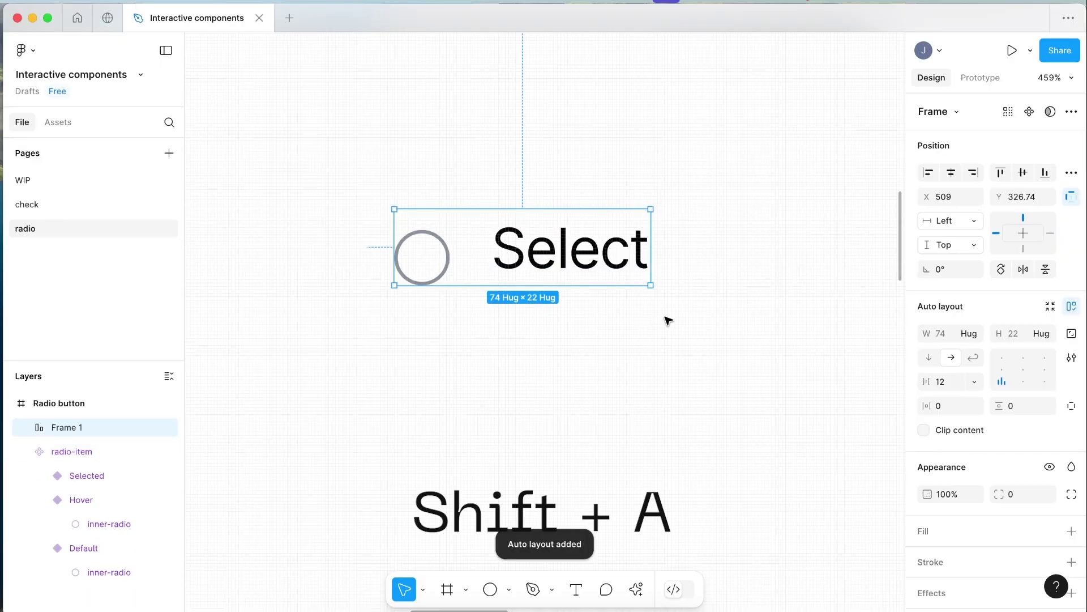
pyautogui.click(1000, 372)
pyautogui.click(945, 381)
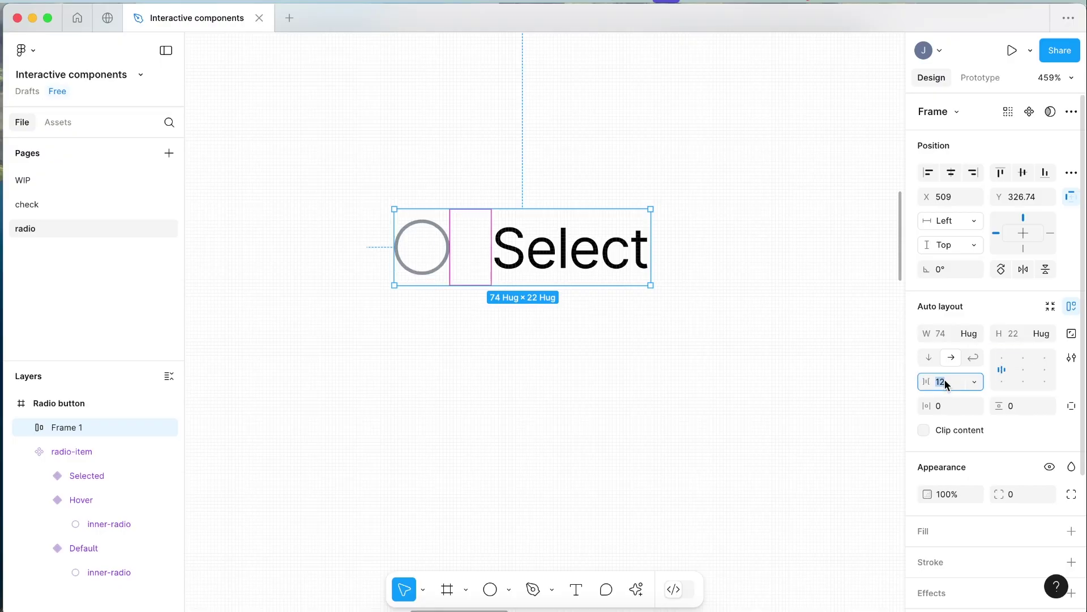
pyautogui.press('Down')
pyautogui.press('Down')
pyautogui.press('Down')
pyautogui.press('Down')
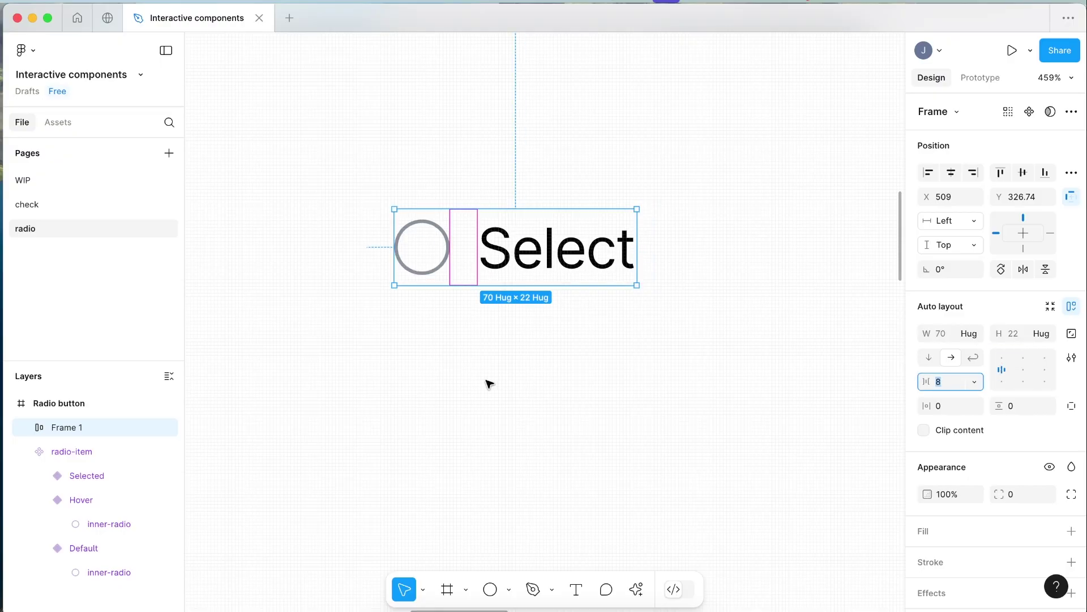
pyautogui.doubleClick(75, 427)
pyautogui.write('Radio')
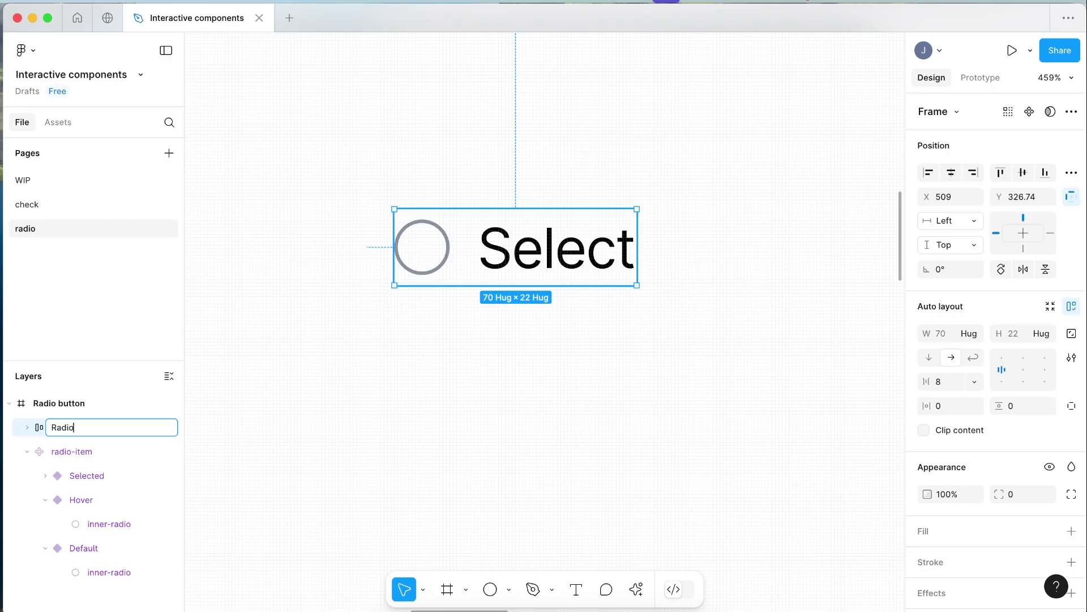
pyautogui.write(' button')
pyautogui.press('Return')
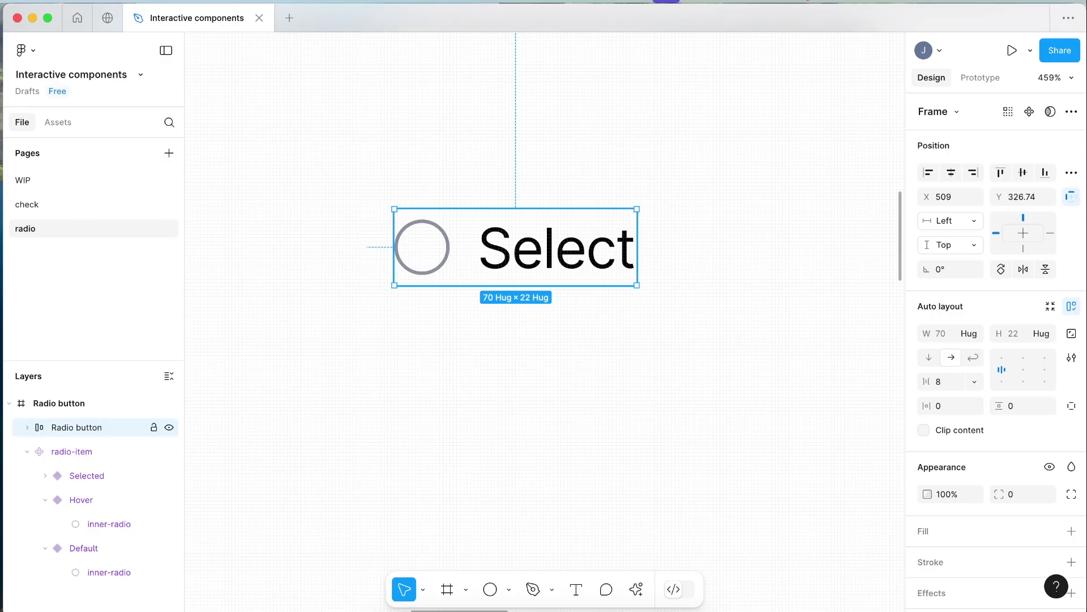
pyautogui.scroll(-5, 597, 286)
pyautogui.moveTo(585, 303); pyautogui.dragTo(542, 283)
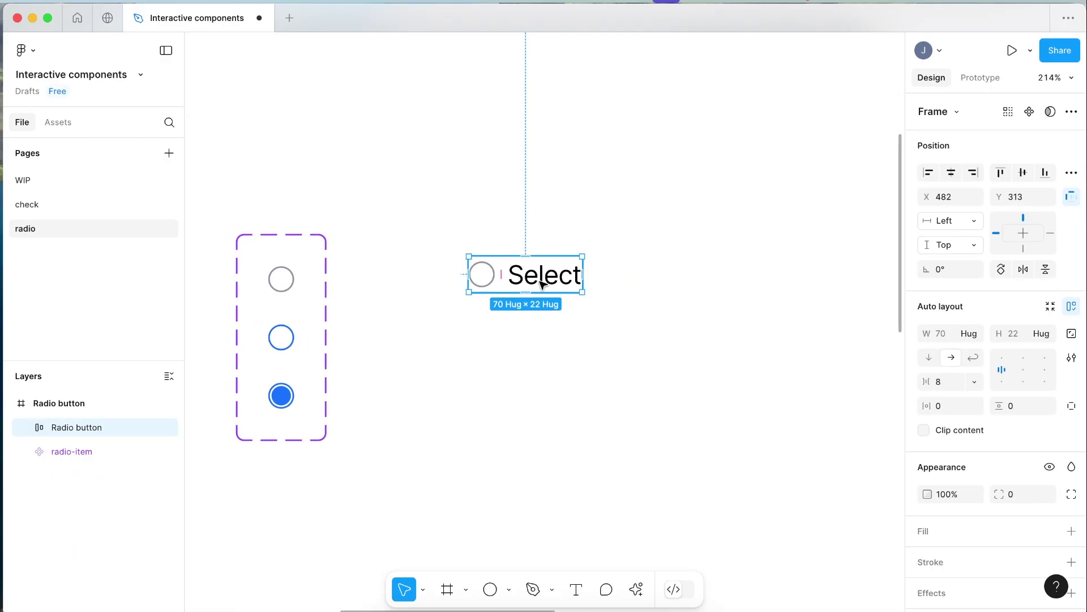
# - Make Radio button a component with a variant property named State
pyautogui.click(1028, 111)
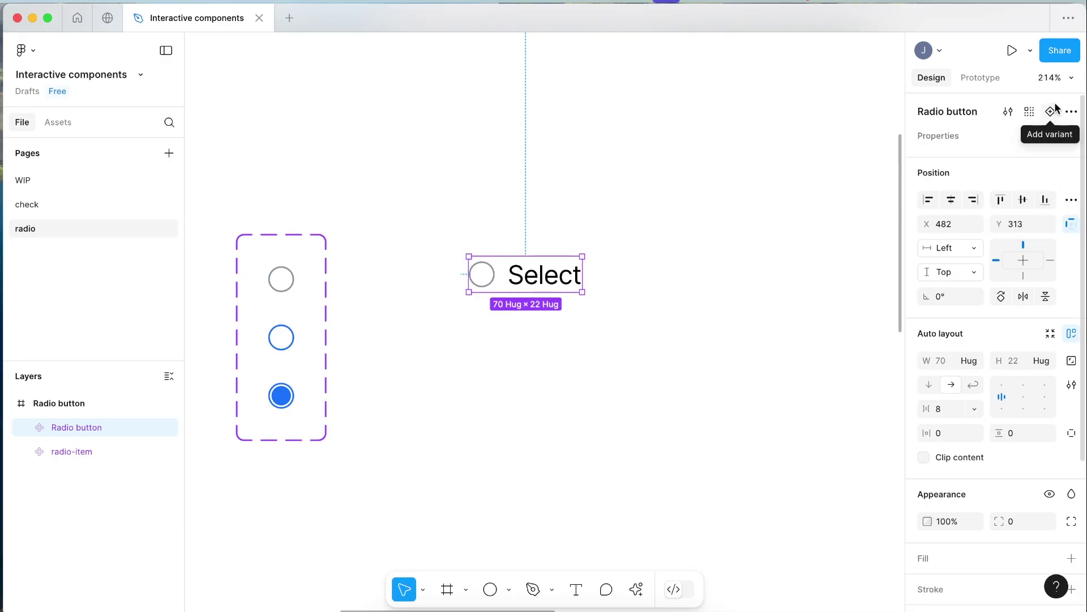
pyautogui.click(1071, 136)
pyautogui.click(991, 177)
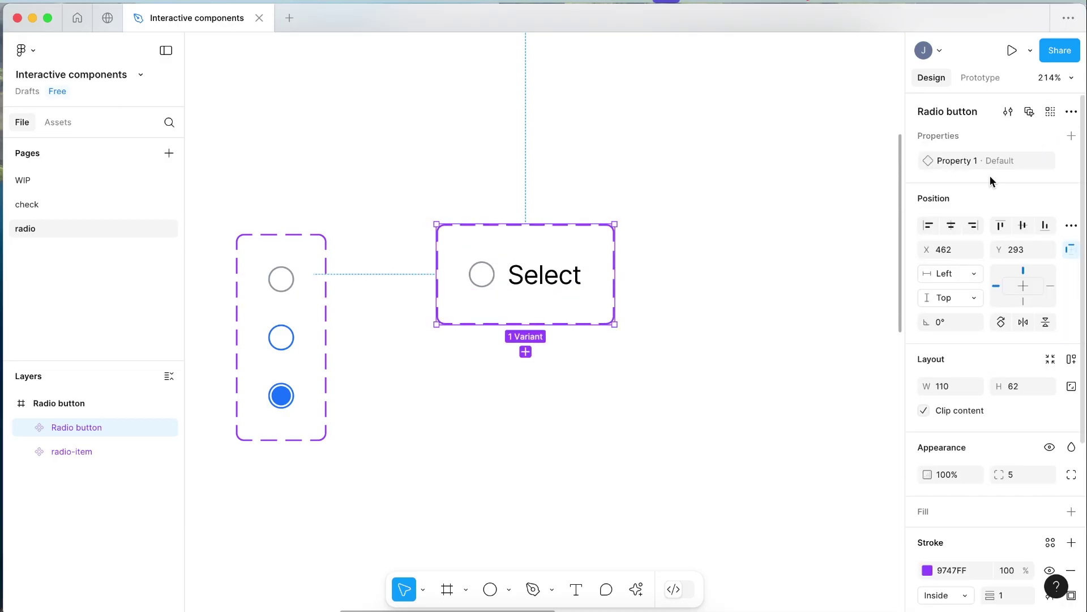
pyautogui.doubleClick(947, 160)
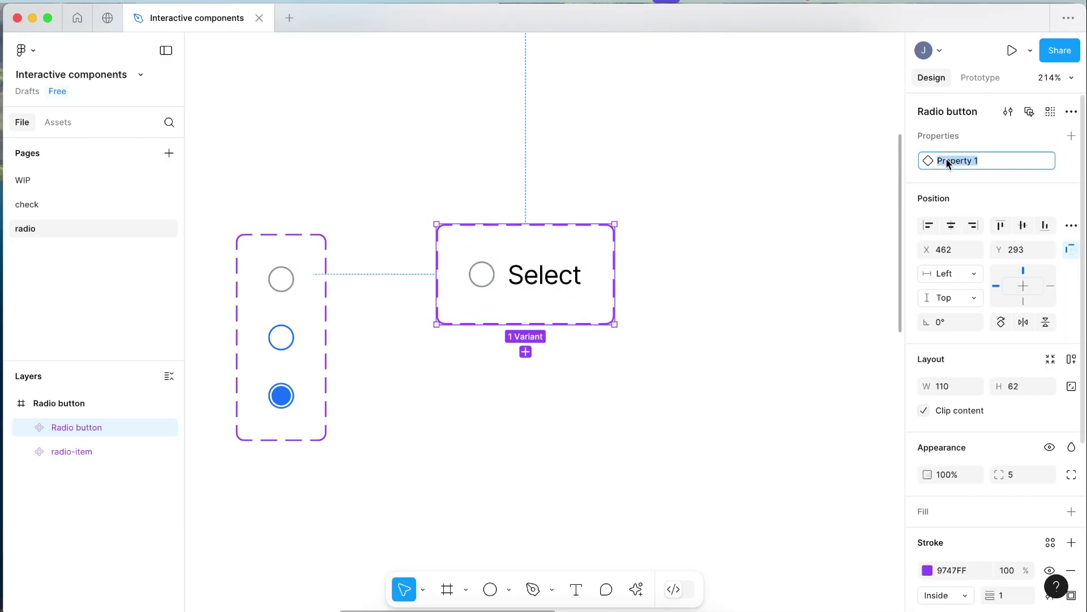
pyautogui.write('State')
pyautogui.press('Return')
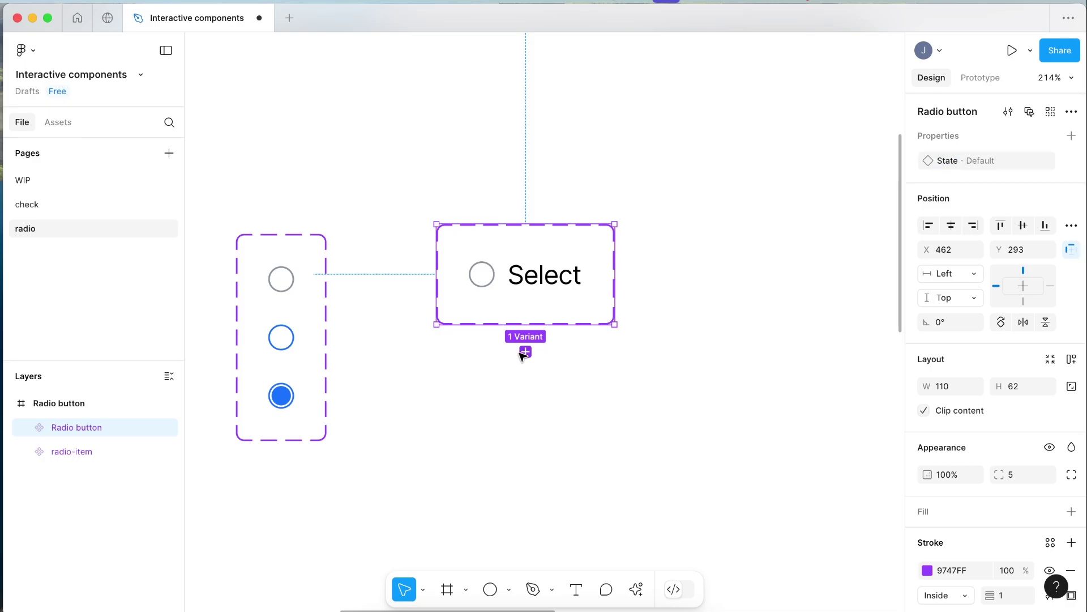
# - Add two more variants, State2 and State3, to the Radio button set
pyautogui.click(526, 352)
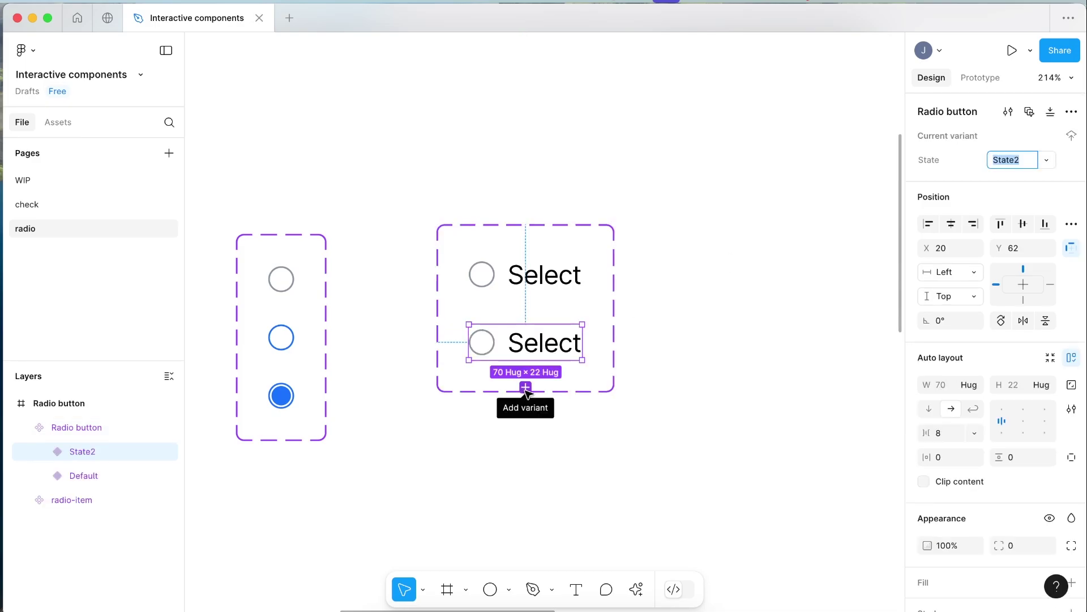
pyautogui.click(526, 388)
pyautogui.click(529, 280)
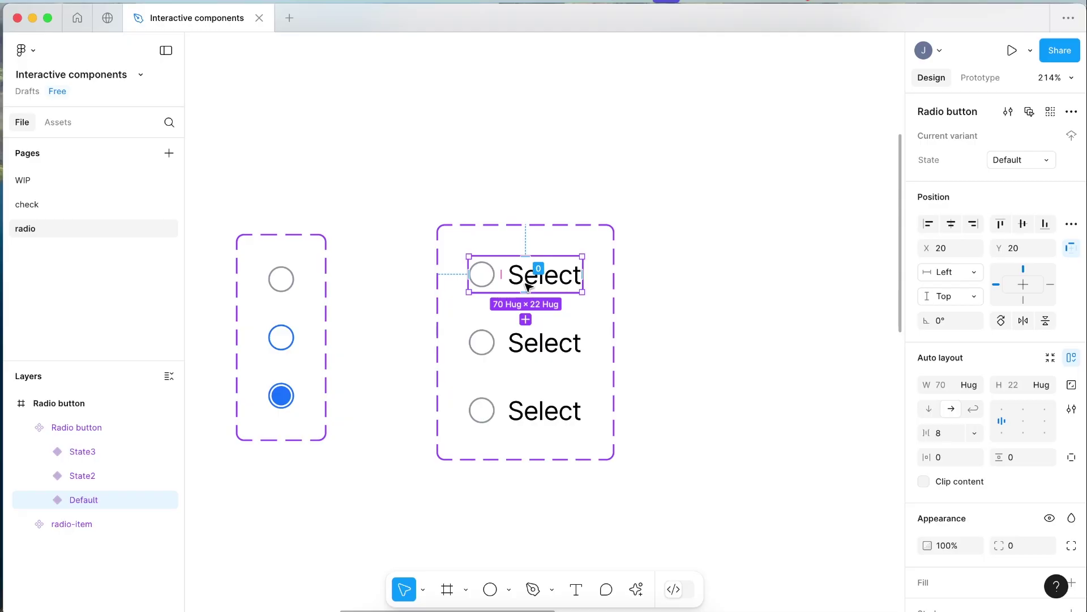
pyautogui.hscroll(-3, 521, 281)
pyautogui.scroll(-1, 521, 282)
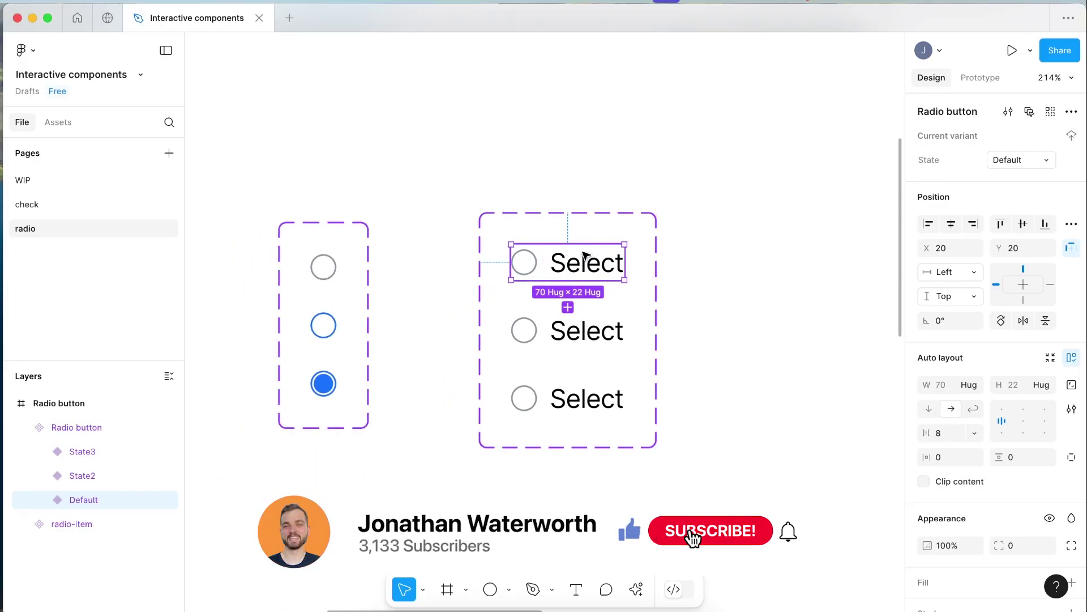
# - Rename the second variant's State value from State2 to Hover
pyautogui.click(589, 337)
pyautogui.click(1012, 159)
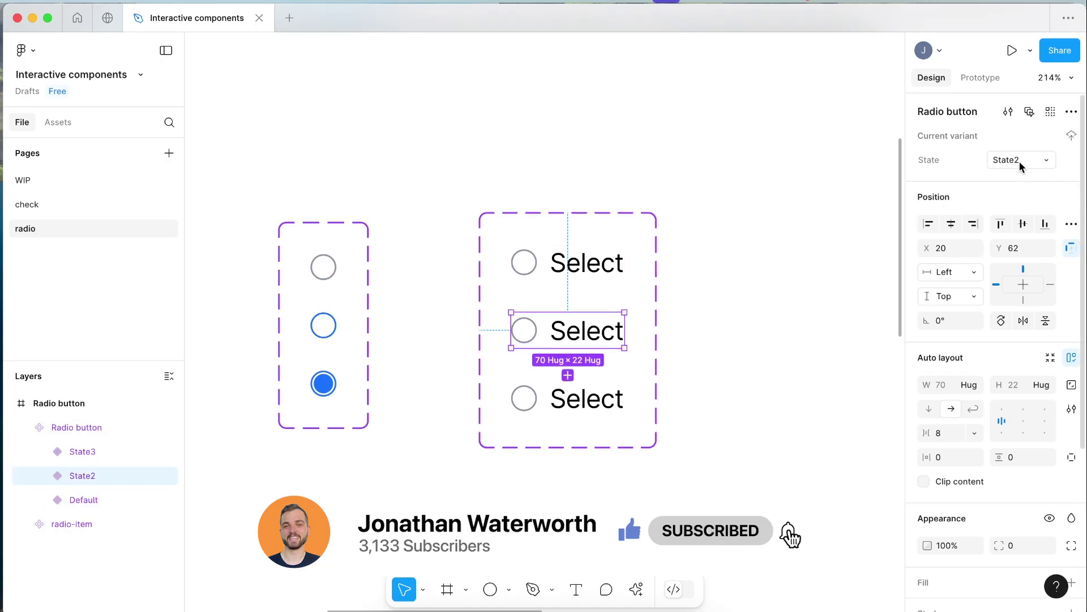
pyautogui.write('Hover')
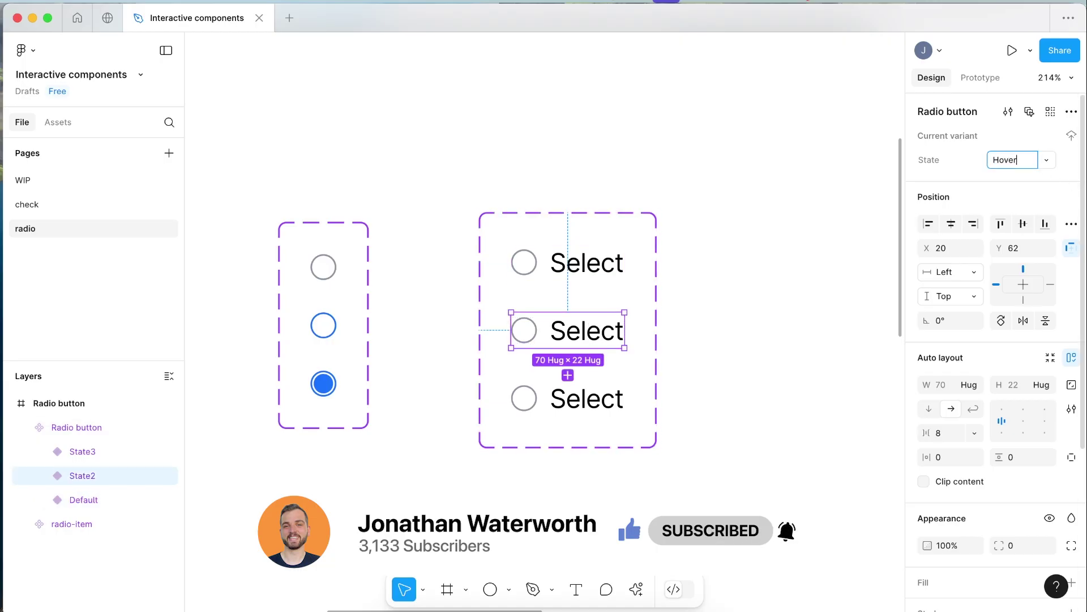
pyautogui.press('Return')
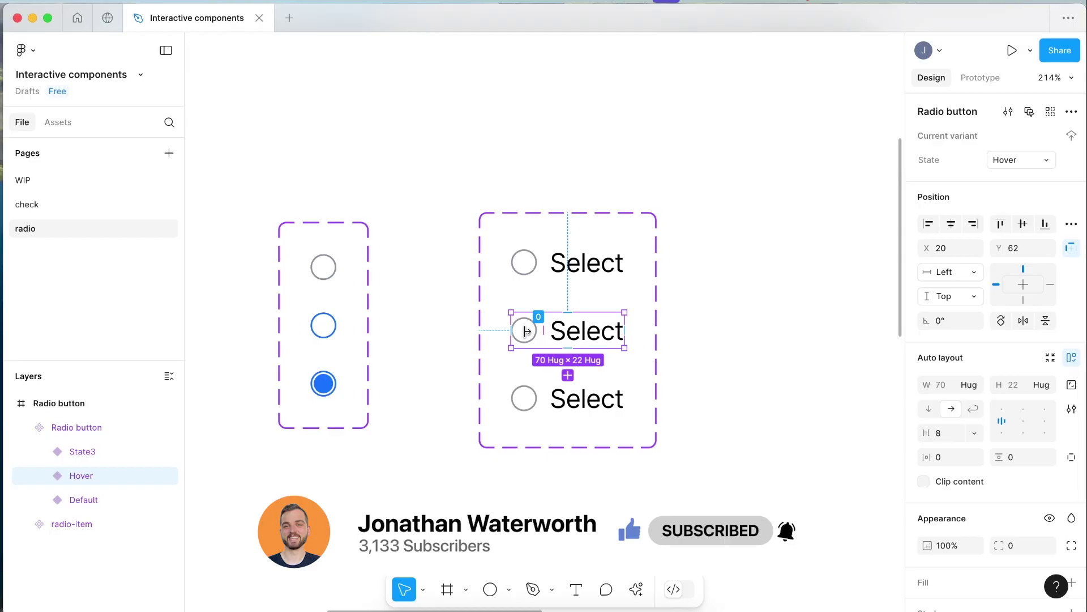
# - Set the radio circle inside the Hover variant to its Hover state with the blue 1971FF ring
pyautogui.scroll(3, 527, 331)
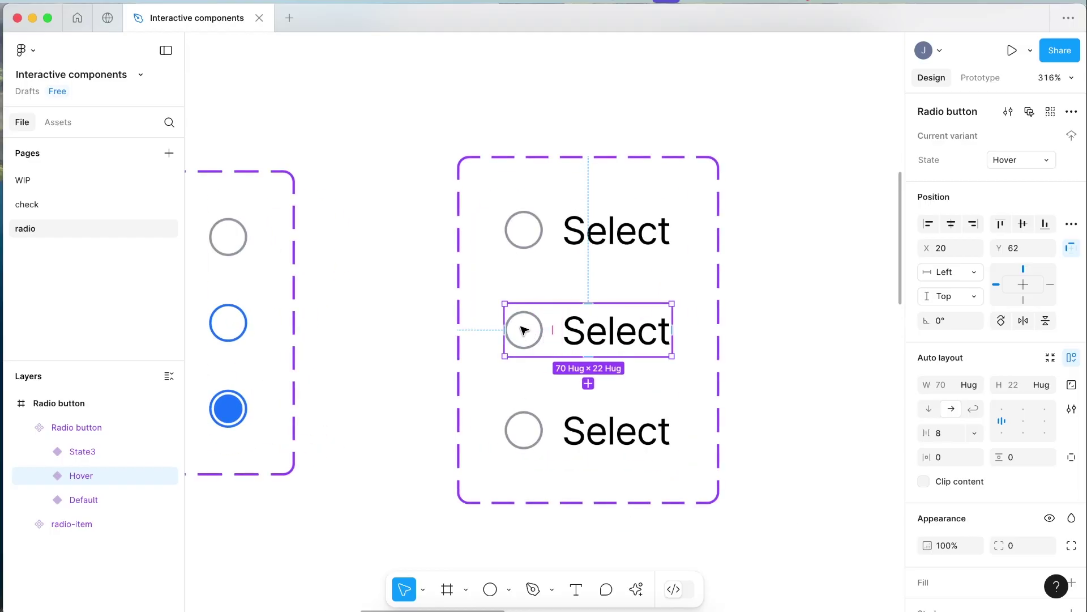
pyautogui.hscroll(-1, 524, 330)
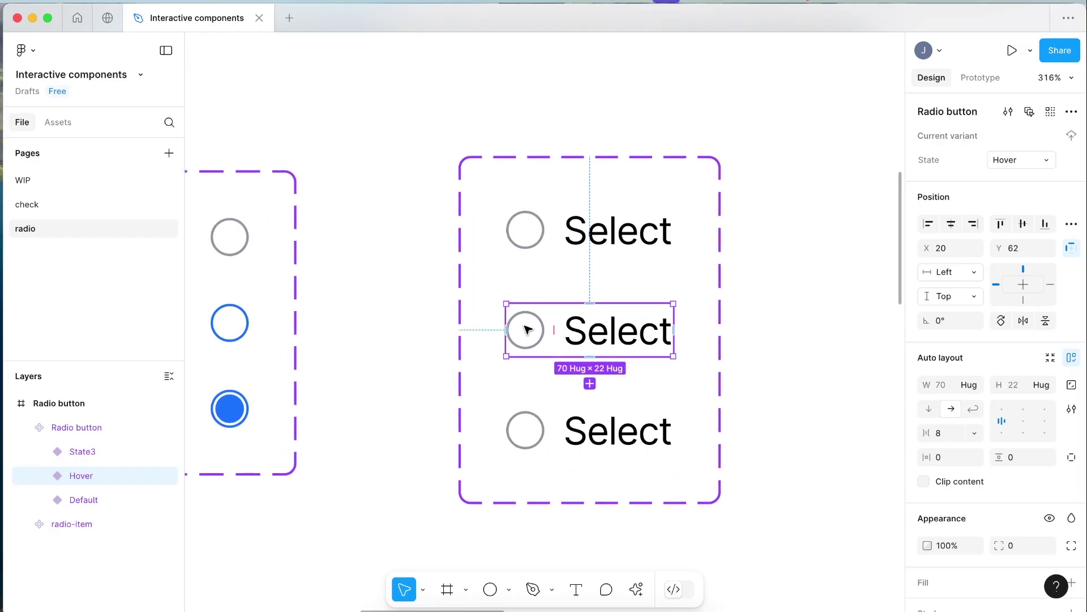
pyautogui.click(527, 329)
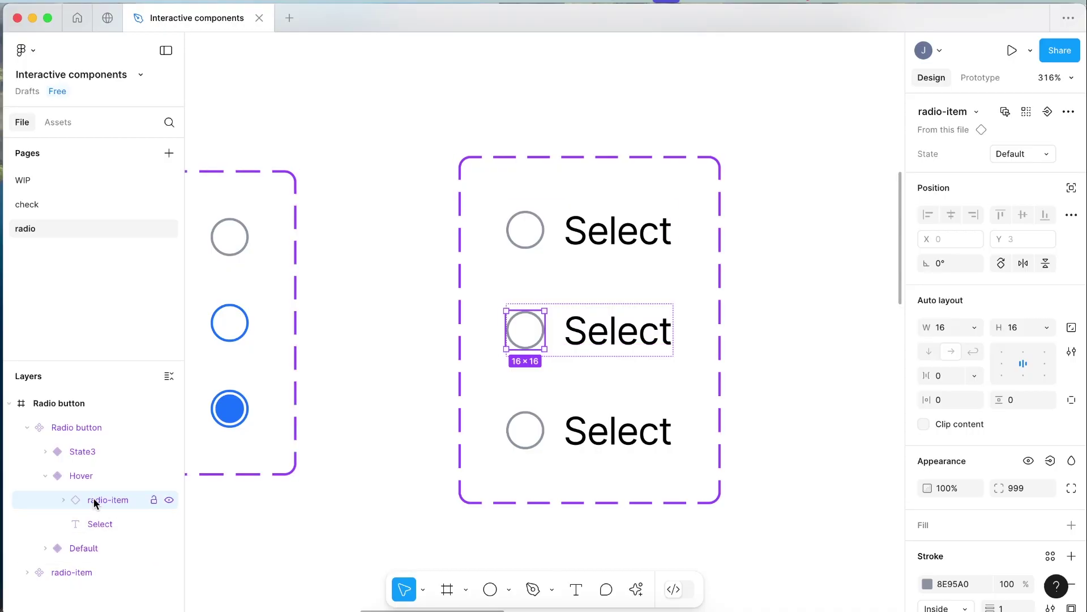
pyautogui.click(1022, 152)
pyautogui.click(995, 172)
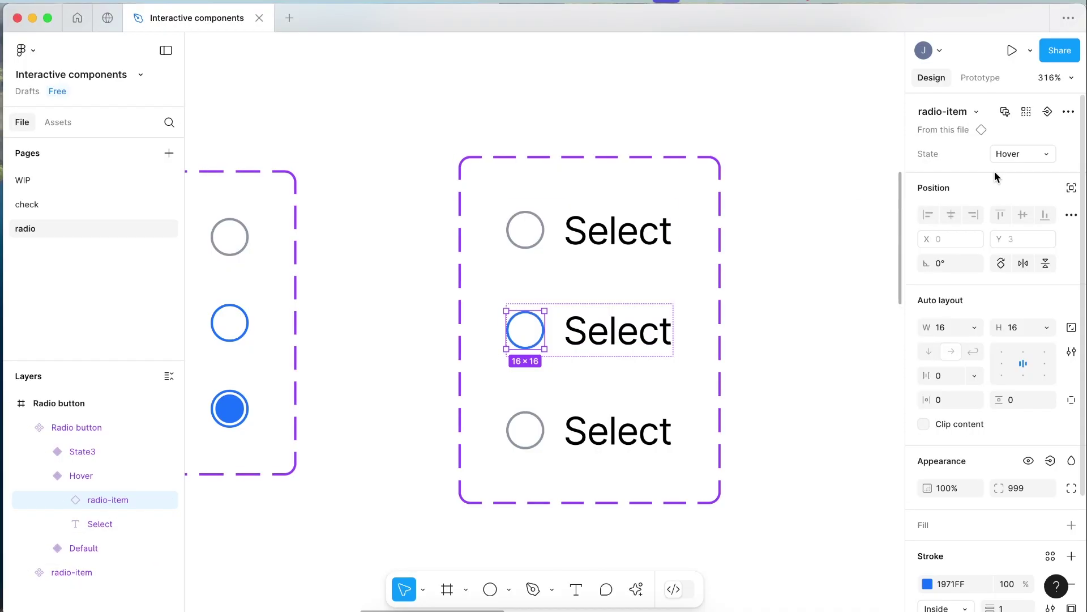
pyautogui.hscroll(-5, 771, 290)
pyautogui.scroll(-2, 771, 290)
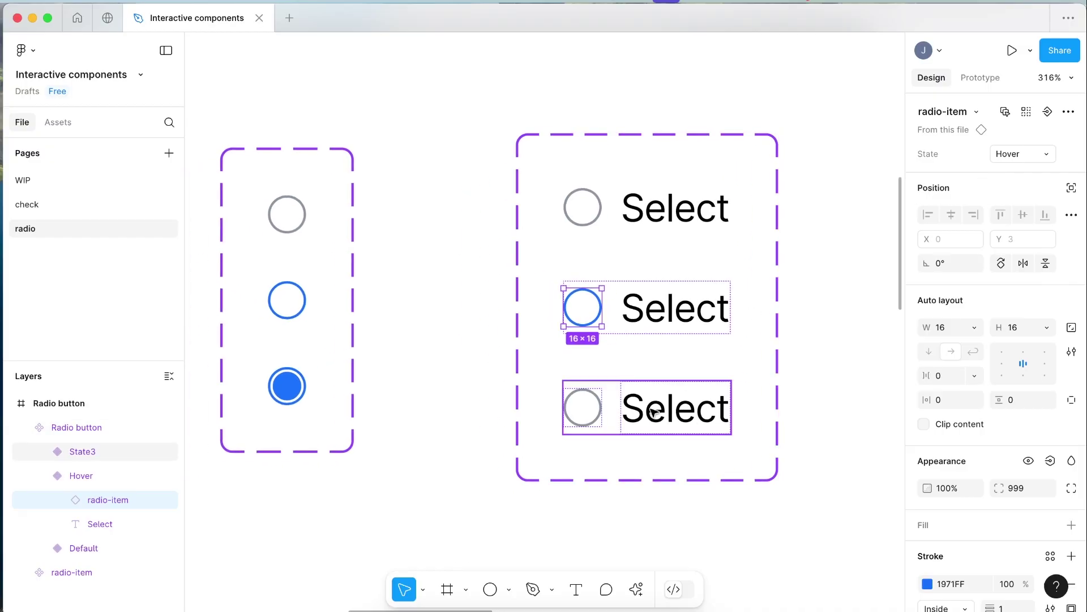
# - Rename the third variant to Selected and set its radio circle to the filled Selected state
pyautogui.click(674, 408)
pyautogui.click(1012, 160)
pyautogui.write('Selected')
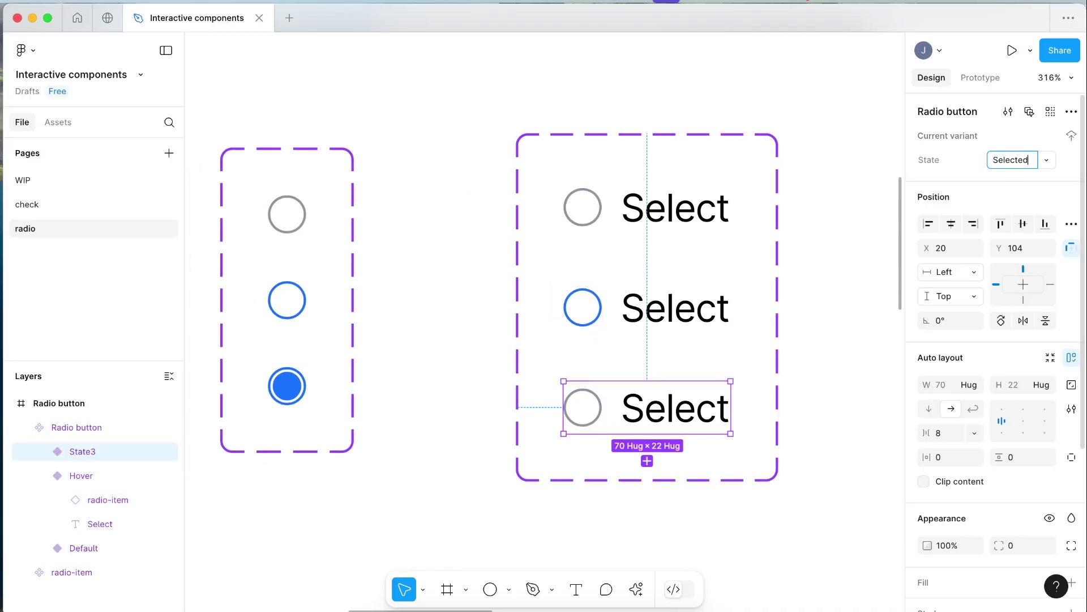
pyautogui.press('Return')
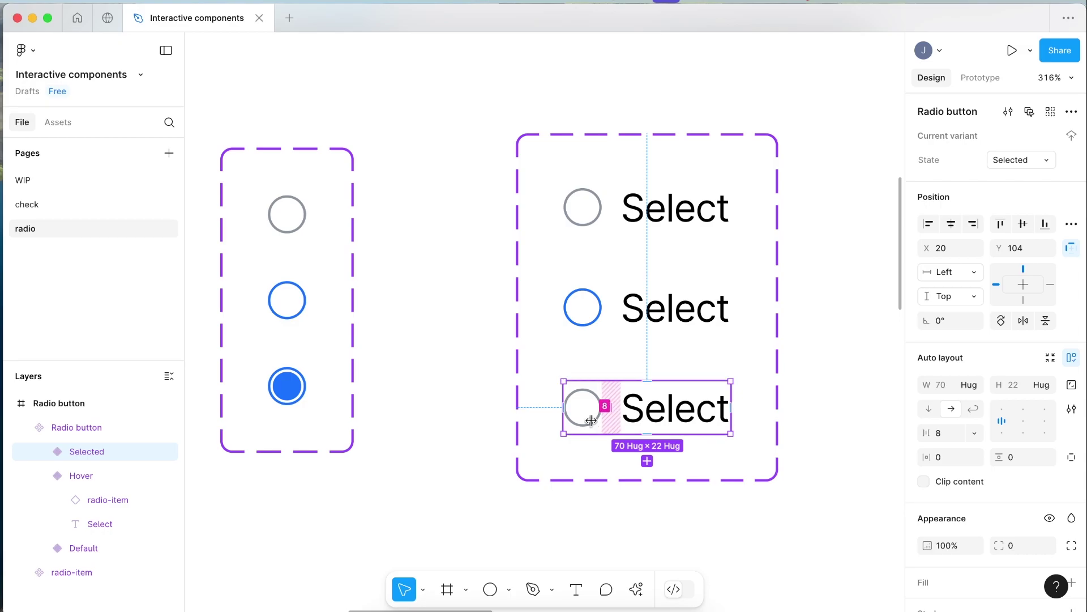
pyautogui.click(584, 400)
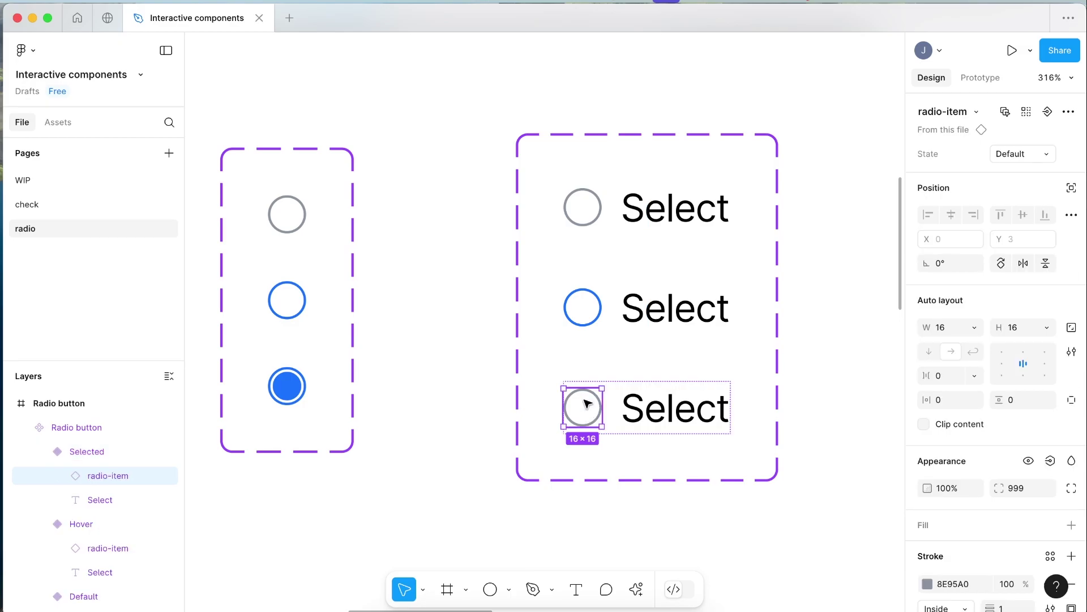
pyautogui.click(1037, 153)
pyautogui.click(1002, 187)
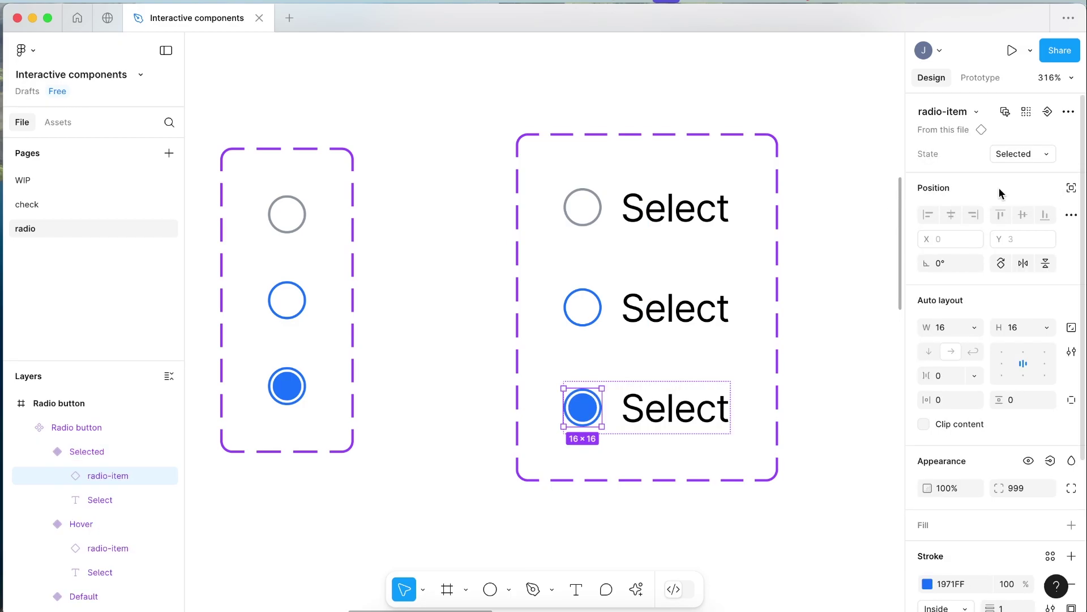
# - Top-align the Radio button component set with the left radio frame
pyautogui.click(663, 207)
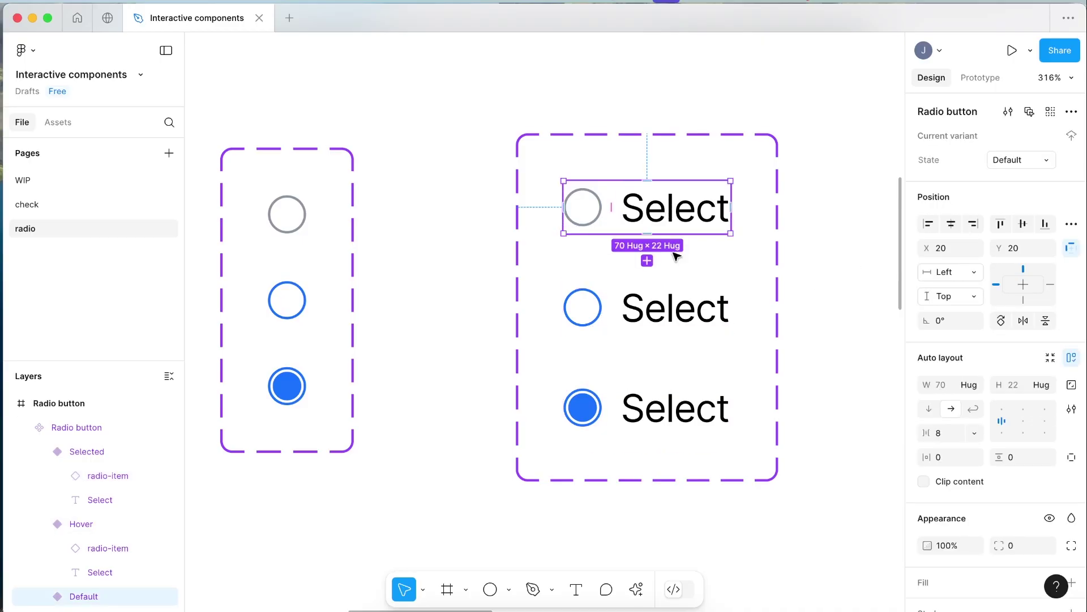
pyautogui.click(656, 327)
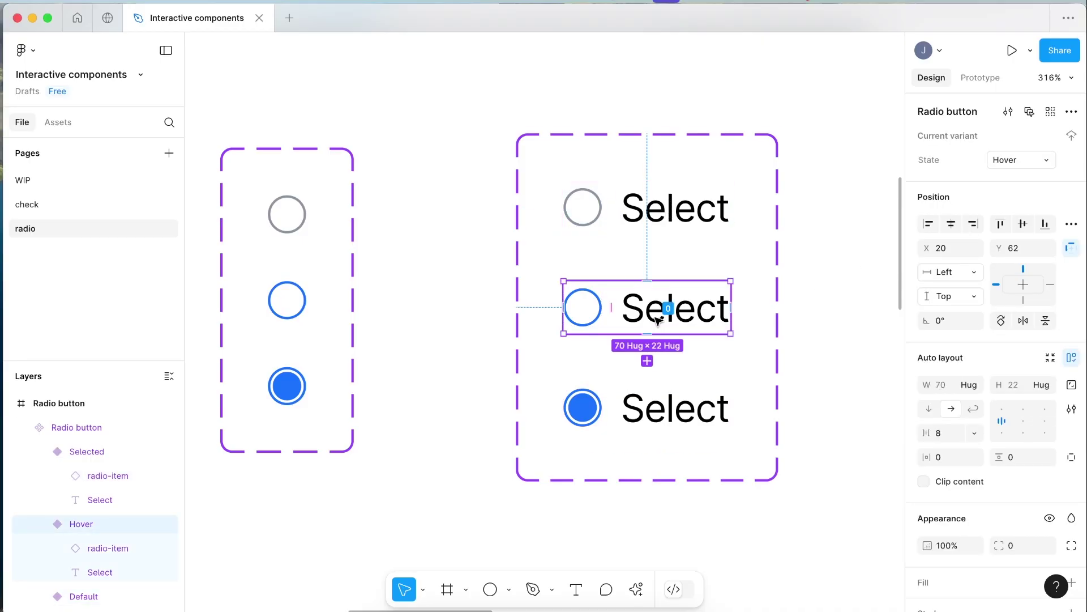
pyautogui.click(662, 423)
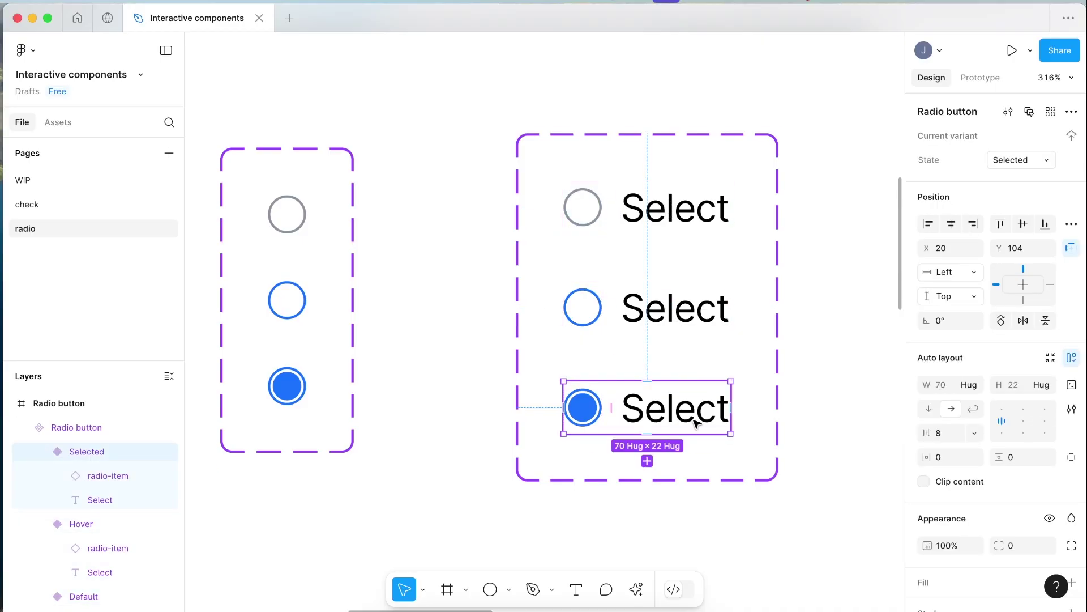
pyautogui.click(481, 328)
pyautogui.scroll(-5, 425, 260)
pyautogui.click(383, 245)
pyautogui.keyDown('shift'); pyautogui.click(498, 250); pyautogui.keyUp('shift')
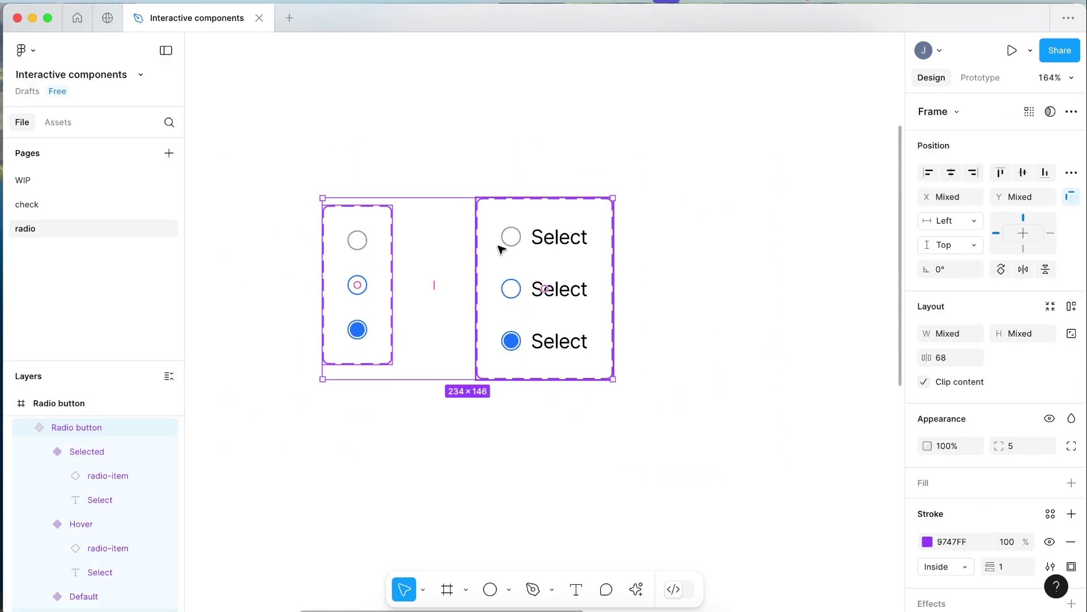
pyautogui.click(1000, 173)
pyautogui.click(752, 172)
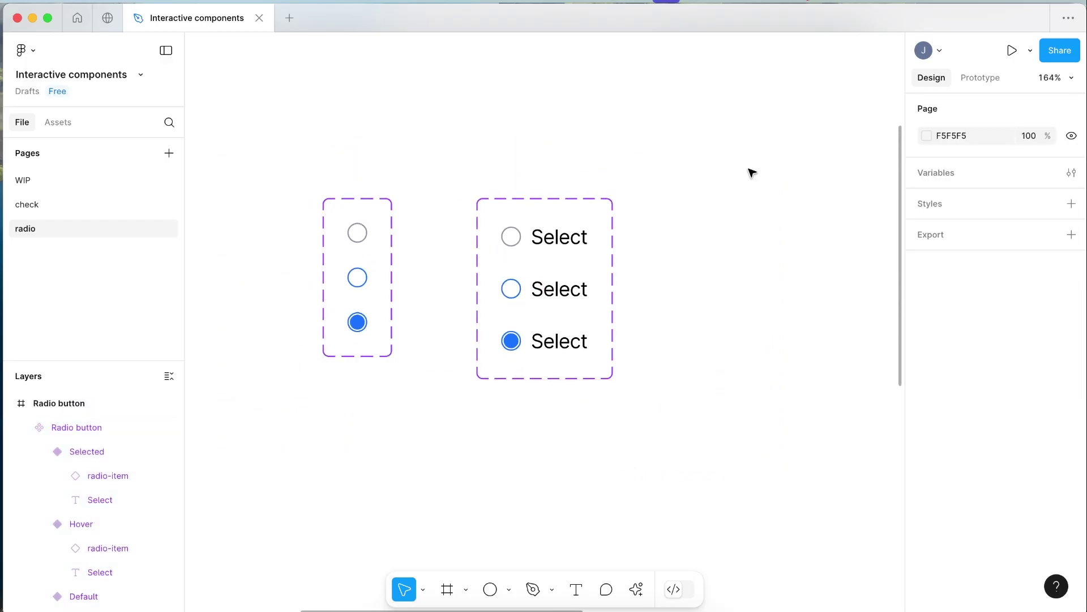
# - Add a prototype connection from the Default variant to the Hover variant
pyautogui.scroll(5, 548, 238)
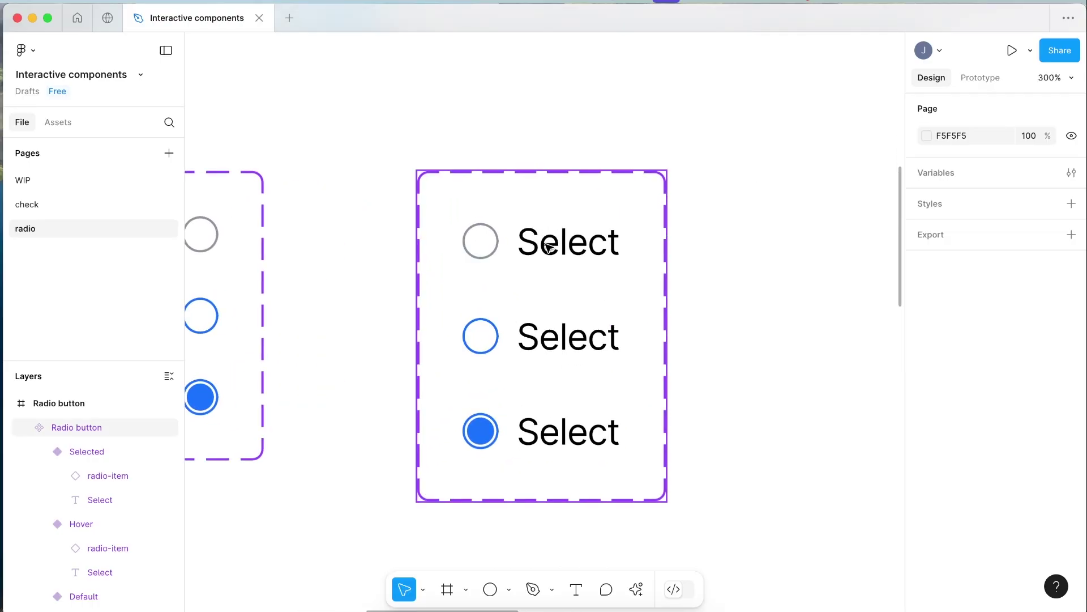
pyautogui.click(548, 247)
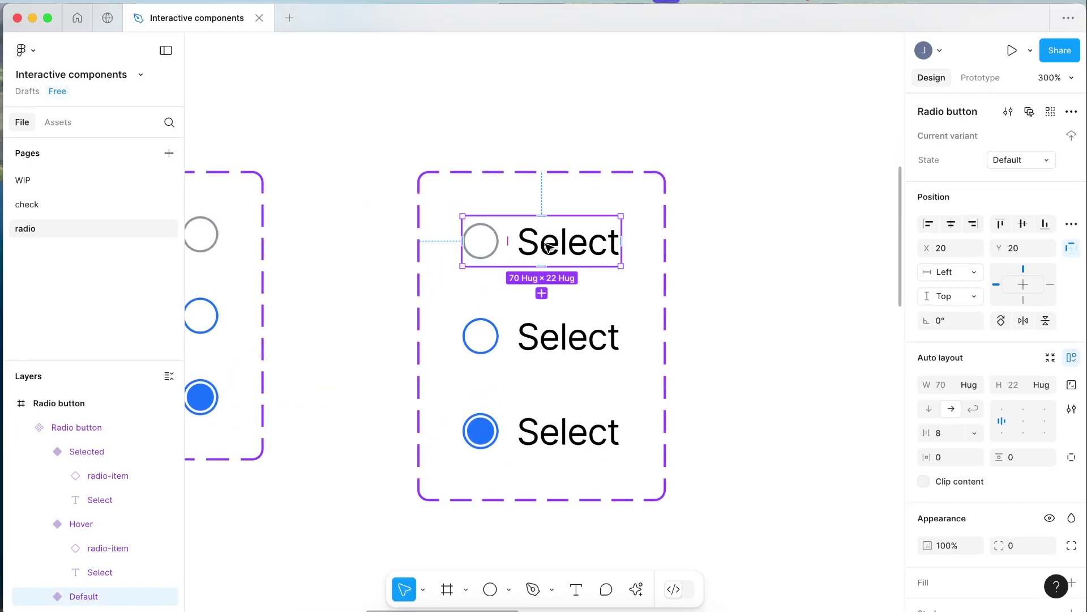
pyautogui.click(981, 79)
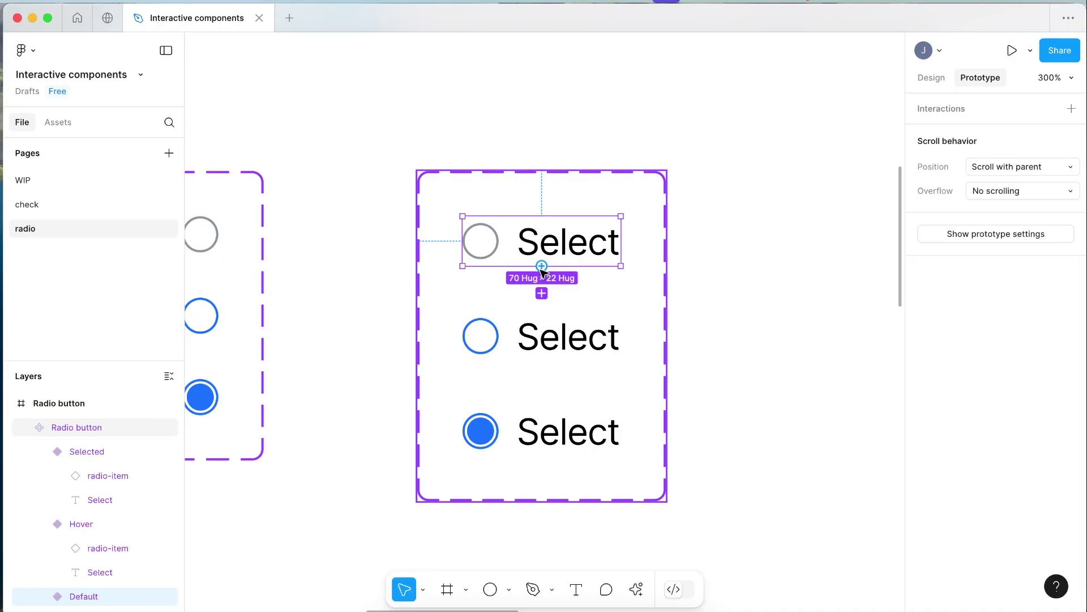
pyautogui.moveTo(542, 267); pyautogui.dragTo(542, 228)
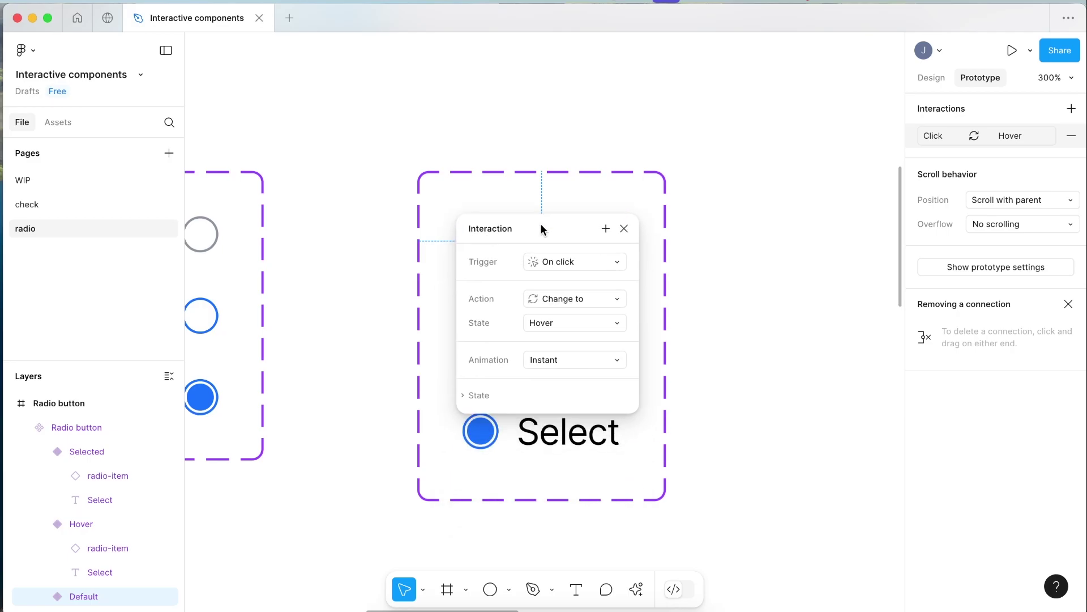
# - Set the interaction to While hovering with a Smart animate 350ms transition
pyautogui.click(571, 261)
pyautogui.click(578, 298)
pyautogui.click(552, 366)
pyautogui.click(573, 392)
pyautogui.click(564, 403)
pyautogui.write('3')
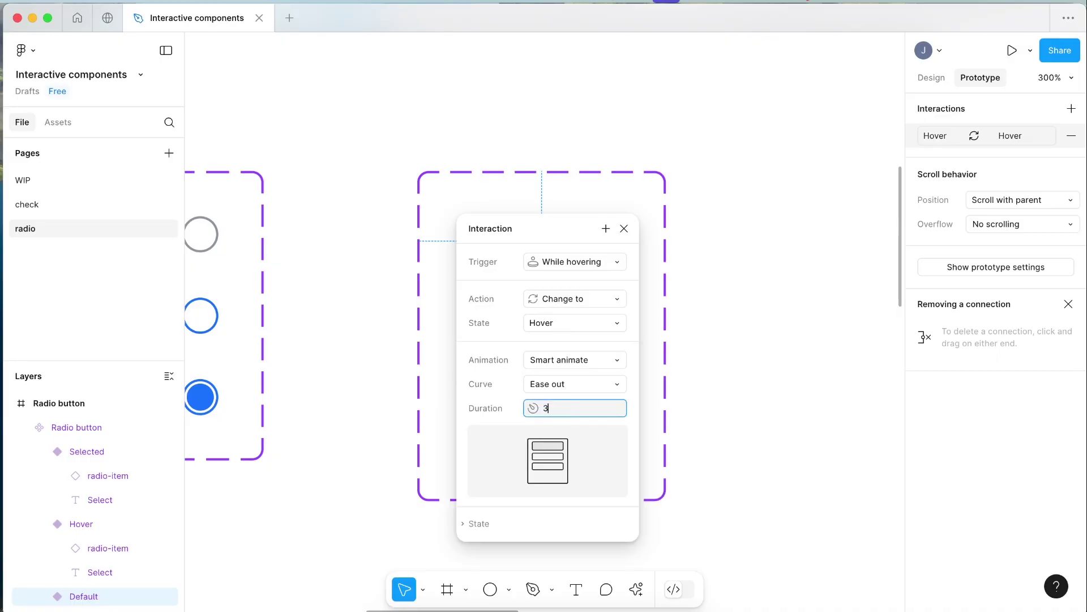
pyautogui.write('50')
pyautogui.press('Return')
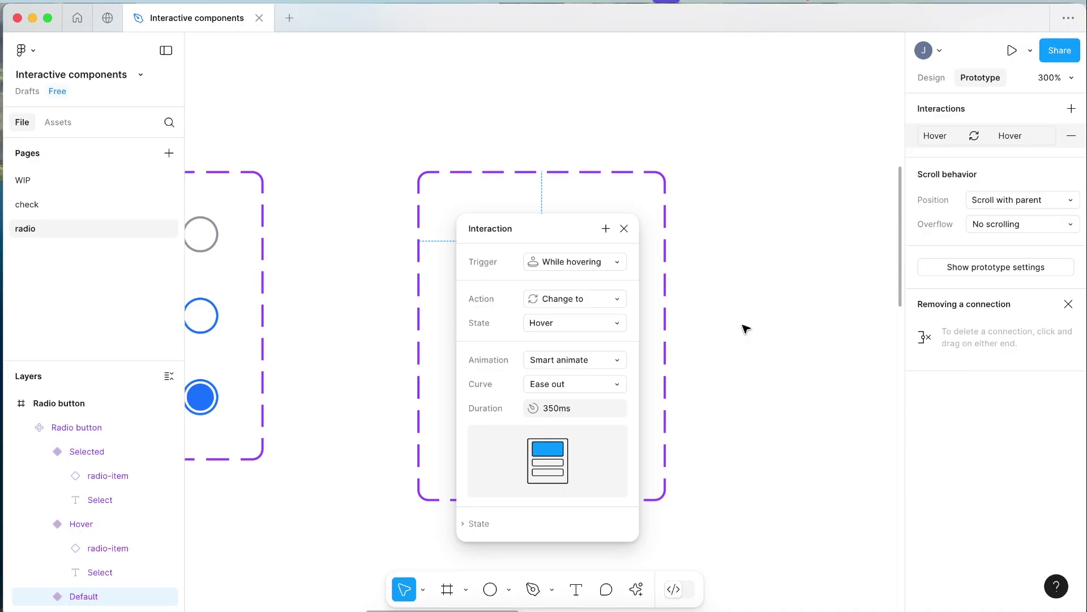
pyautogui.click(746, 329)
pyautogui.click(609, 338)
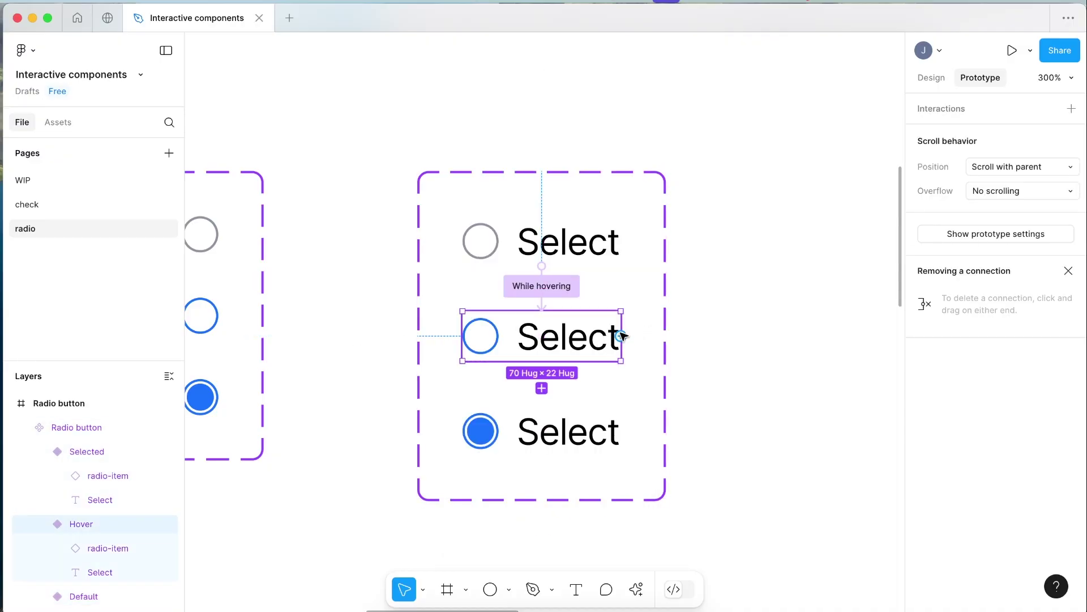
# - Add On click smart-animate connections Hover→Selected and Selected→Default, then return to the Design panel
pyautogui.moveTo(622, 337); pyautogui.dragTo(566, 178)
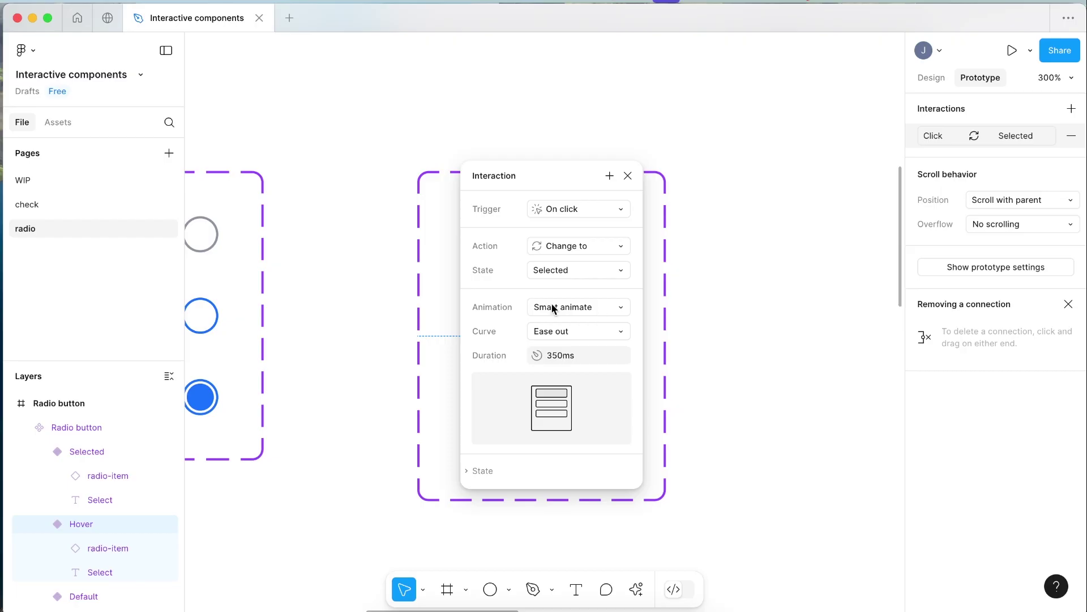
pyautogui.click(627, 176)
pyautogui.click(581, 439)
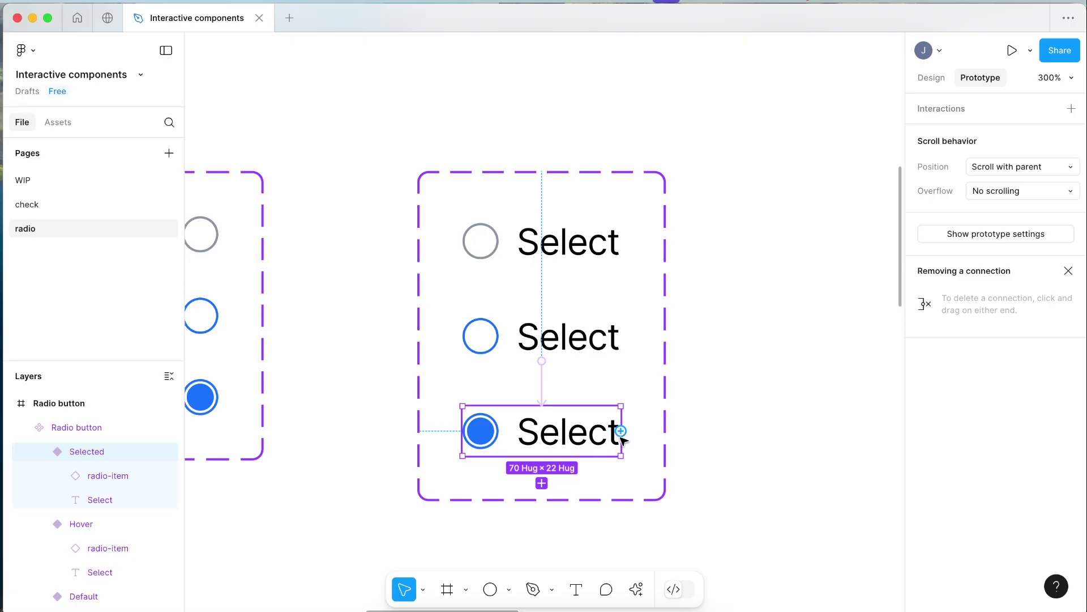
pyautogui.moveTo(621, 431); pyautogui.dragTo(590, 253)
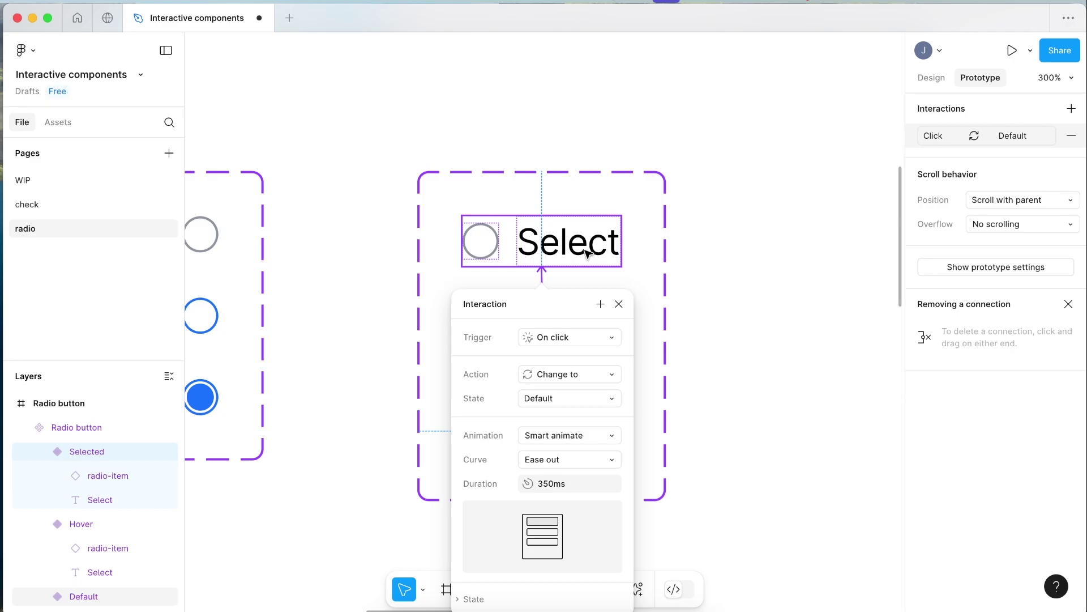
pyautogui.click(690, 149)
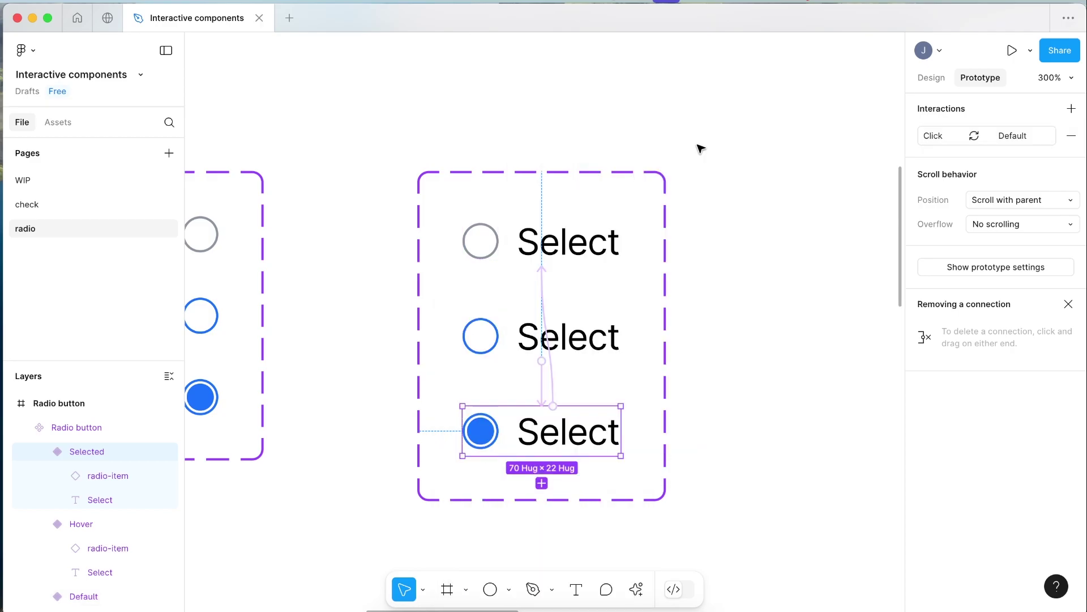
pyautogui.click(929, 77)
pyautogui.click(650, 164)
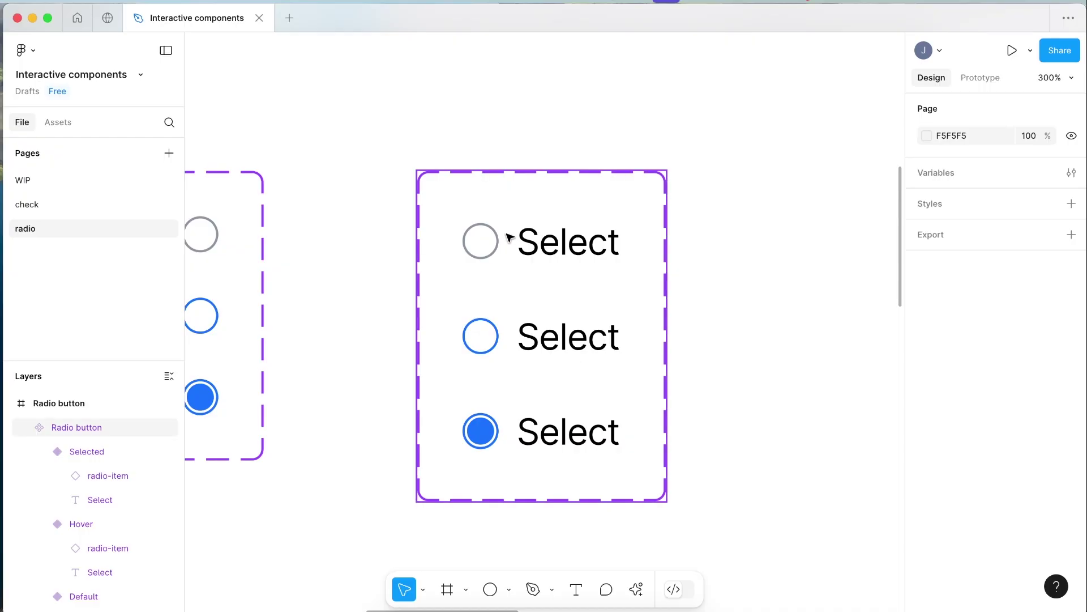
# - Copy the Default variant for pasting onto the empty canvas beside the component set
pyautogui.click(423, 249)
pyautogui.keyDown('shift'); pyautogui.click(256, 238); pyautogui.keyUp('shift')
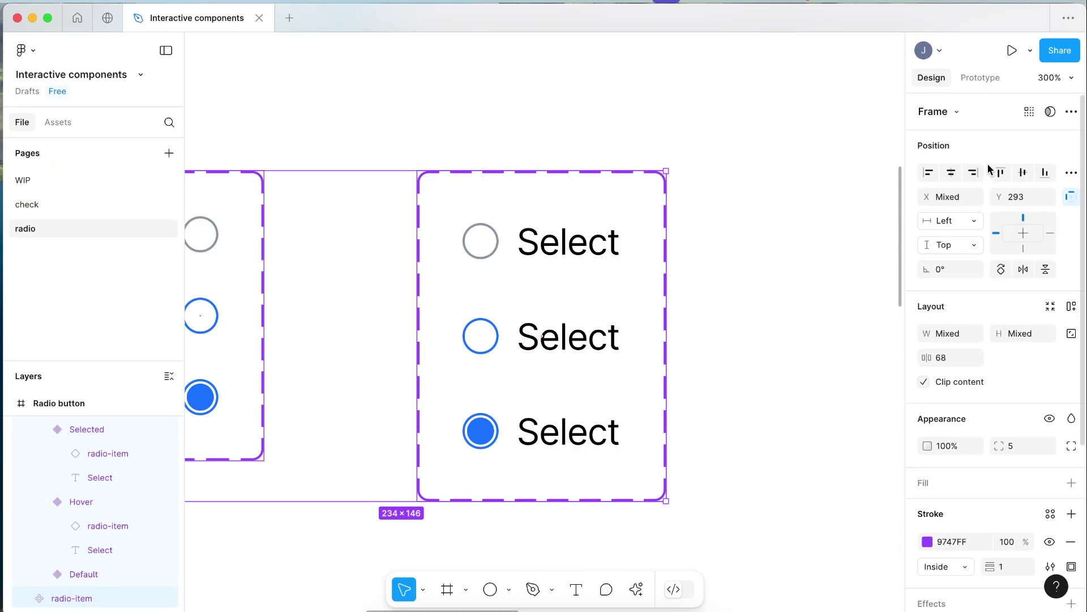
pyautogui.click(763, 123)
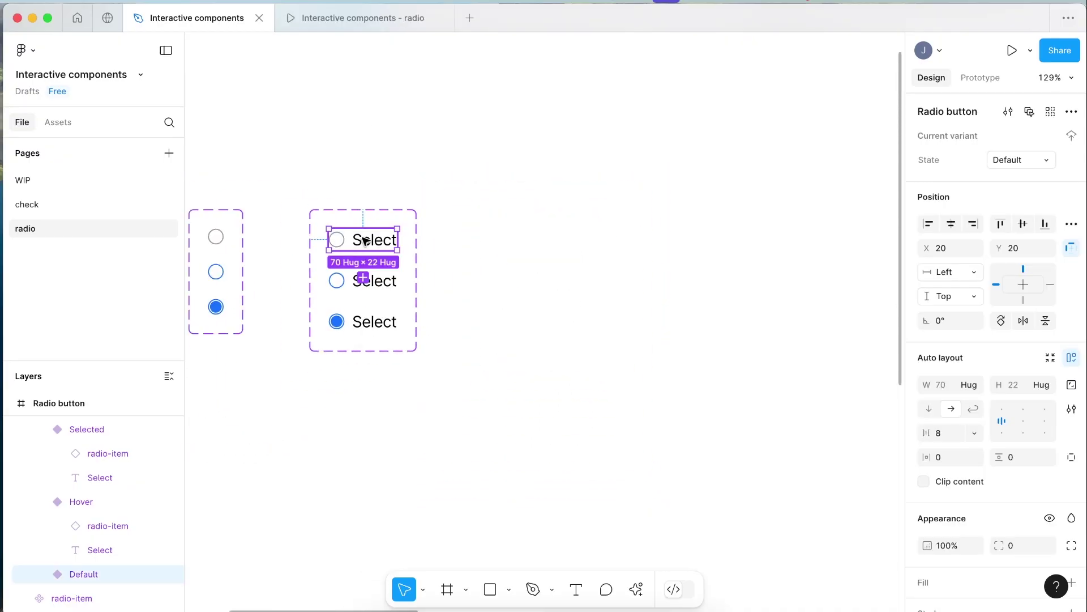
pyautogui.rightClick(365, 241)
pyautogui.click(677, 242)
pyautogui.click(677, 242)
pyautogui.hscroll(5, 680, 247)
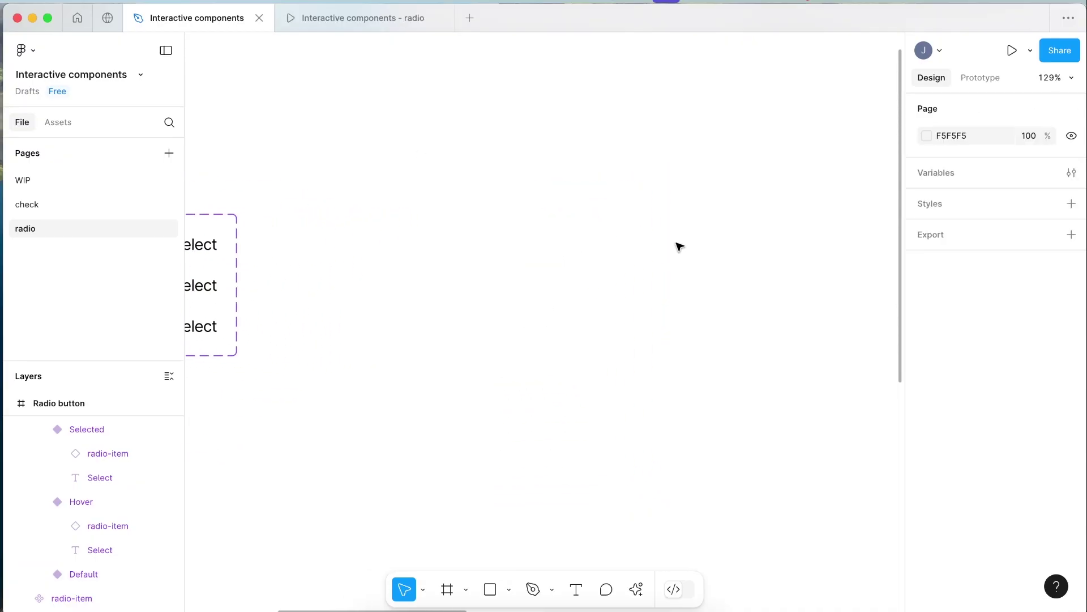
pyautogui.rightClick(518, 253)
# - Paste a Default Radio button instance on the canvas and a second copy below it
pyautogui.click(561, 110)
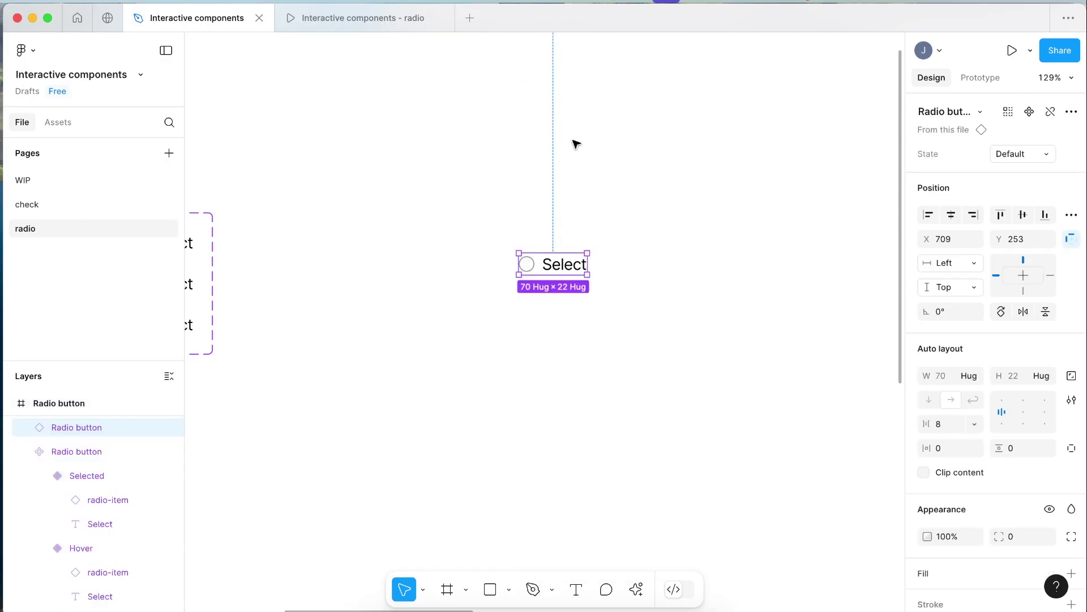
pyautogui.rightClick(558, 271)
pyautogui.click(601, 95)
pyautogui.click(646, 246)
pyautogui.rightClick(565, 328)
pyautogui.click(613, 129)
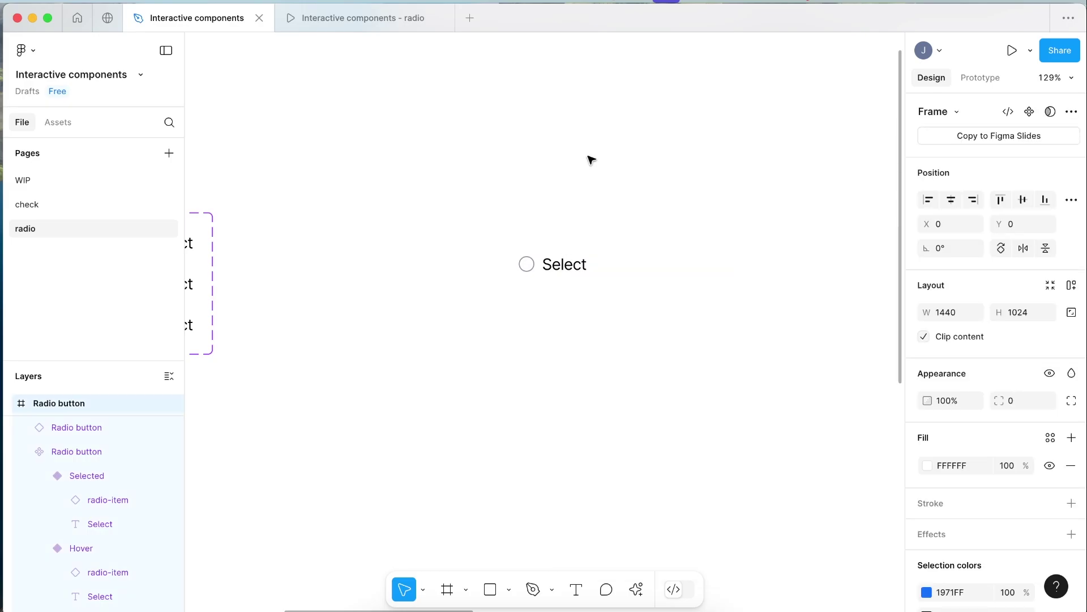
# - Wrap both radio buttons in an auto layout frame with 12 spacing
pyautogui.moveTo(456, 208); pyautogui.dragTo(667, 403)
pyautogui.hotkey('shift', 'a')
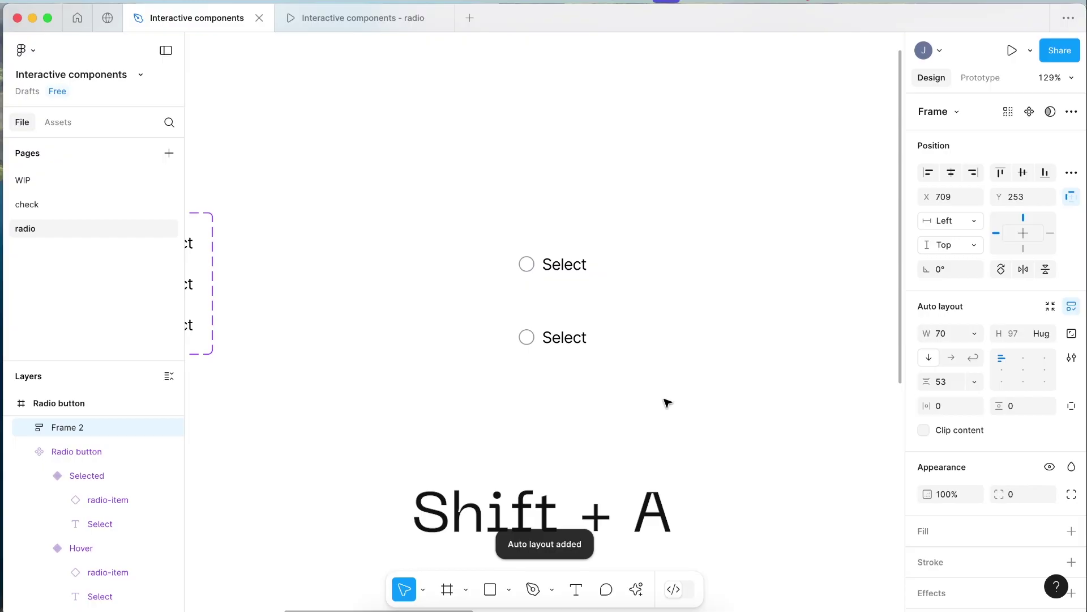
pyautogui.click(945, 382)
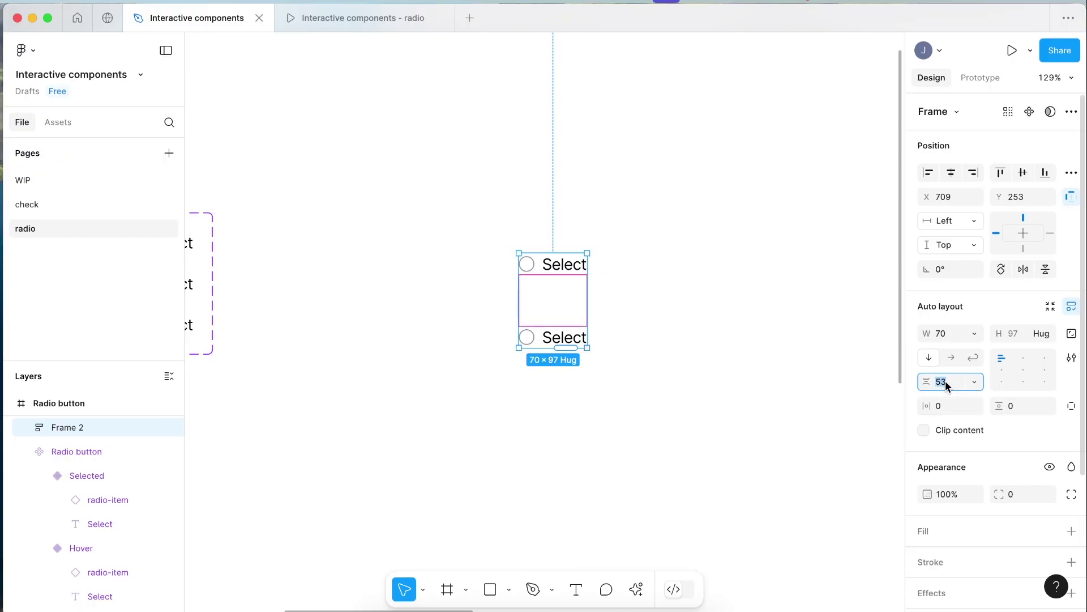
pyautogui.write('12')
pyautogui.press('Return')
# - Rename the Frame 2 layer to group-radio-button
pyautogui.doubleClick(68, 426)
pyautogui.write('group-radi')
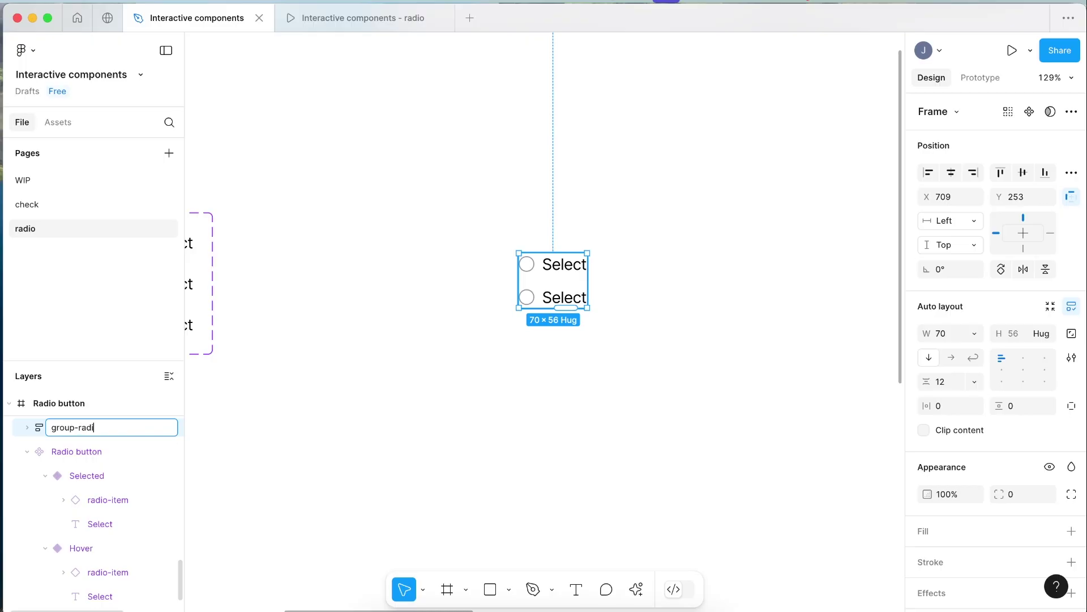
pyautogui.write('o-button')
pyautogui.press('Return')
pyautogui.click(480, 369)
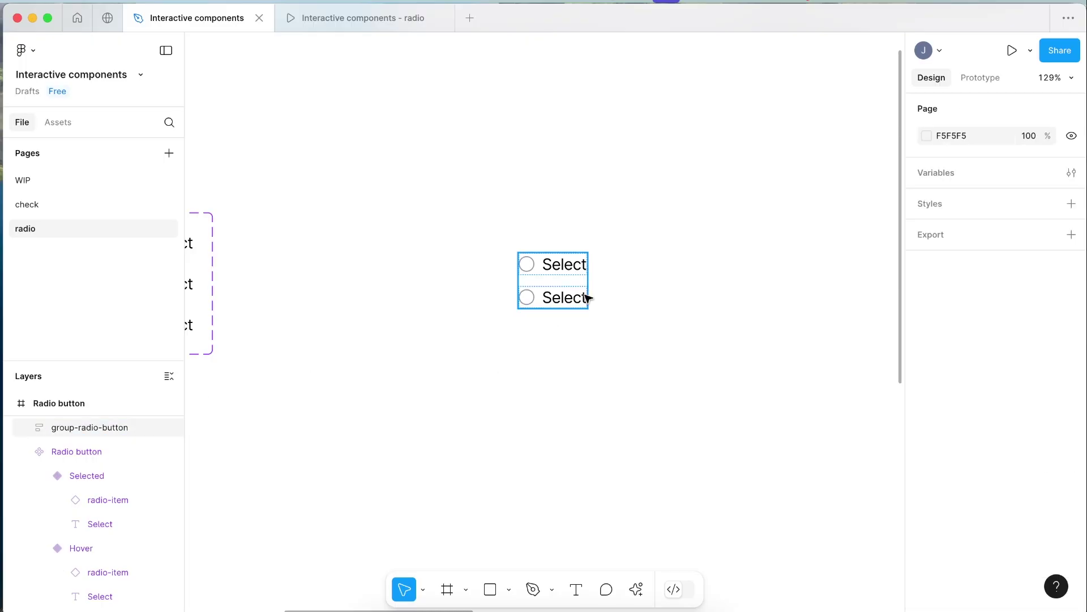
# - Duplicate a radio button twice so the group holds four Radio button instances
pyautogui.doubleClick(566, 295)
pyautogui.scroll(3, 557, 295)
pyautogui.hscroll(1, 555, 295)
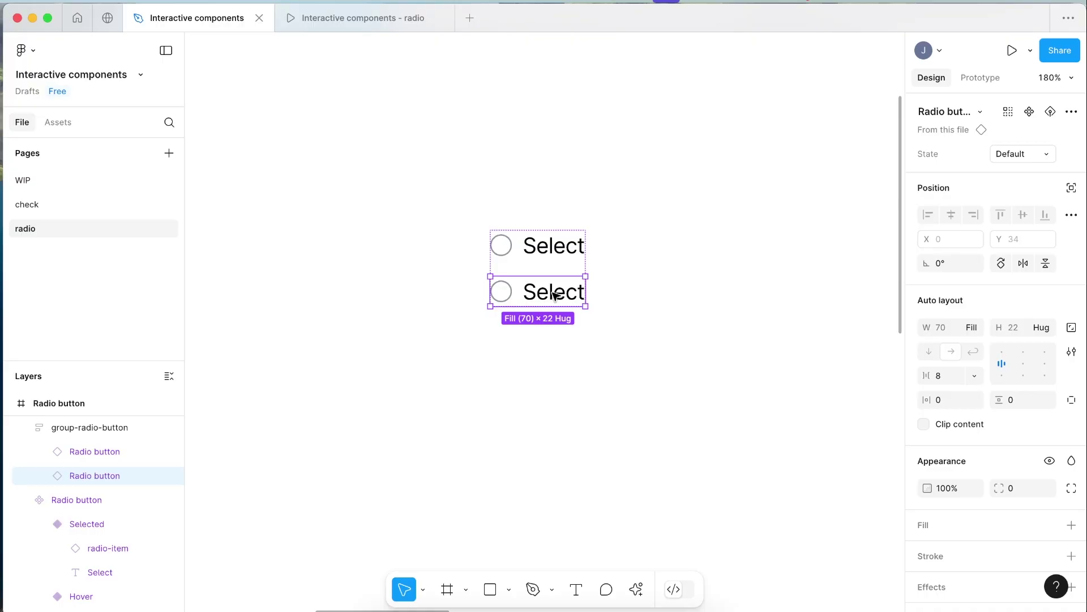
pyautogui.press('super+c')
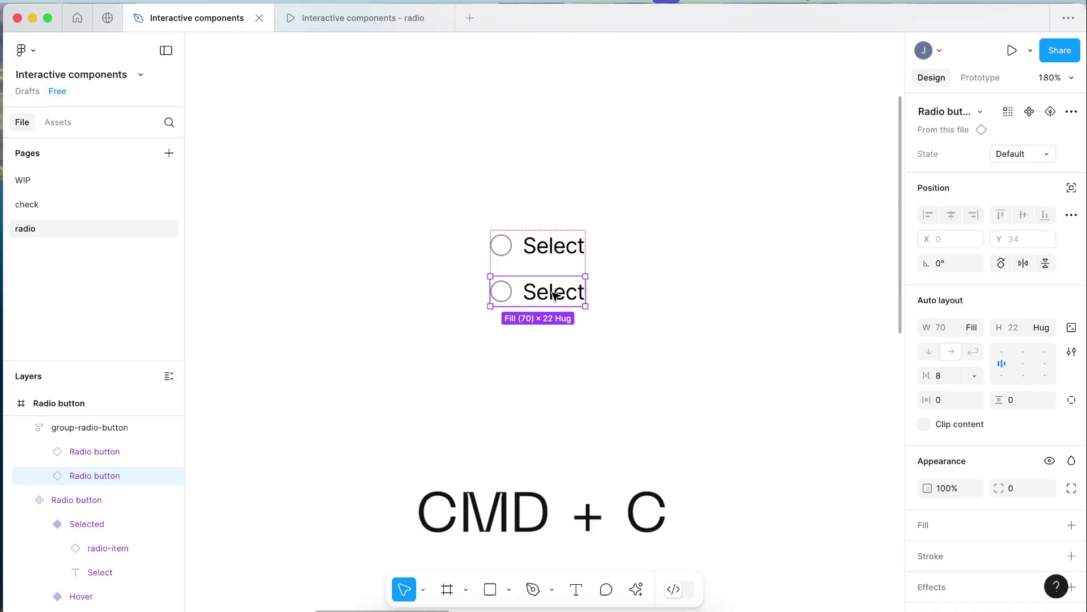
pyautogui.press('super+v')
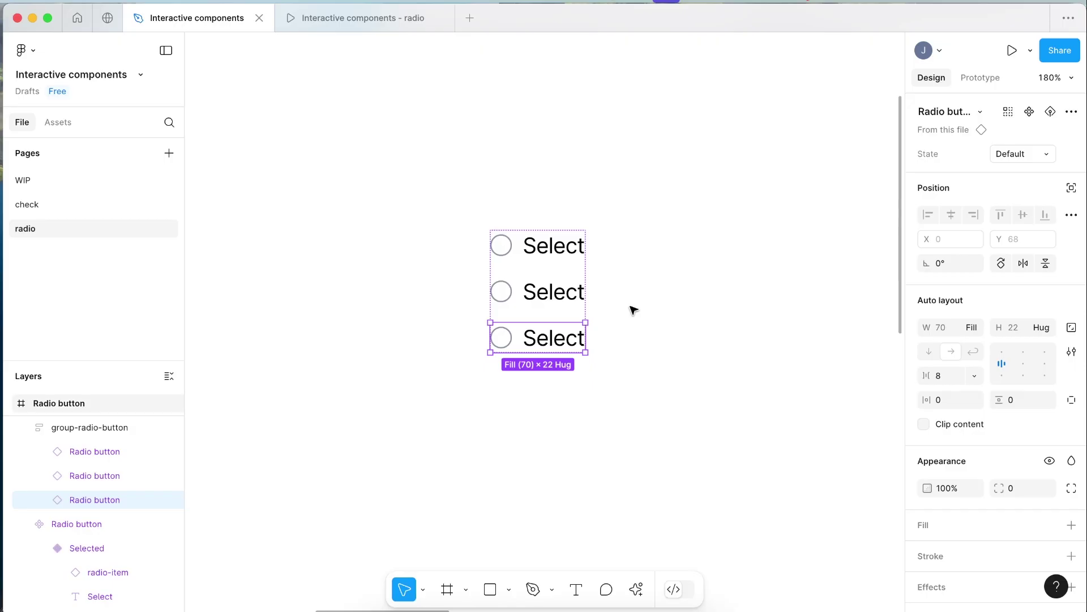
pyautogui.press('super+c')
pyautogui.press('super+v')
# - Make group-radio-button a component with a variant property named Type
pyautogui.click(408, 325)
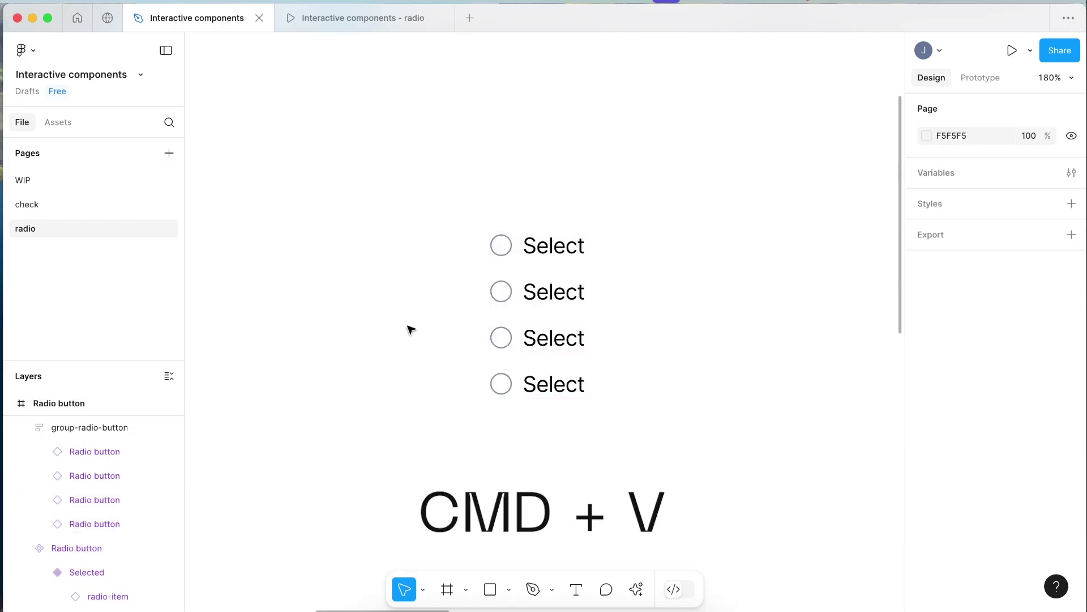
pyautogui.moveTo(561, 262); pyautogui.dragTo(598, 199)
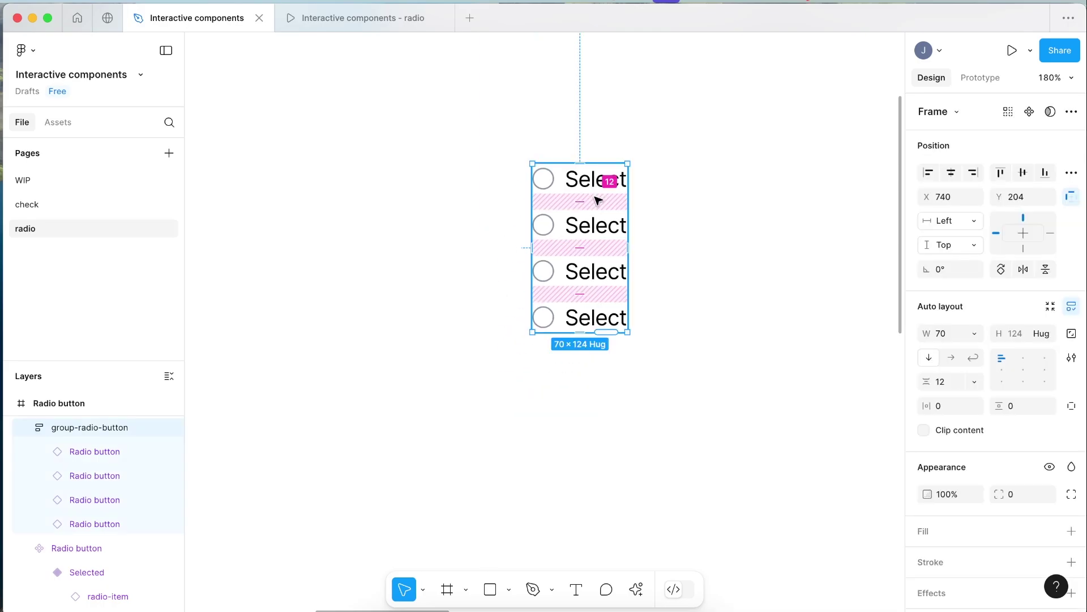
pyautogui.click(1030, 113)
pyautogui.click(1070, 136)
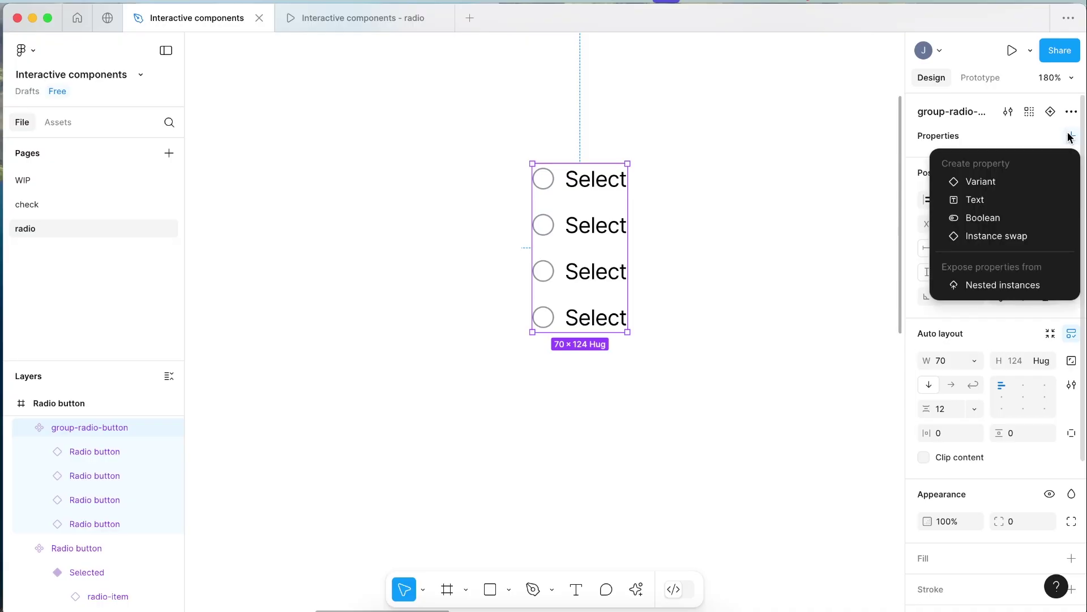
pyautogui.click(979, 181)
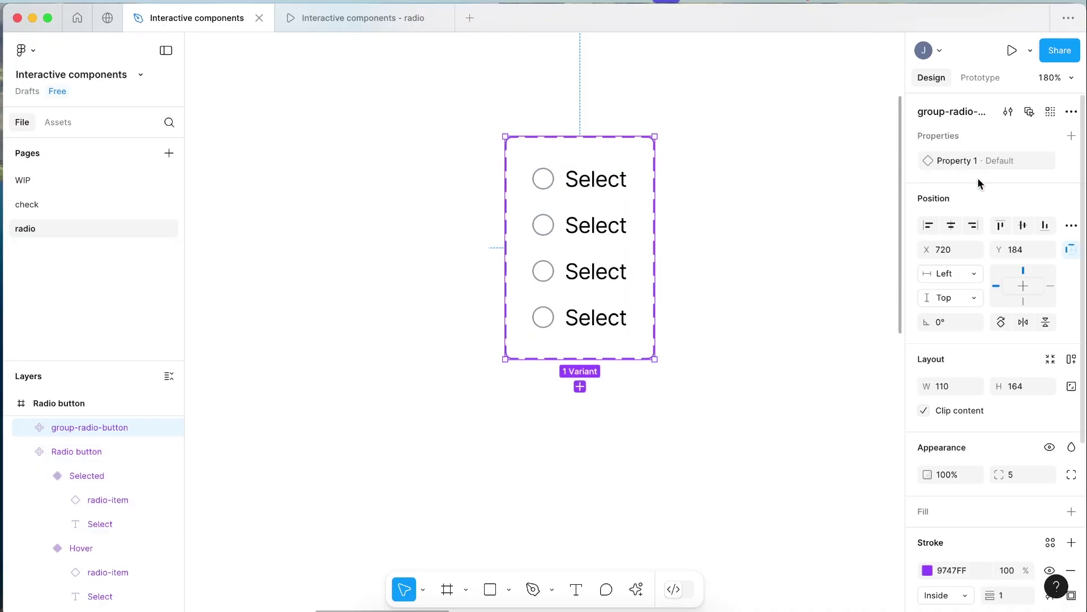
pyautogui.doubleClick(947, 160)
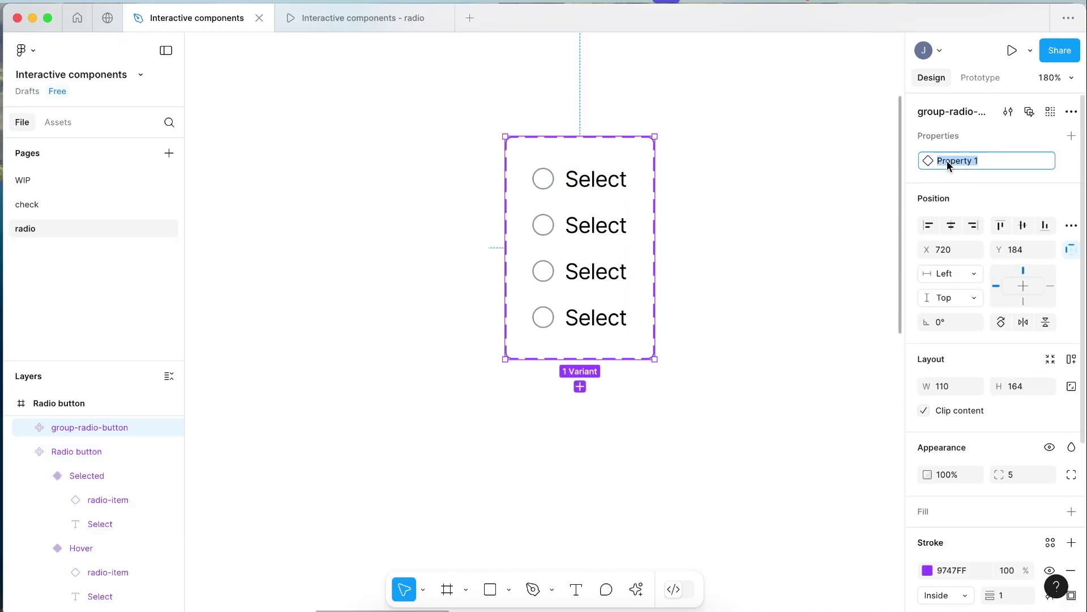
pyautogui.write('Type')
pyautogui.press('Return')
pyautogui.scroll(-3, 632, 269)
pyautogui.hscroll(5, 632, 269)
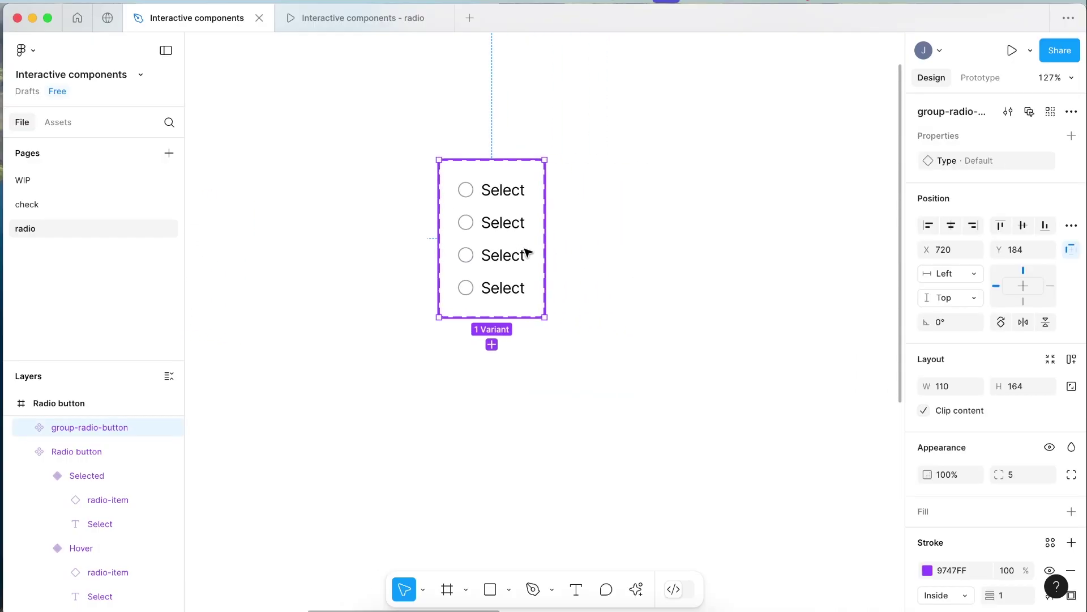
# - Add four more variants, Type2 through Type5, to the component set
pyautogui.moveTo(526, 250); pyautogui.dragTo(554, 194)
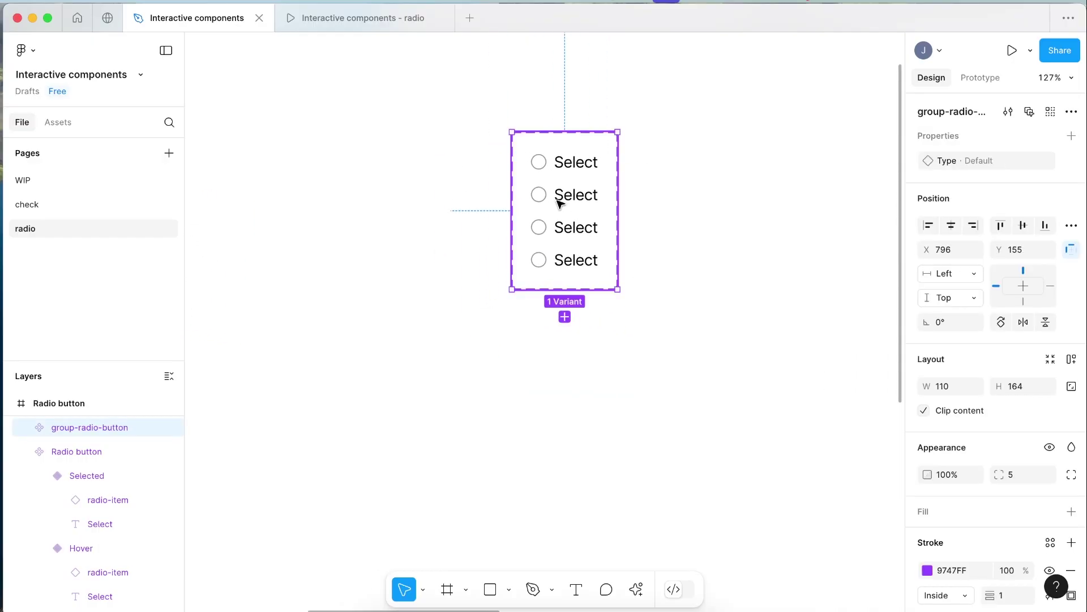
pyautogui.click(565, 317)
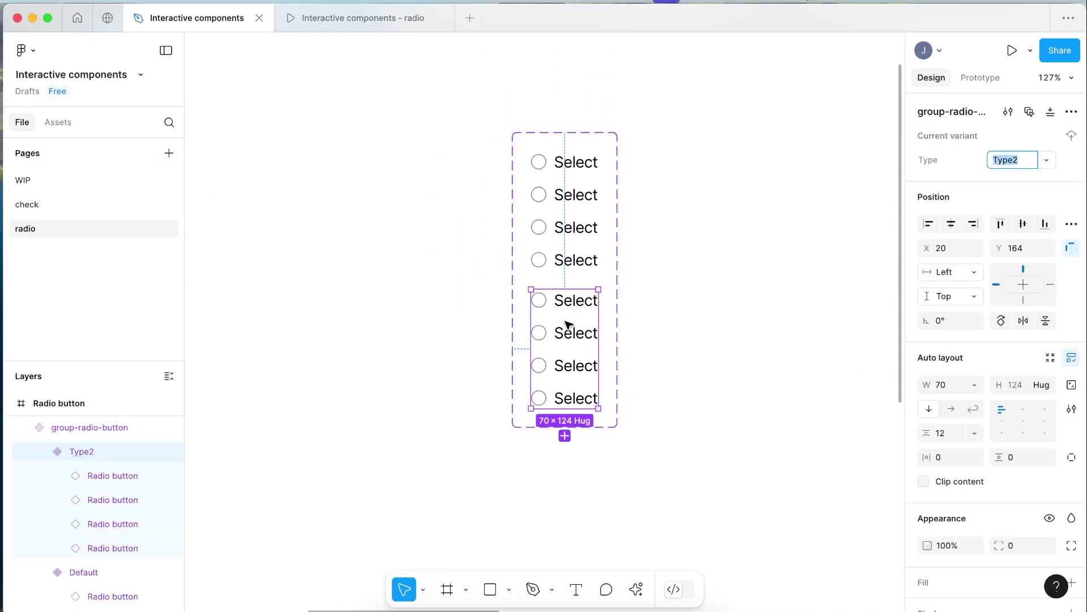
pyautogui.click(565, 436)
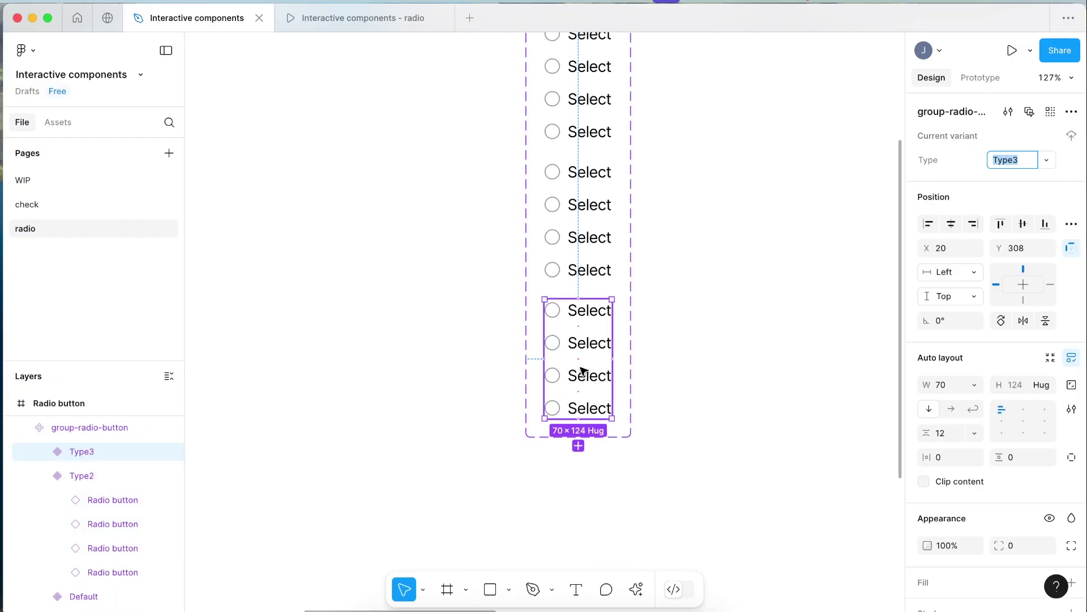
pyautogui.click(581, 426)
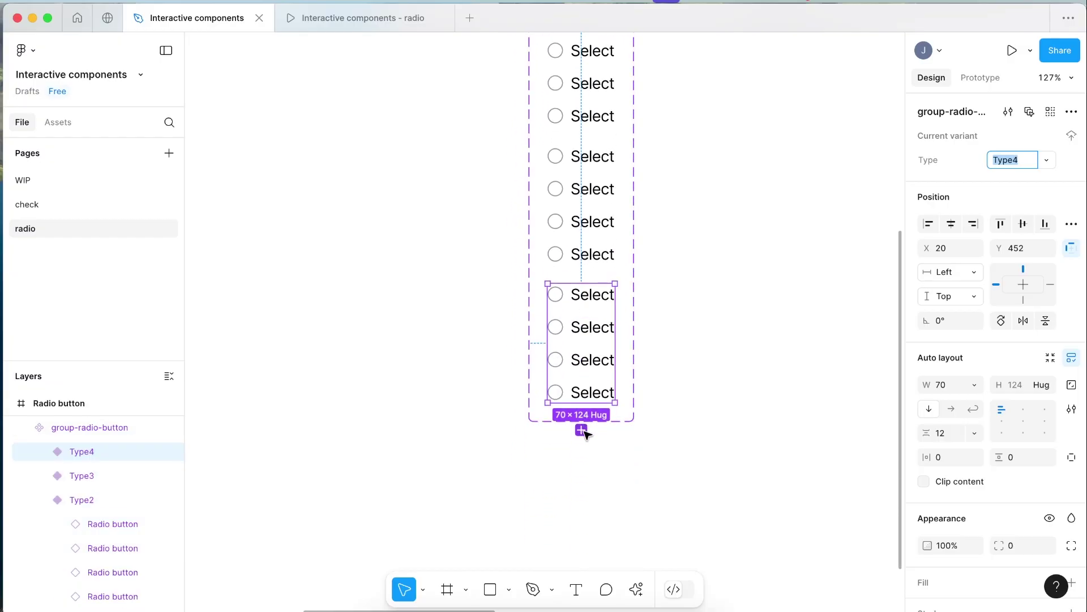
pyautogui.click(581, 431)
pyautogui.click(440, 356)
pyautogui.scroll(3, 473, 236)
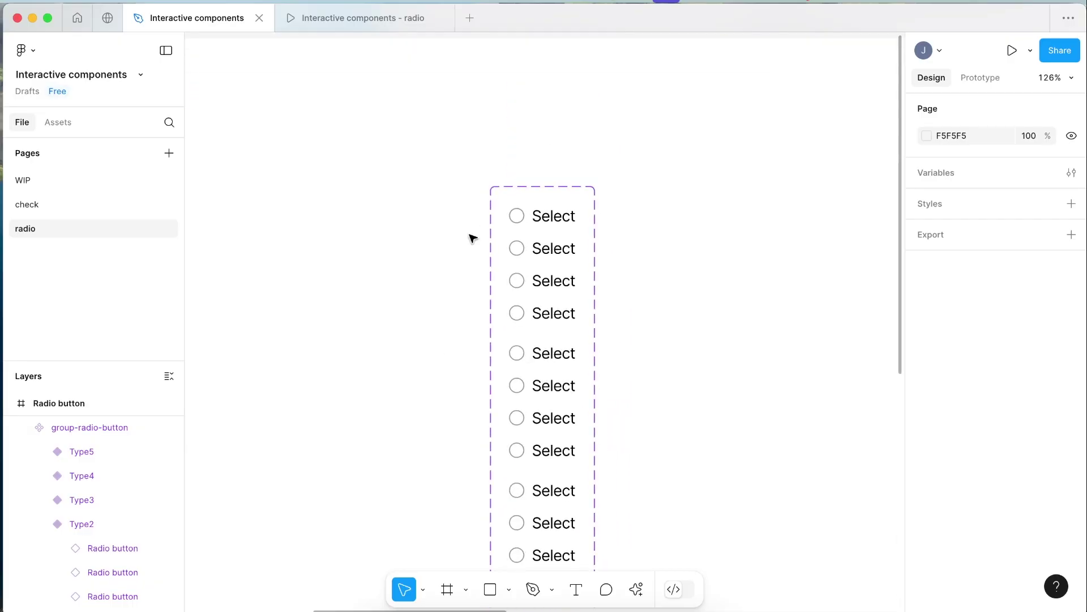
pyautogui.press('r')
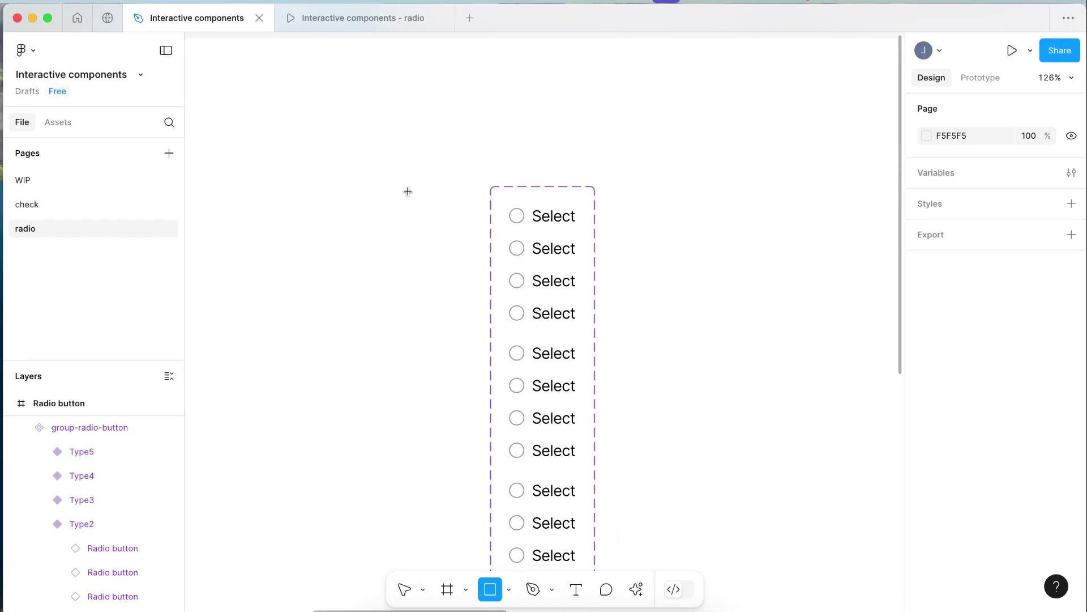
# - Draw a light grey EEEEEE box with a black outline behind the first variant row
pyautogui.moveTo(377, 165); pyautogui.dragTo(708, 324)
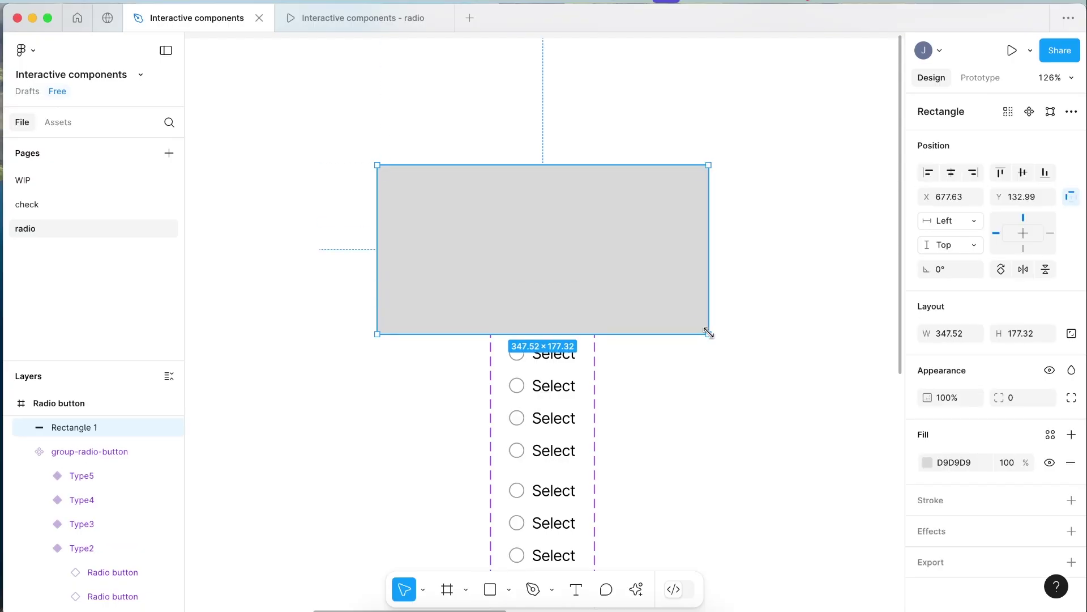
pyautogui.press('super+alt+bracketleft')
pyautogui.click(927, 459)
pyautogui.click(1072, 500)
pyautogui.press('Escape')
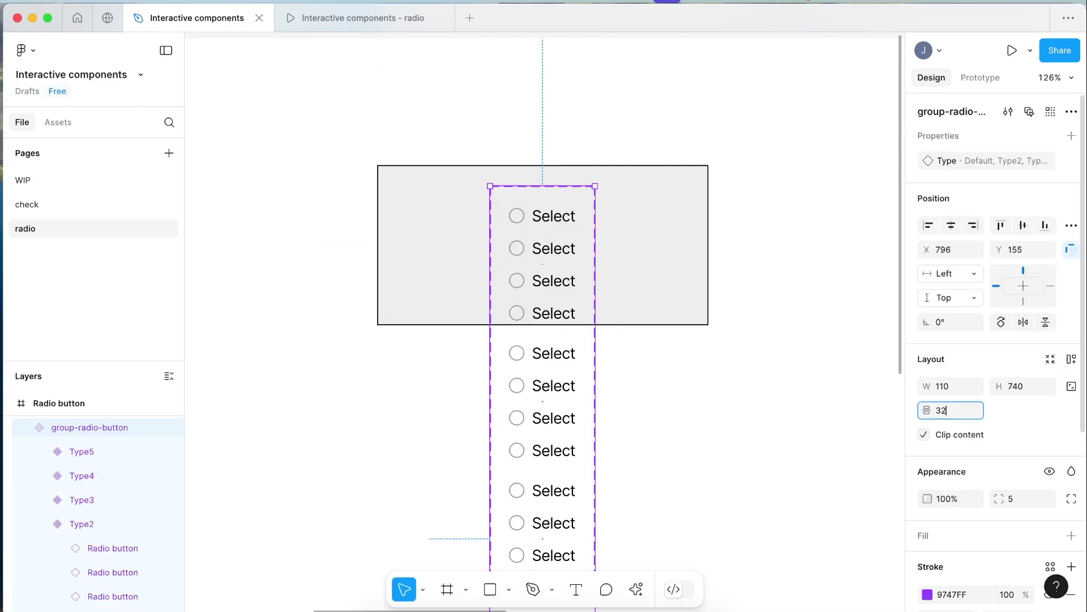
pyautogui.moveTo(437, 192); pyautogui.dragTo(446, 353)
# - Duplicate the grey box for the lower rows and label them 1st, 2nd and 3rd
pyautogui.scroll(-2, 459, 345)
pyautogui.scroll(-2, 470, 338)
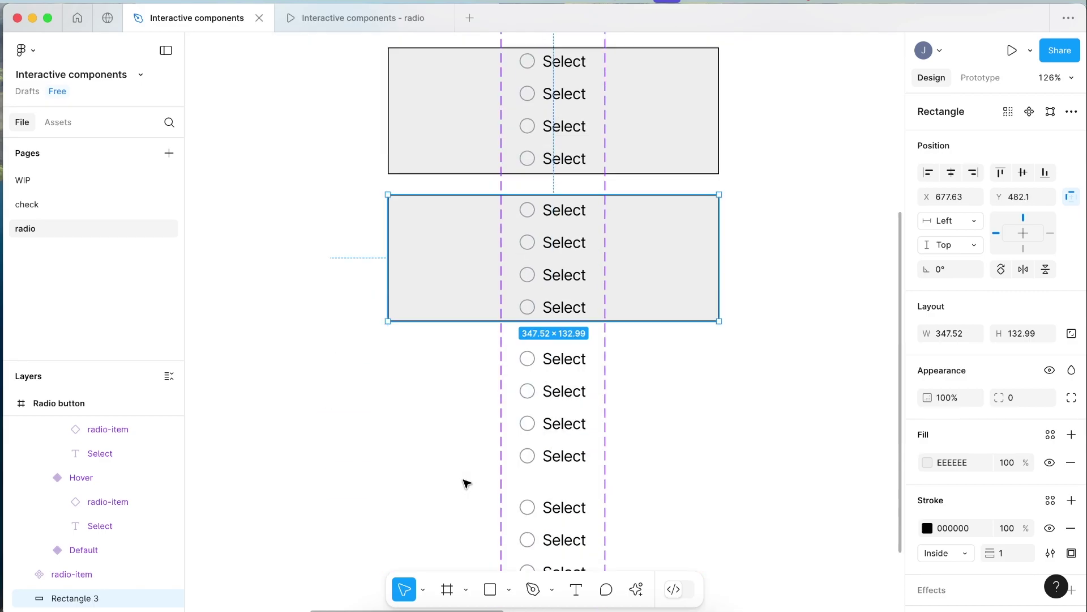
pyautogui.scroll(-3, 466, 483)
pyautogui.press('super+d')
pyautogui.press('super+d')
pyautogui.scroll(2, 490, 291)
pyautogui.press('super+v')
pyautogui.moveTo(488, 177); pyautogui.dragTo(418, 320)
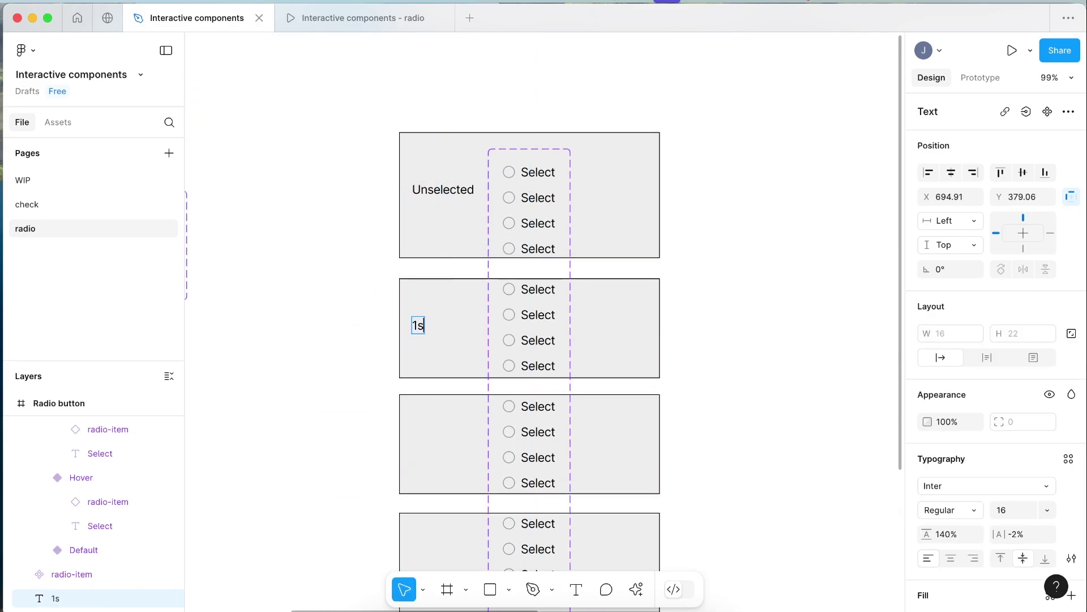
pyautogui.write('1st2nd3rd')
pyautogui.doubleClick(427, 414)
pyautogui.press('Escape')
pyautogui.press('Escape')
pyautogui.scroll(5, 401, 189)
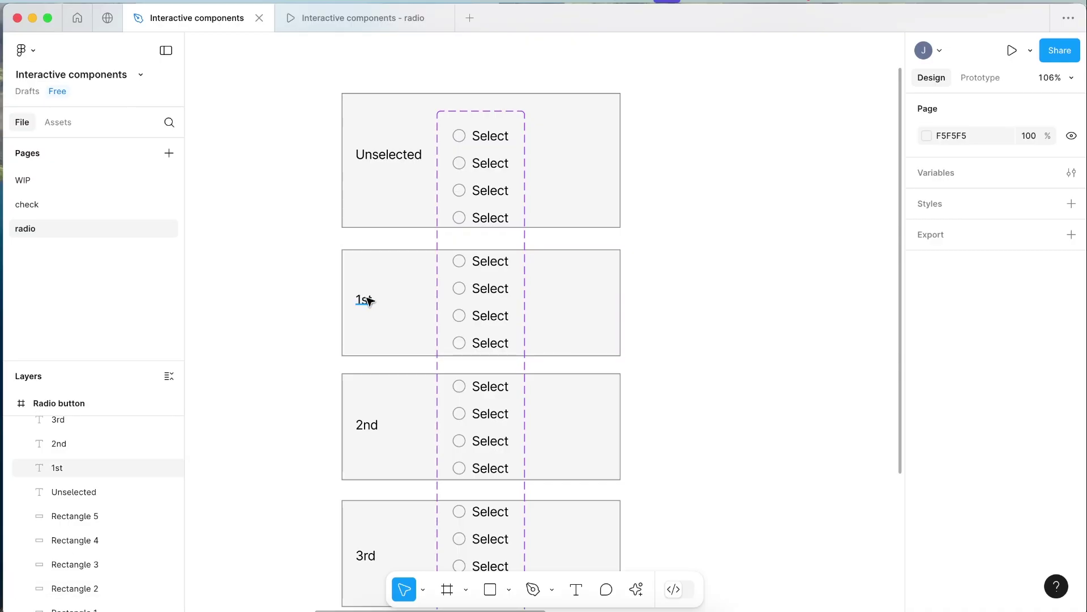
# - Set the first variant's first radio to Selected and name its Type value '1st'
pyautogui.click(481, 263)
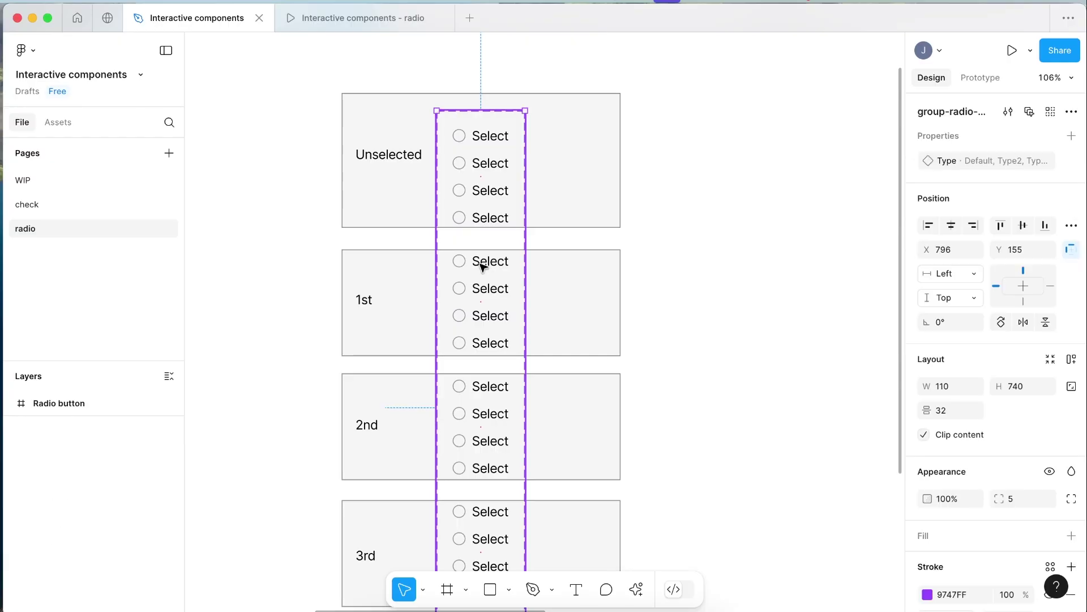
pyautogui.click(481, 263)
pyautogui.click(1025, 153)
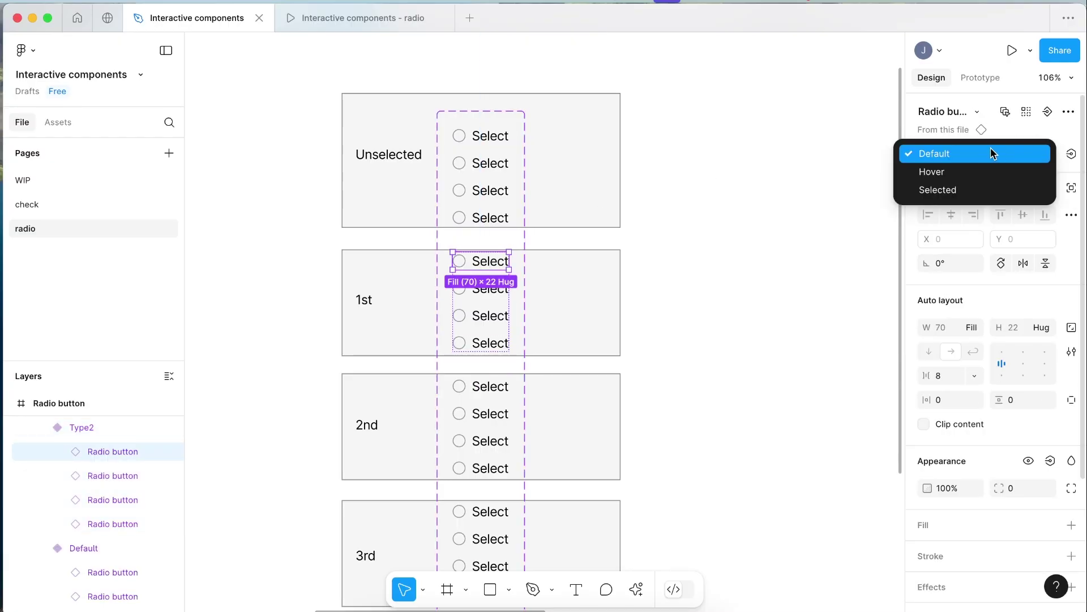
pyautogui.click(945, 191)
pyautogui.press('Escape')
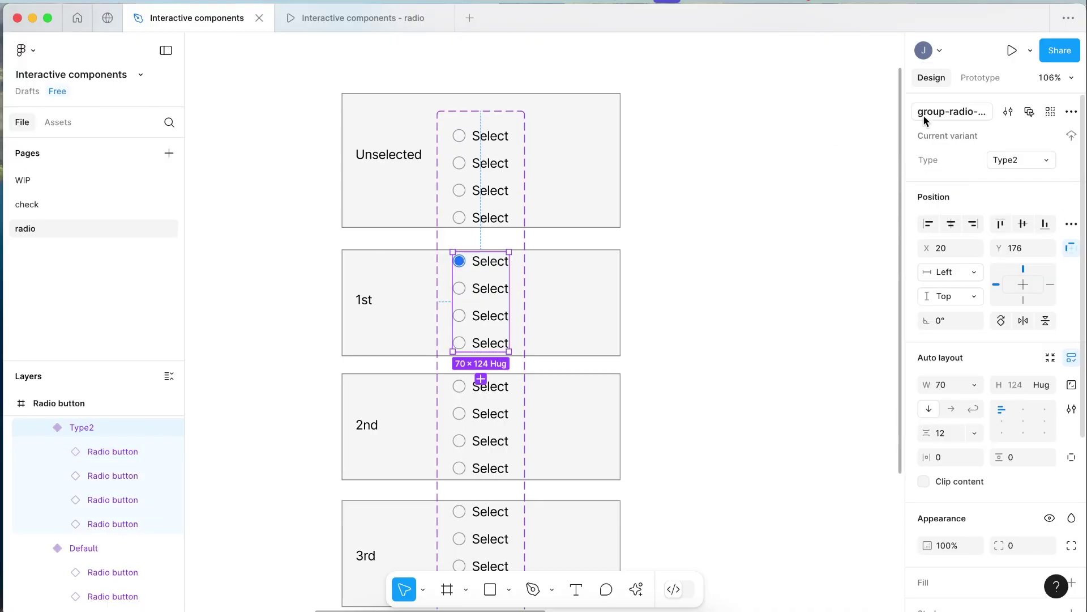
pyautogui.click(1005, 158)
pyautogui.write('1st')
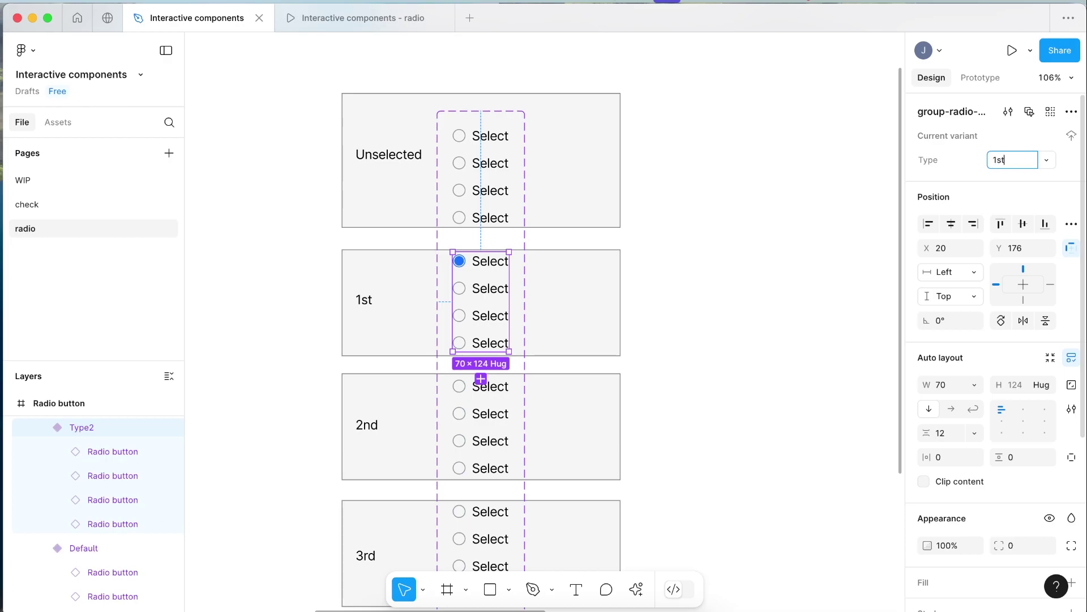
pyautogui.press('Return')
pyautogui.scroll(-5, 673, 339)
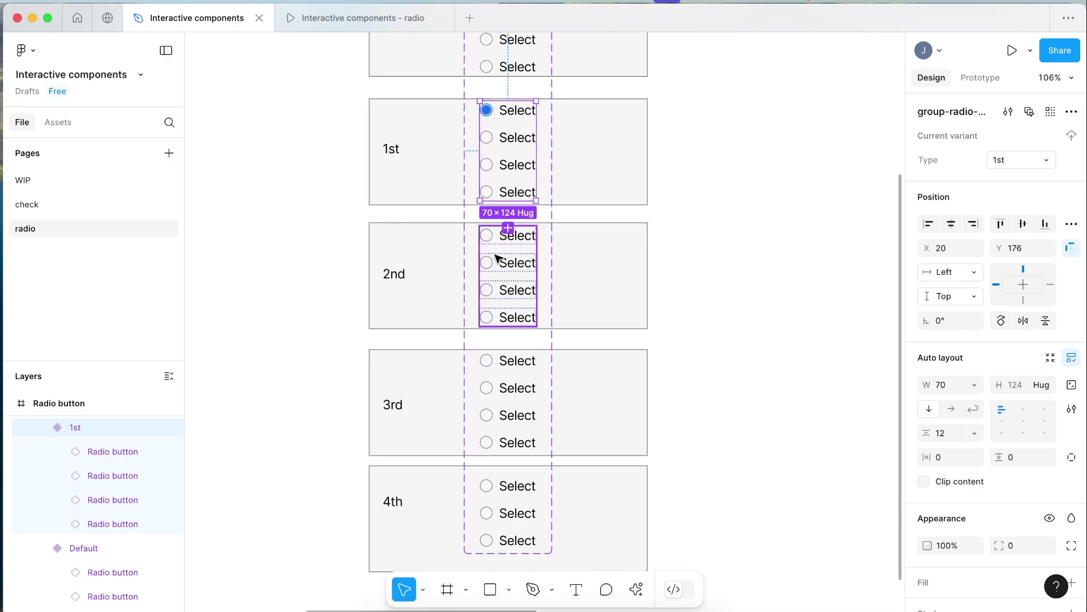
# - Name the second variant's Type '2nd' and set its second radio to Selected
pyautogui.click(496, 258)
pyautogui.click(1017, 158)
pyautogui.write('2nd')
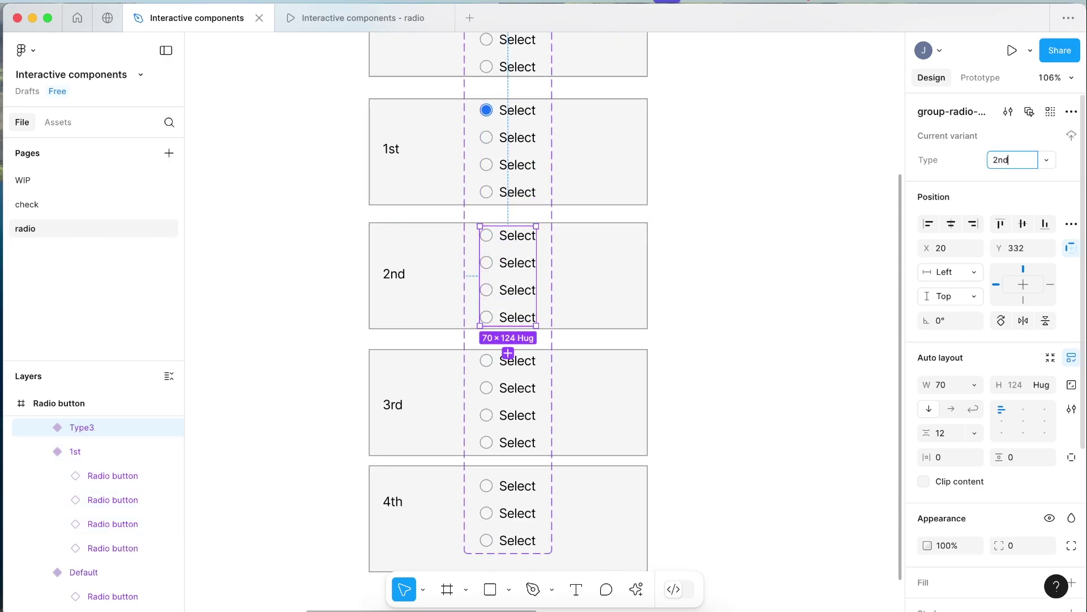
pyautogui.press('Return')
pyautogui.doubleClick(518, 269)
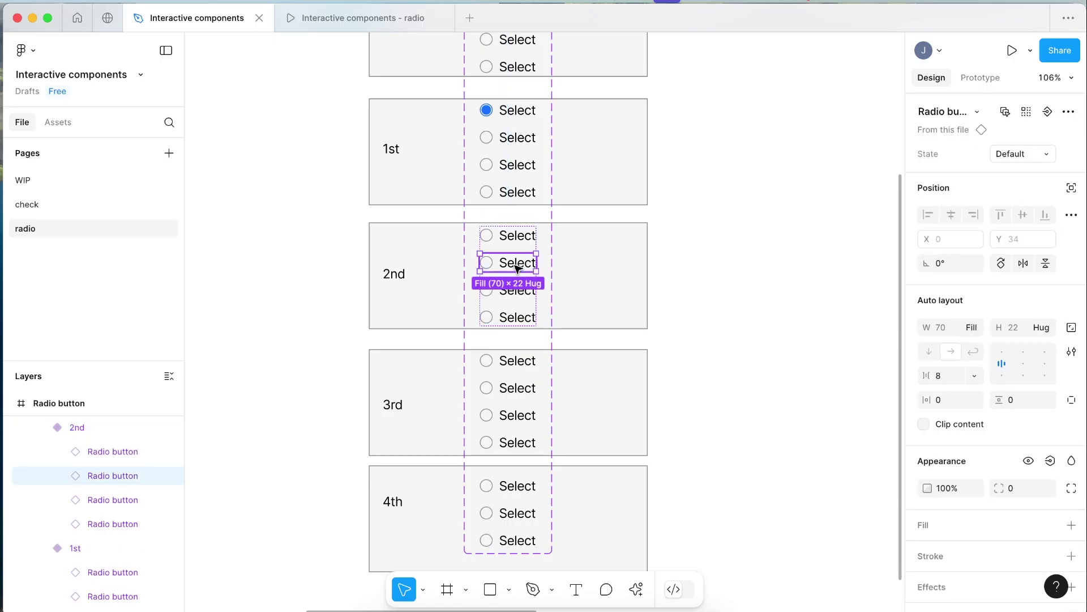
pyautogui.click(1018, 153)
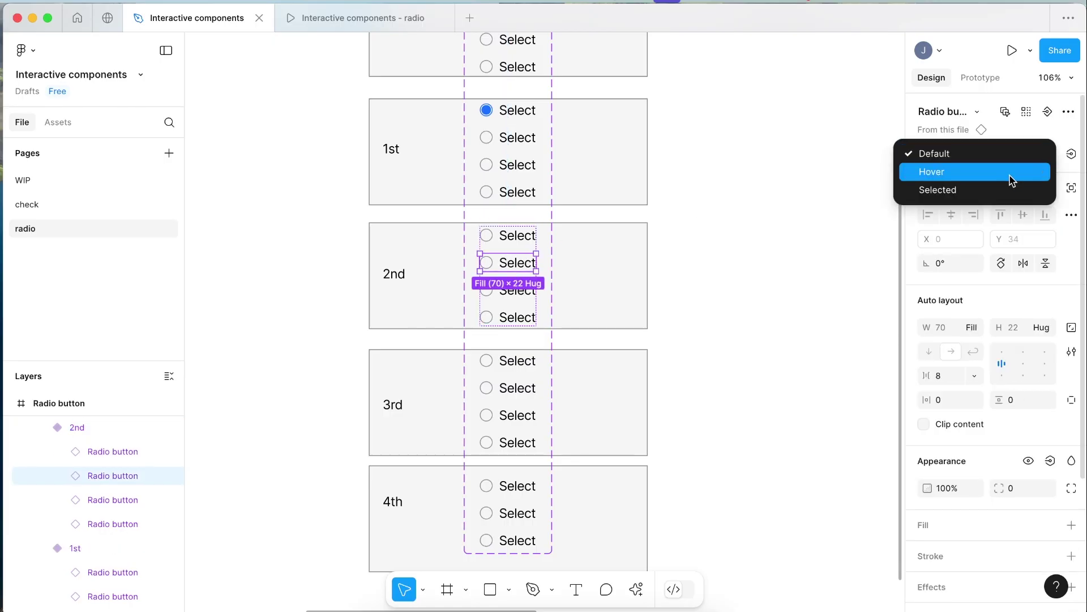
pyautogui.click(1003, 189)
# - Name the third variant's Type '3rd' and set its third radio to Selected
pyautogui.click(513, 445)
pyautogui.click(1013, 160)
pyautogui.write('3')
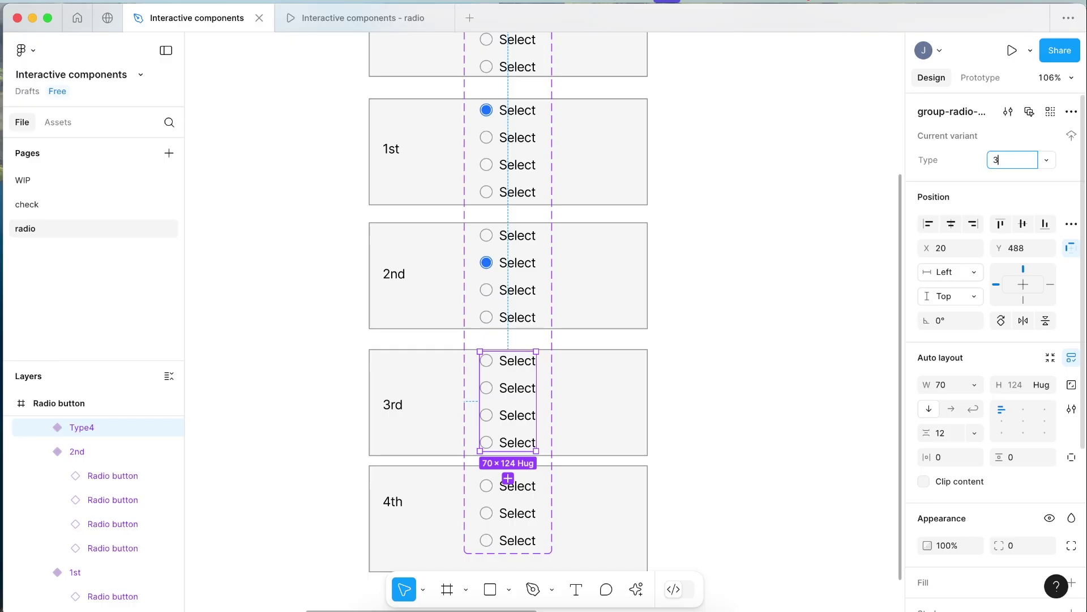
pyautogui.write('rd')
pyautogui.press('Return')
pyautogui.doubleClick(517, 415)
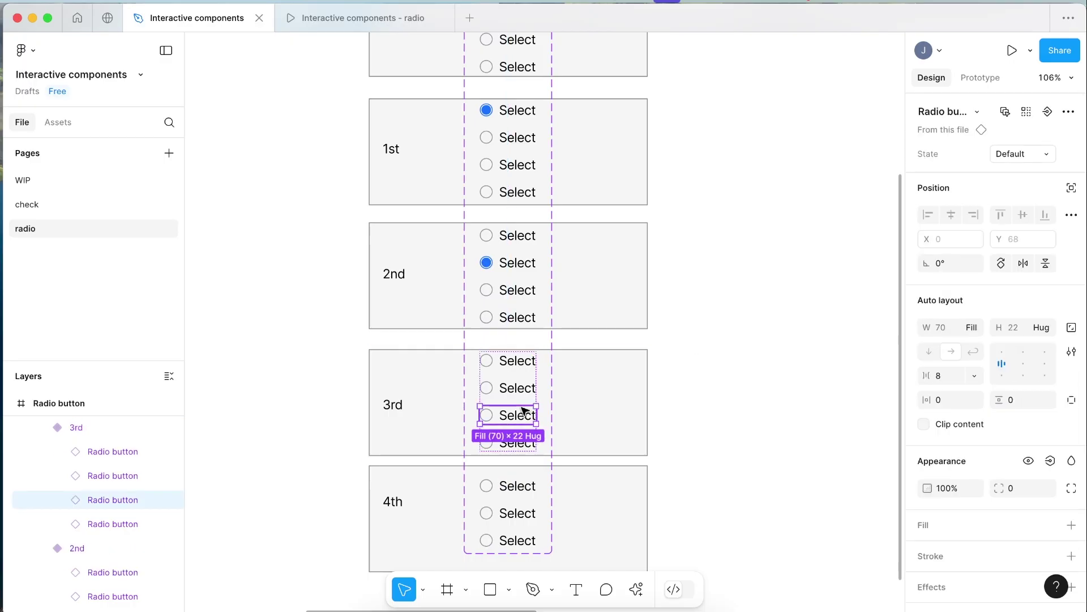
pyautogui.click(1011, 152)
pyautogui.click(995, 189)
# - Make the 4th background box taller and enlarge the component set to reveal the last variant
pyautogui.scroll(-3, 538, 397)
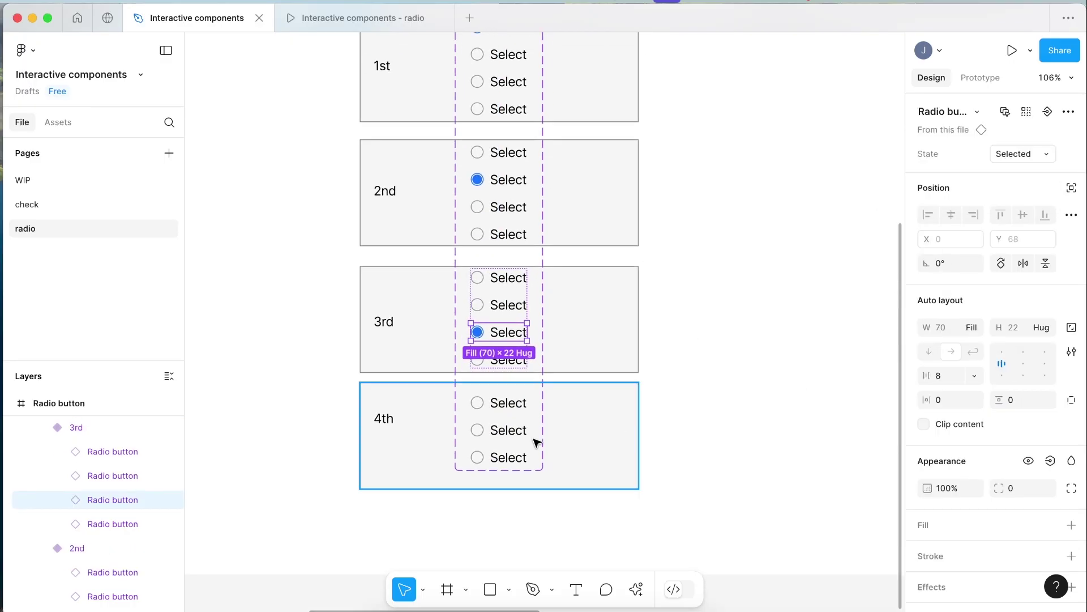
pyautogui.click(465, 461)
pyautogui.click(465, 462)
pyautogui.click(430, 483)
pyautogui.moveTo(430, 487); pyautogui.dragTo(431, 534)
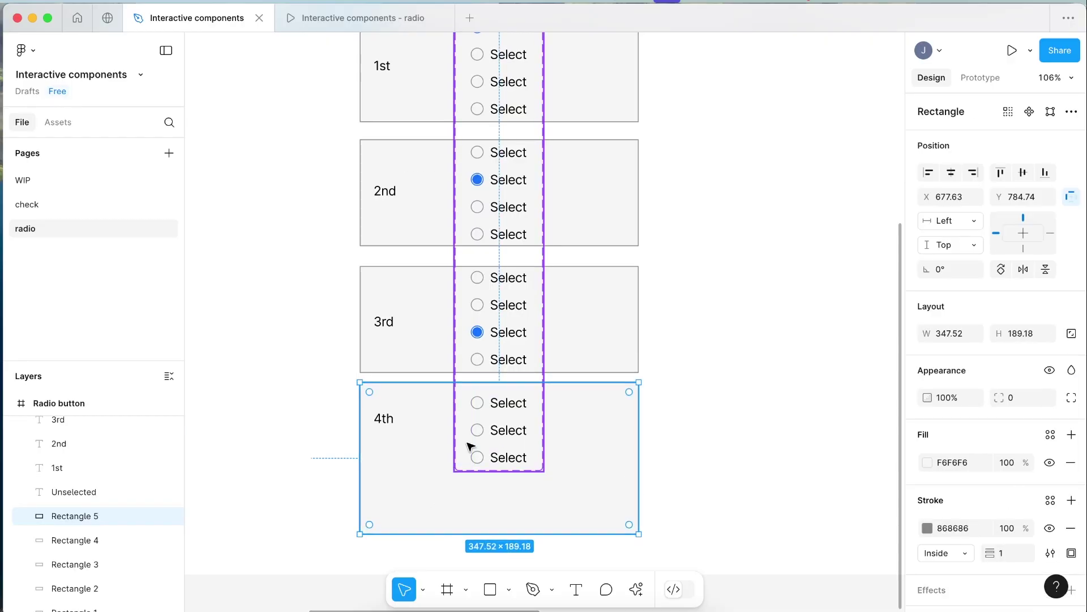
pyautogui.click(465, 470)
pyautogui.moveTo(465, 479); pyautogui.dragTo(459, 508)
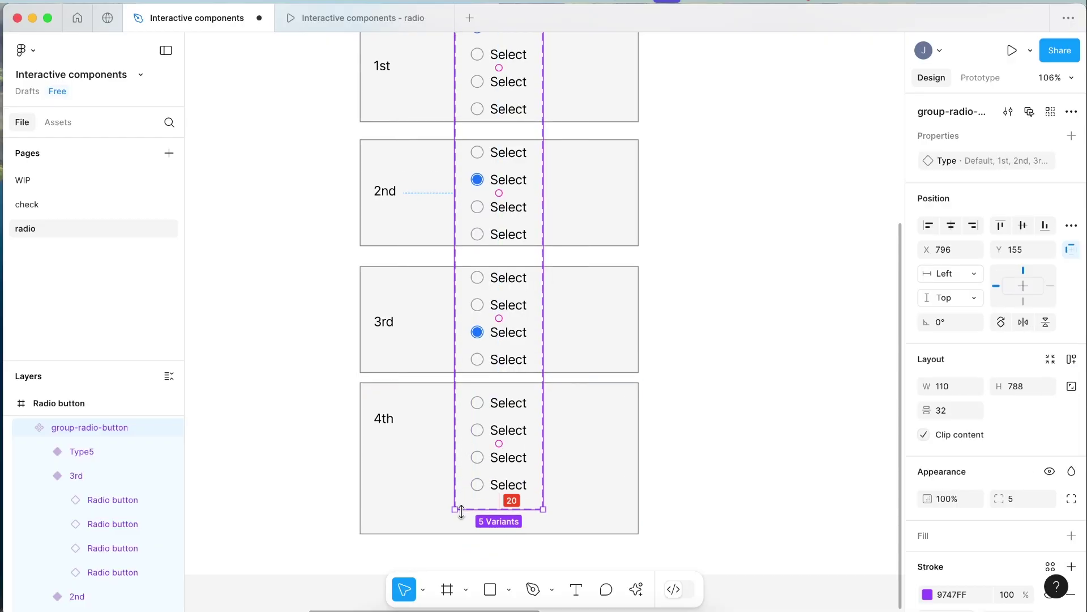
# - Name the last variant's Type '4th' and set its bottom radio to Selected
pyautogui.click(509, 395)
pyautogui.click(1018, 161)
pyautogui.write('4th')
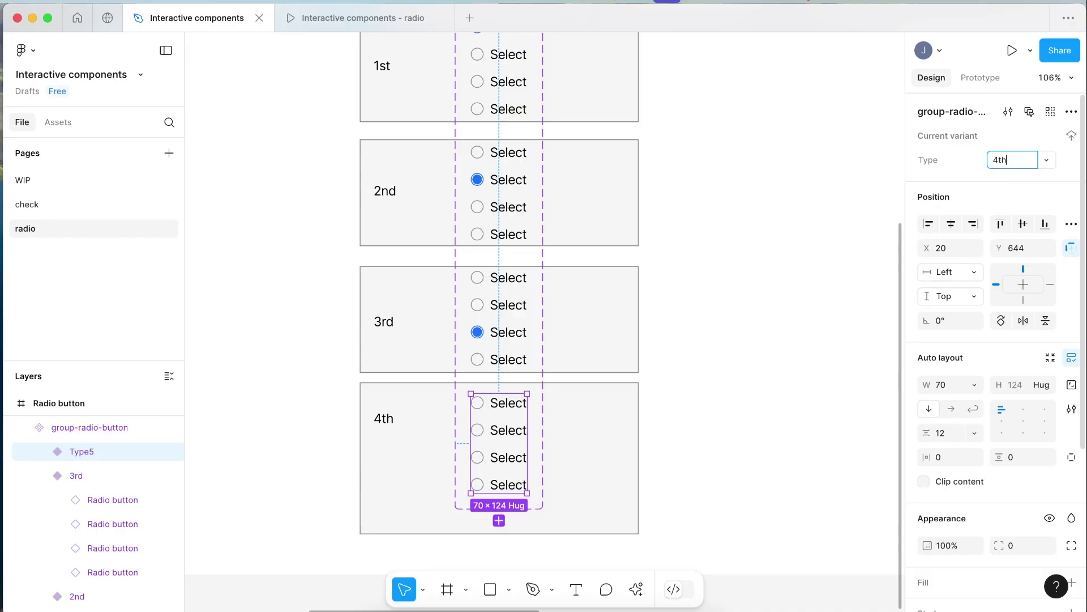
pyautogui.press('Return')
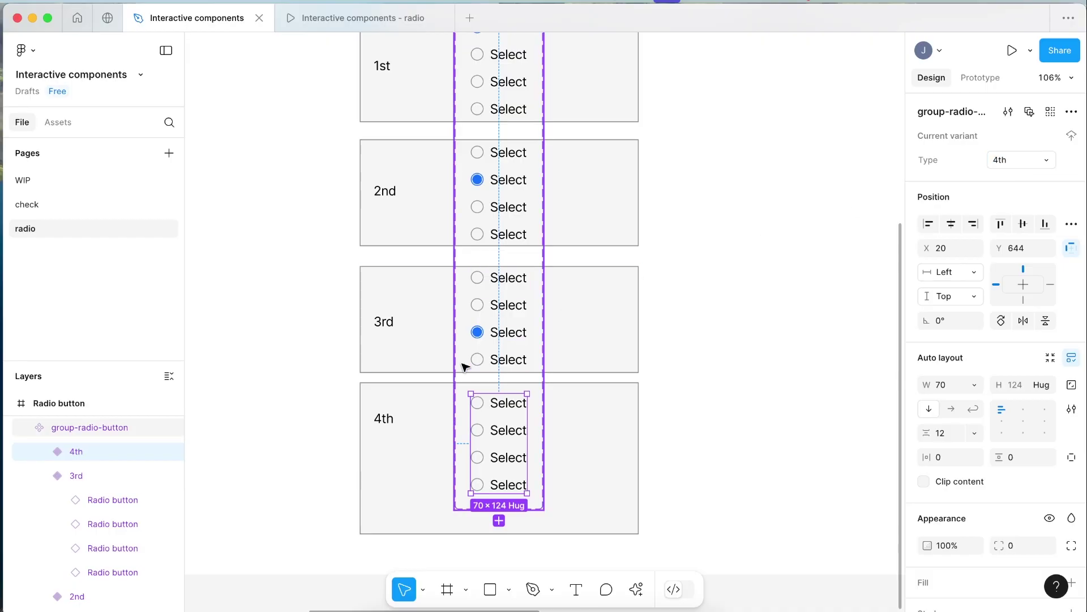
pyautogui.click(496, 486)
pyautogui.click(1013, 154)
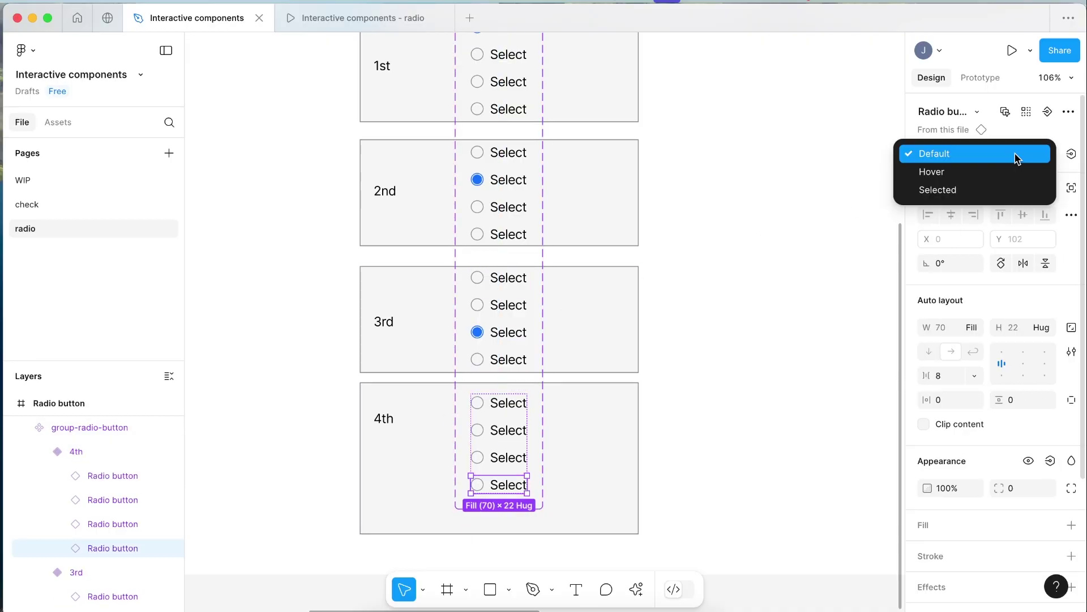
pyautogui.click(995, 188)
pyautogui.click(809, 357)
pyautogui.scroll(4, 809, 358)
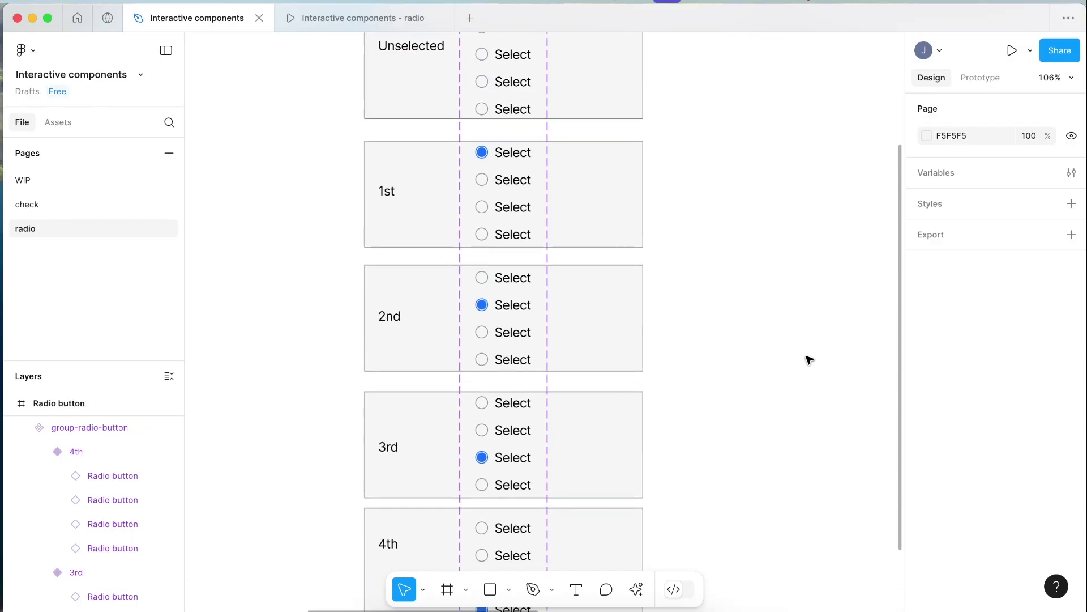
pyautogui.scroll(-5, 808, 359)
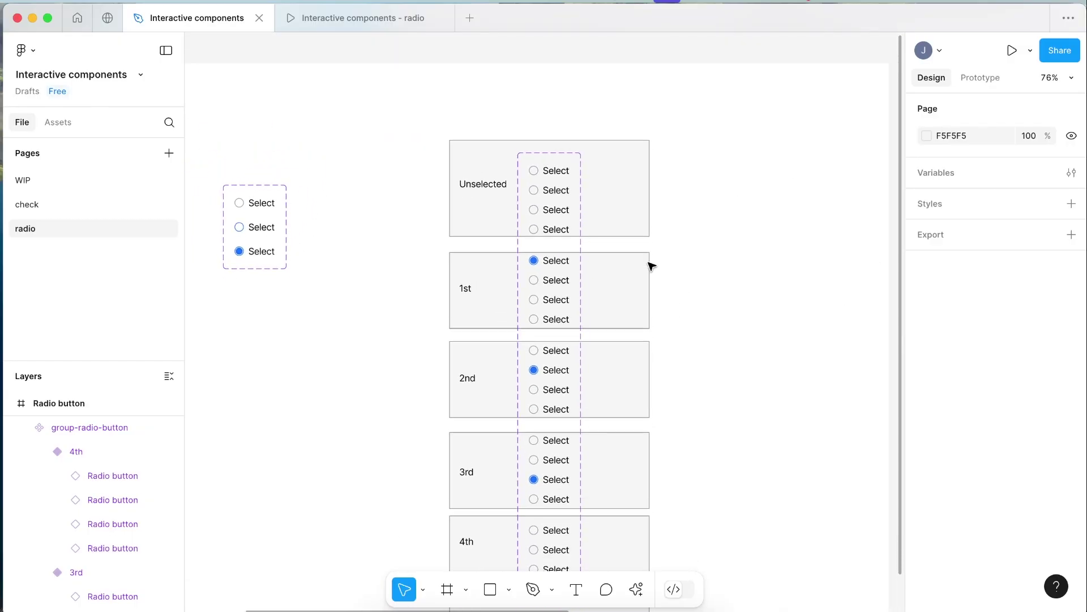
pyautogui.scroll(-1, 651, 266)
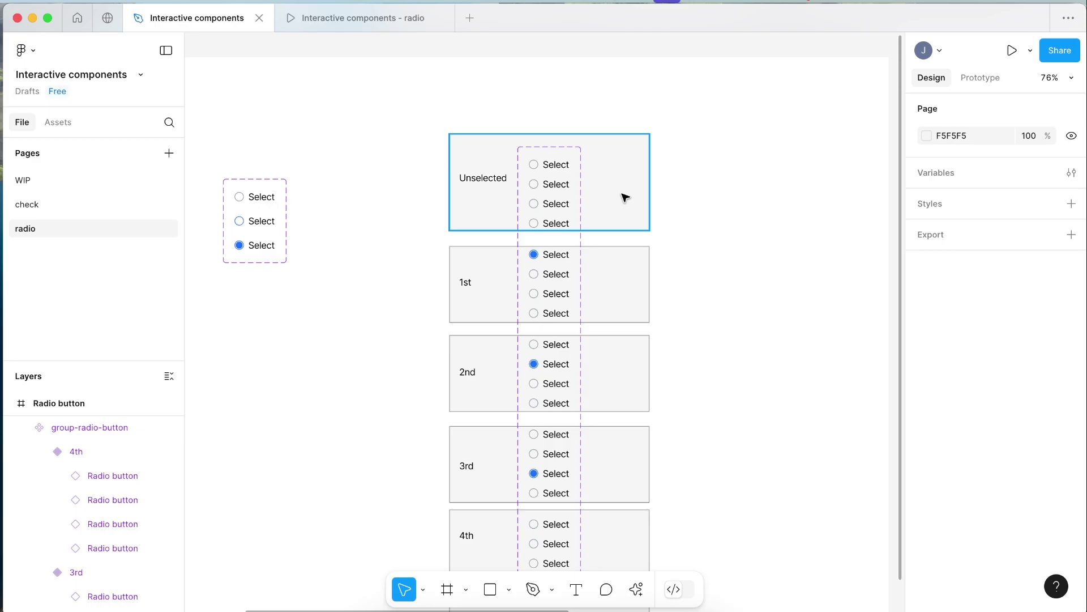
# - In Prototype mode, connect the first radio of Unselected, 2nd, 3rd and 4th to the 1st variant
pyautogui.click(980, 78)
pyautogui.scroll(5, 550, 165)
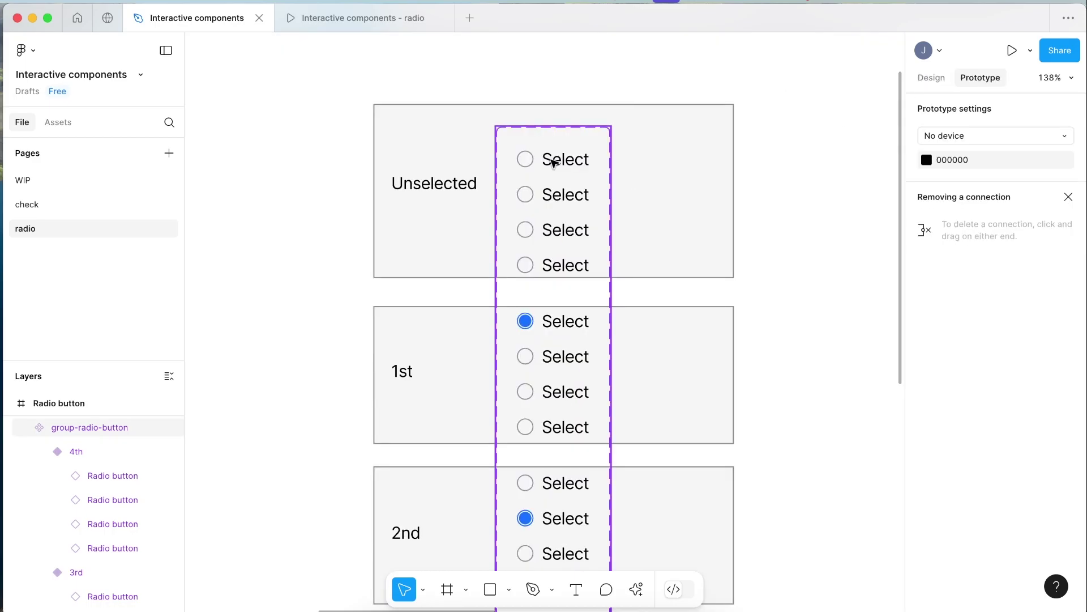
pyautogui.doubleClick(549, 166)
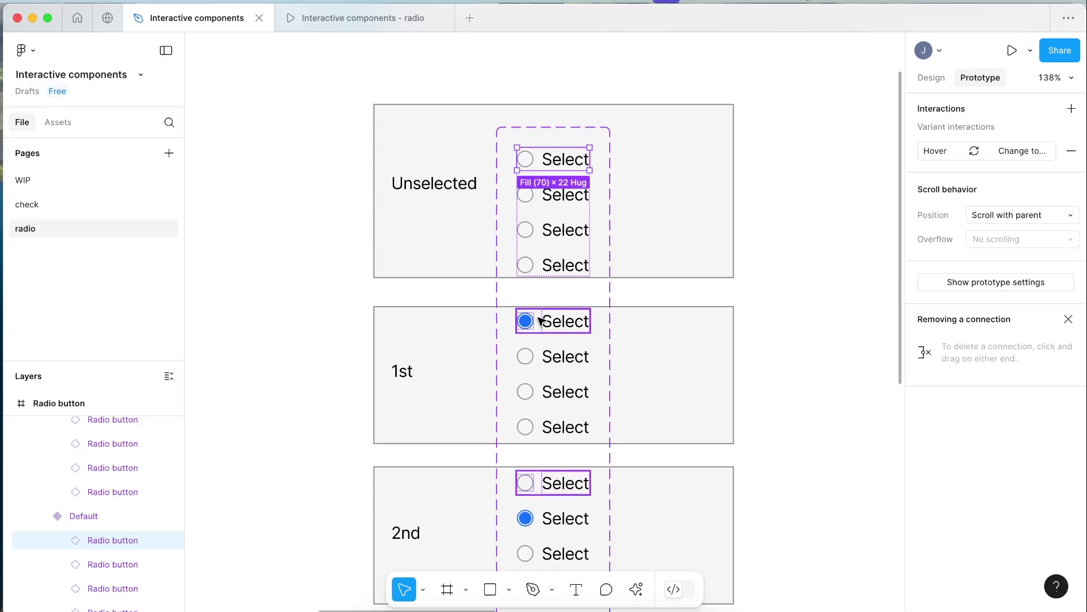
pyautogui.scroll(-5, 541, 321)
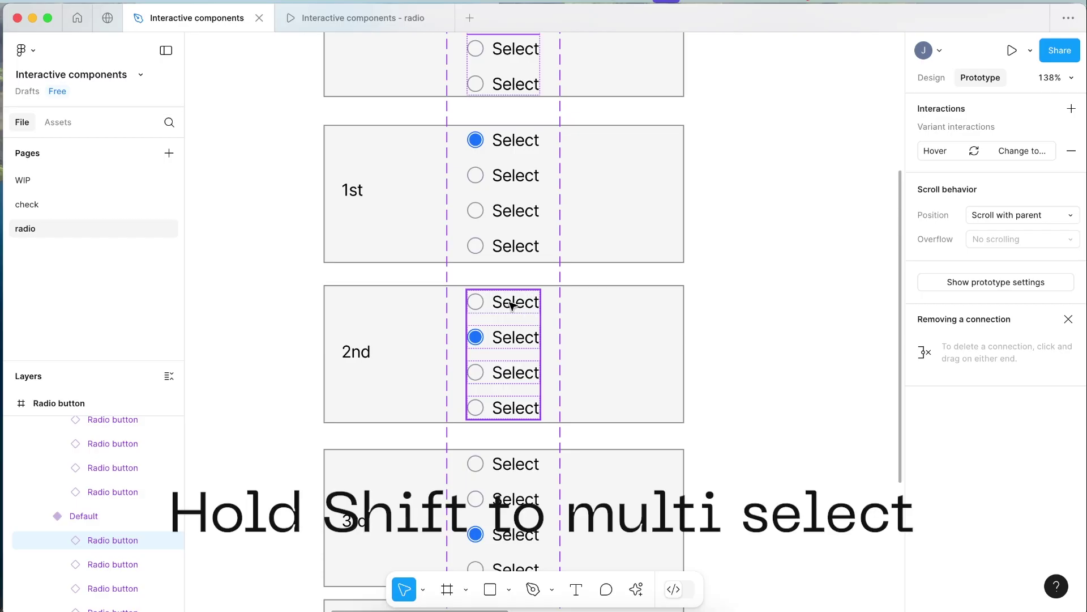
pyautogui.scroll(-5, 511, 306)
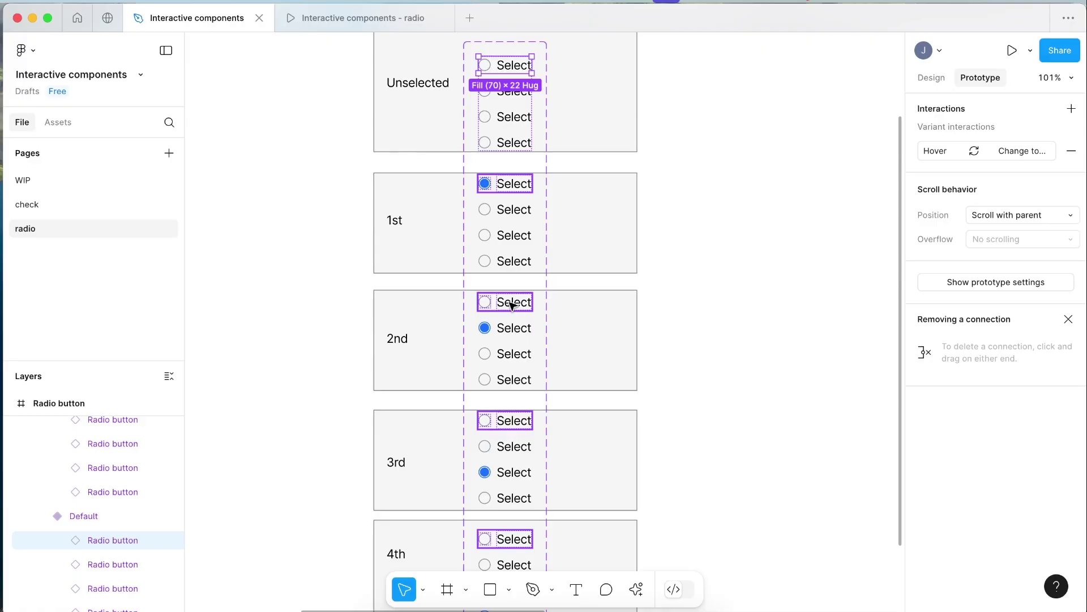
pyautogui.keyDown('shift'); pyautogui.click(511, 305); pyautogui.keyUp('shift')
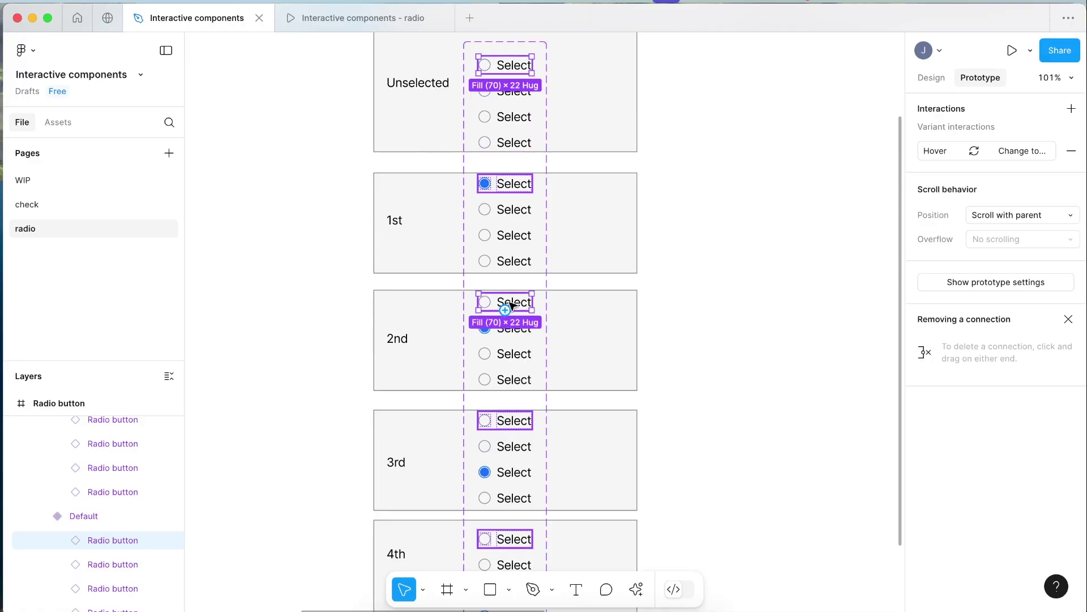
pyautogui.keyDown('shift'); pyautogui.click(512, 421); pyautogui.keyUp('shift')
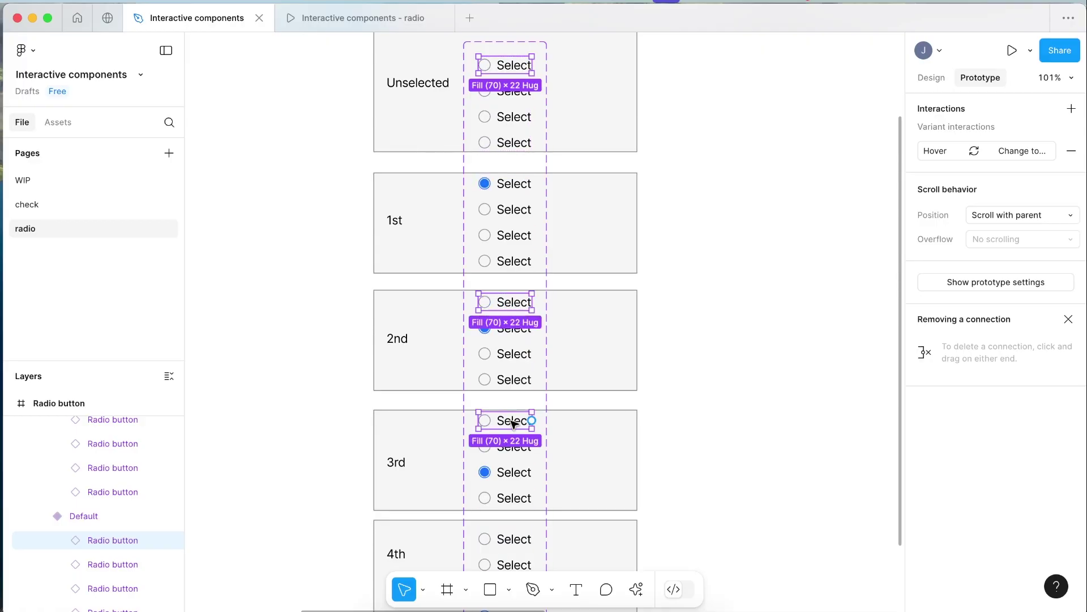
pyautogui.scroll(-5, 512, 420)
pyautogui.keyDown('shift'); pyautogui.click(537, 404); pyautogui.keyUp('shift')
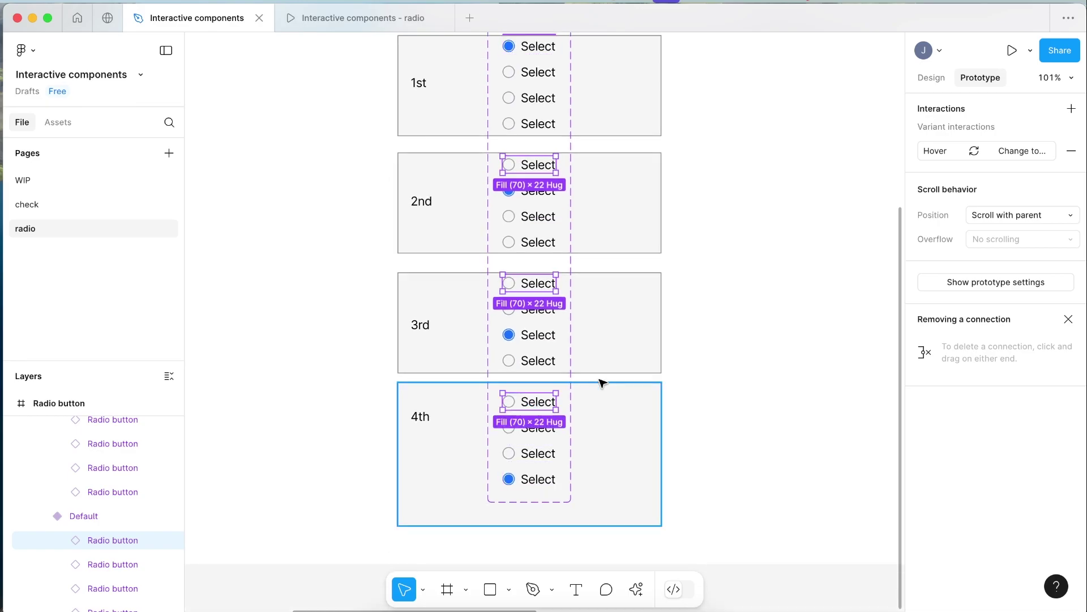
pyautogui.scroll(3, 602, 382)
pyautogui.hscroll(1, 602, 383)
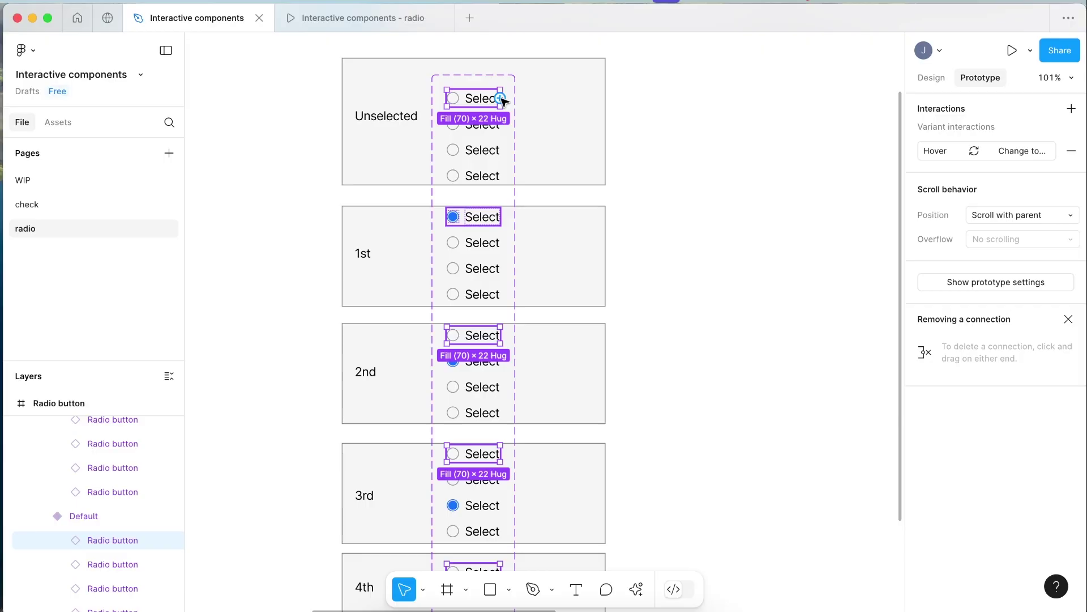
pyautogui.moveTo(501, 98); pyautogui.dragTo(473, 245)
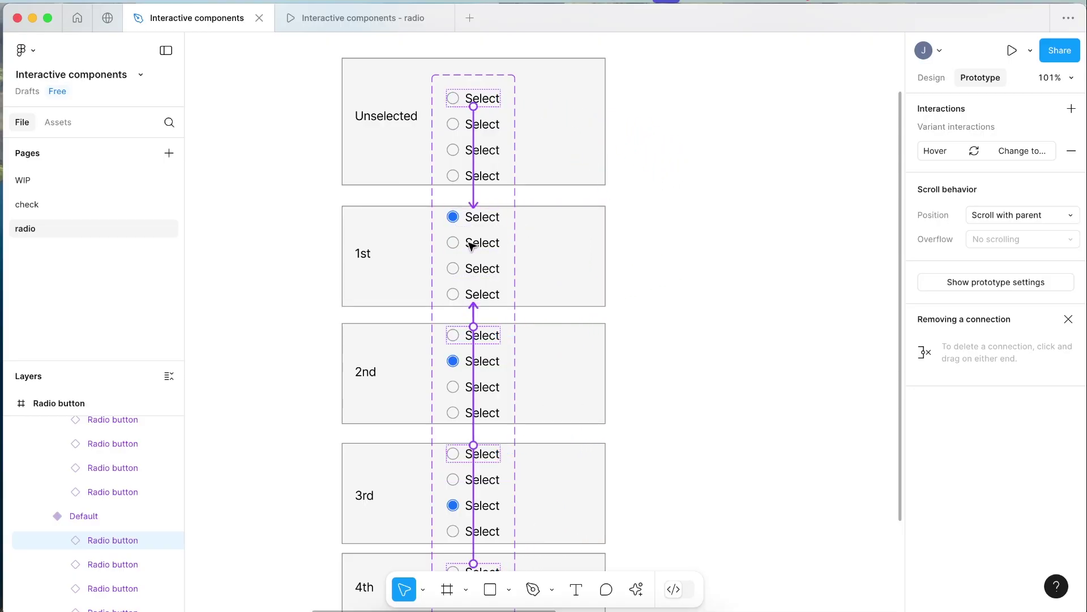
pyautogui.click(548, 245)
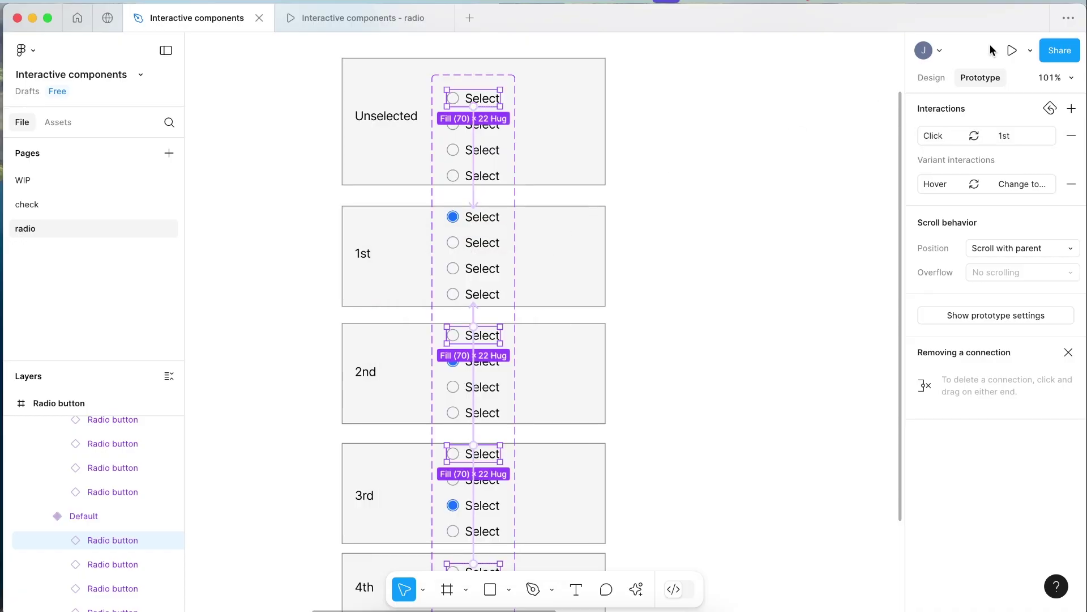
# - Drag a copy of the Unselected radio group into the form frame
pyautogui.click(931, 78)
pyautogui.click(454, 146)
pyautogui.click(604, 117)
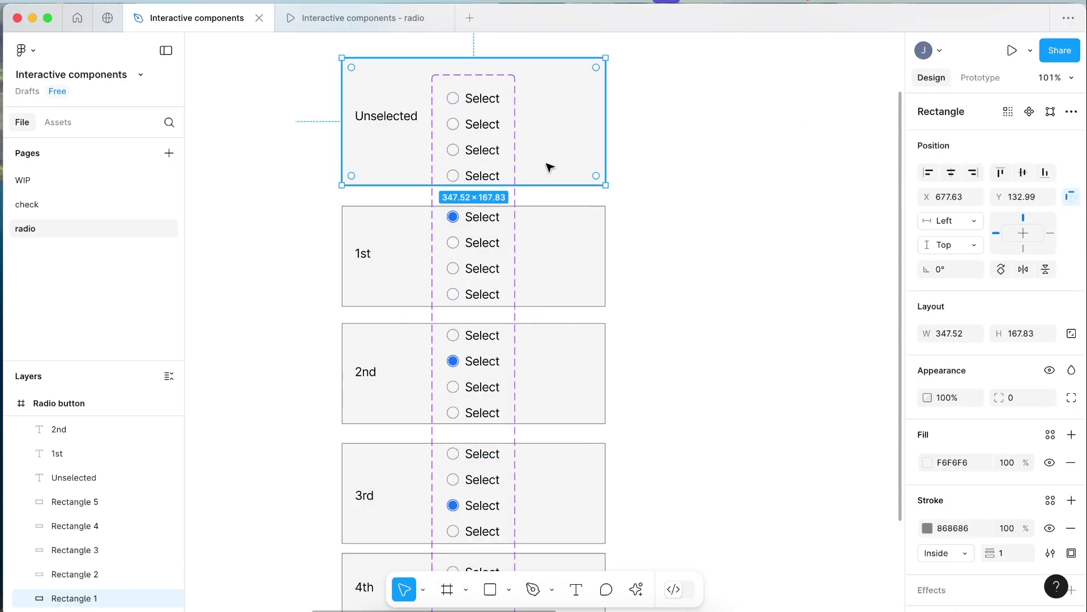
pyautogui.scroll(3, 468, 177)
pyautogui.click(432, 218)
pyautogui.scroll(2, 432, 266)
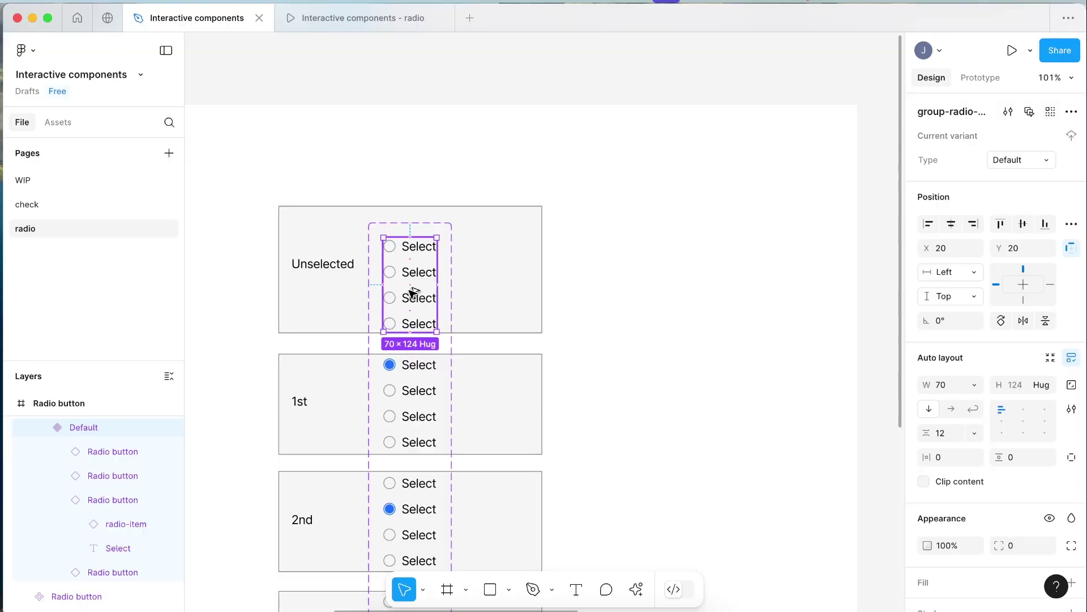
pyautogui.moveTo(410, 294); pyautogui.dragTo(604, 96)
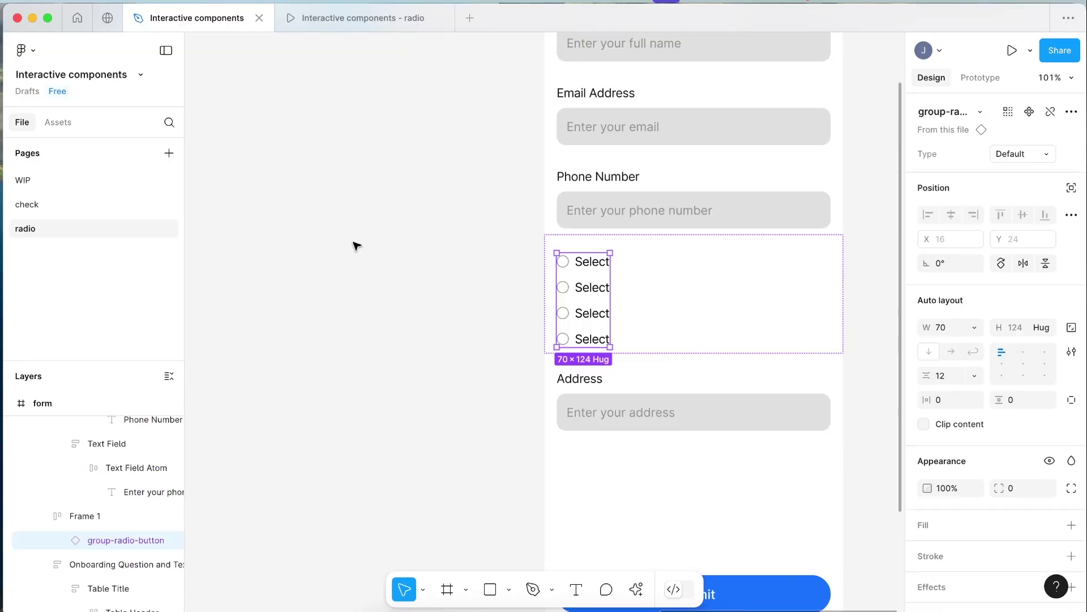
pyautogui.click(352, 243)
pyautogui.scroll(-2, 352, 243)
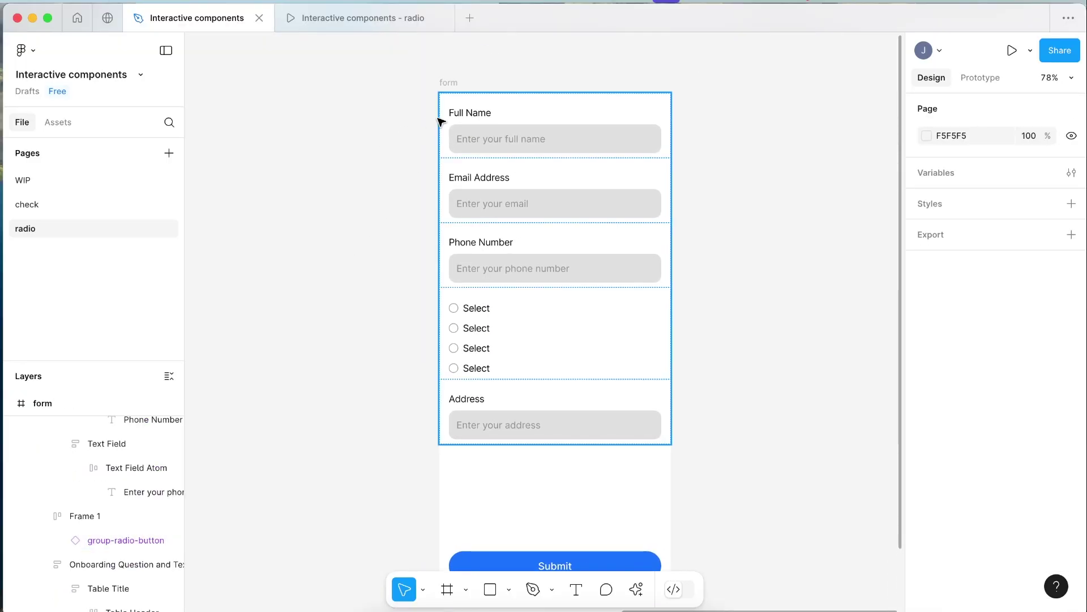
# - Preview the form frame as a prototype and check its first radio option
pyautogui.click(449, 81)
pyautogui.click(1012, 51)
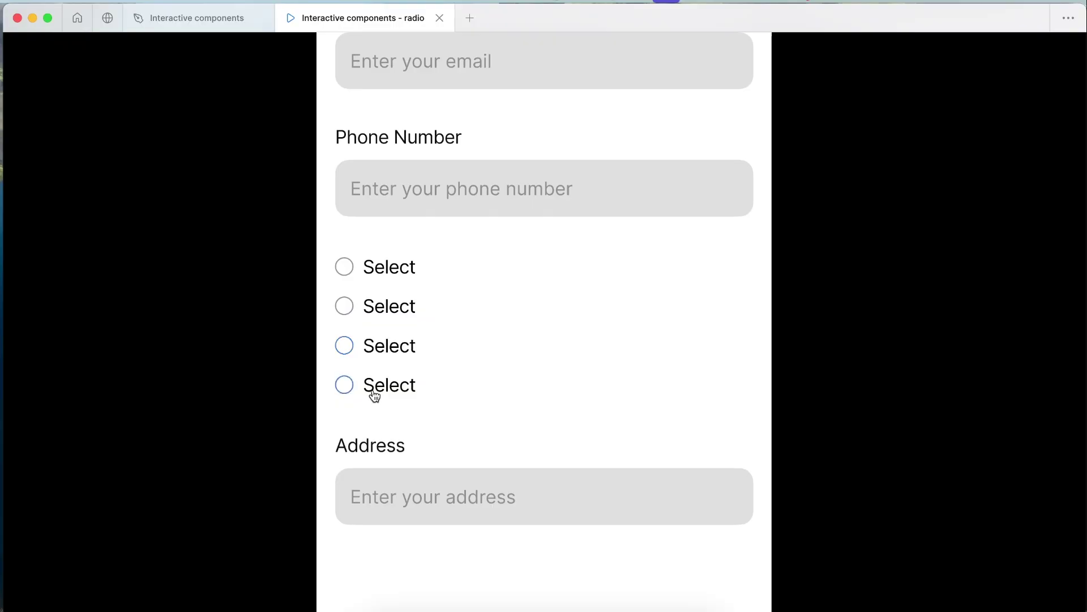
pyautogui.click(368, 269)
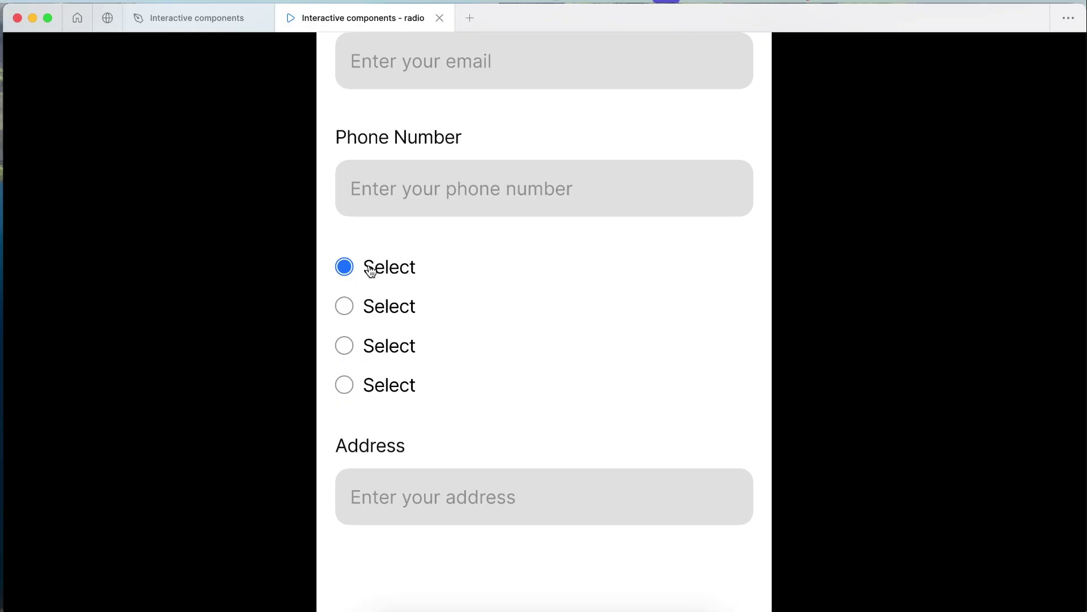
# - Connect the second radios in Unselected, 1st, 3rd and 4th to the 2nd variant
pyautogui.click(205, 11)
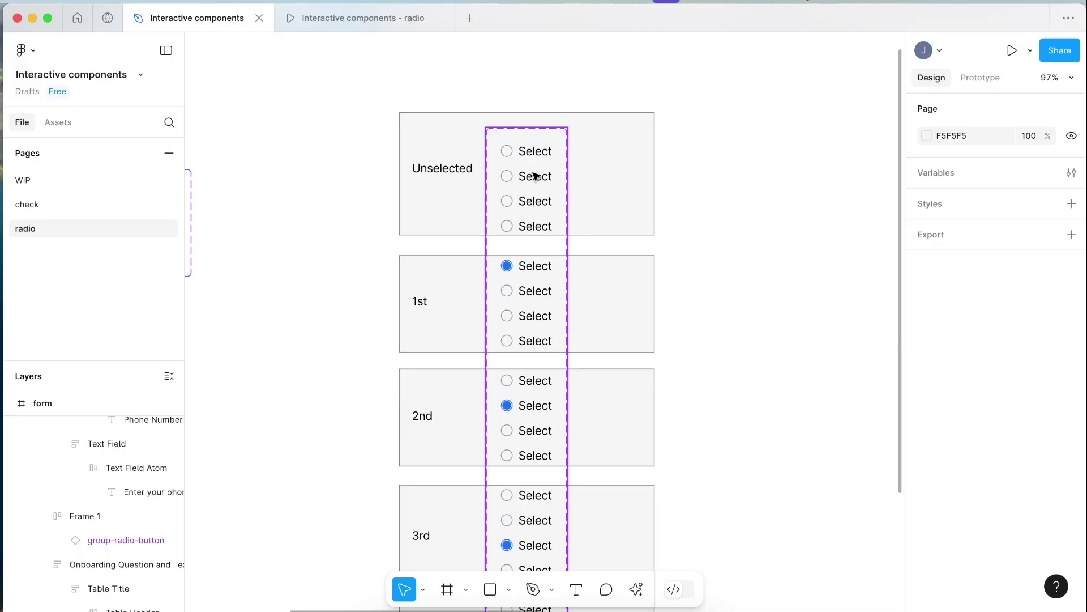
pyautogui.click(533, 176)
pyautogui.click(534, 177)
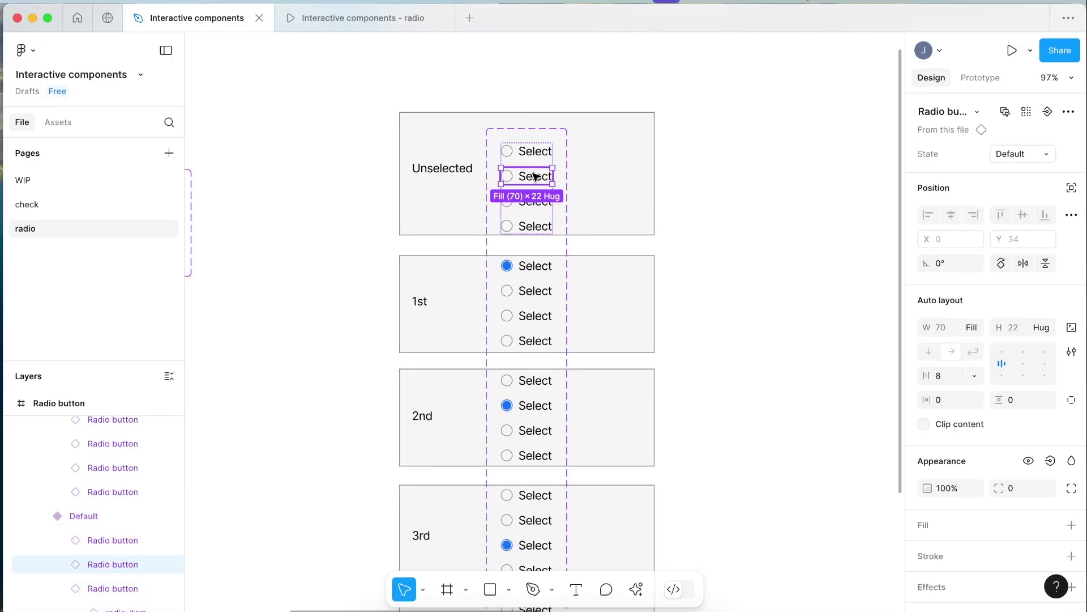
pyautogui.keyDown('shift'); pyautogui.click(538, 294); pyautogui.keyUp('shift')
pyautogui.scroll(-2, 539, 295)
pyautogui.scroll(-2, 538, 295)
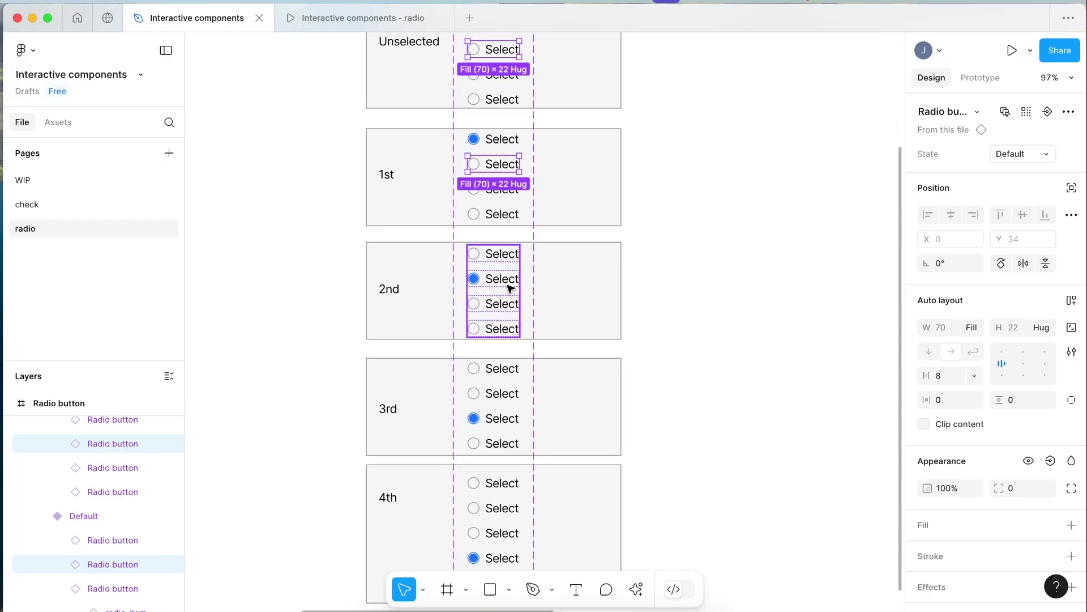
pyautogui.keyDown('shift'); pyautogui.click(502, 393); pyautogui.keyUp('shift')
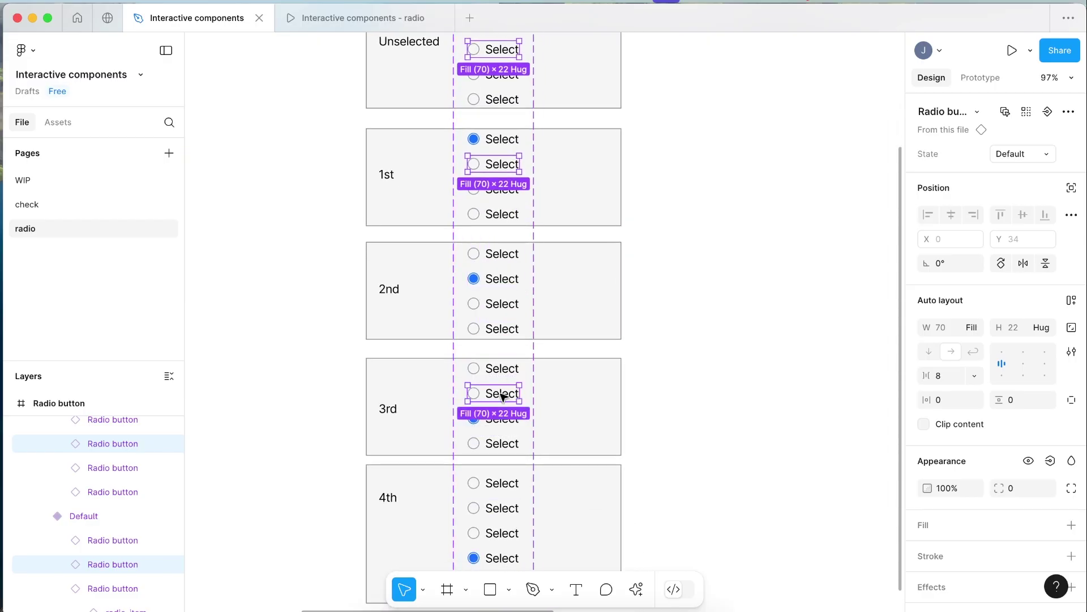
pyautogui.scroll(-2, 503, 397)
pyautogui.keyDown('shift'); pyautogui.click(504, 420); pyautogui.keyUp('shift')
pyautogui.click(980, 78)
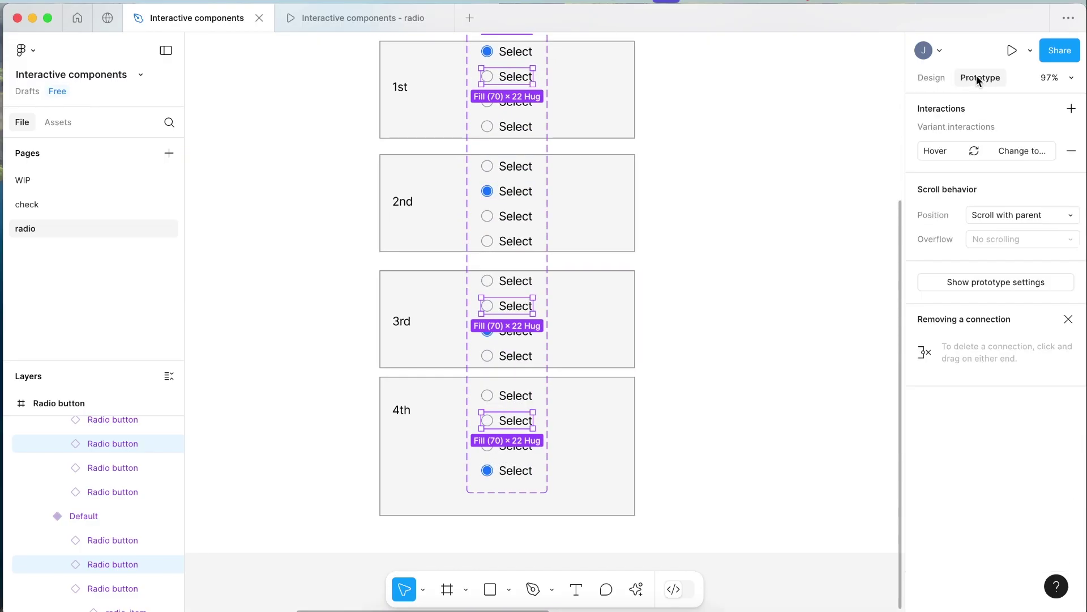
pyautogui.moveTo(535, 420); pyautogui.dragTo(516, 236)
# - Connect the third radios in the other variants, including 1st, 2nd and 4th, to the 3rd variant
pyautogui.scroll(5, 543, 198)
pyautogui.click(513, 242)
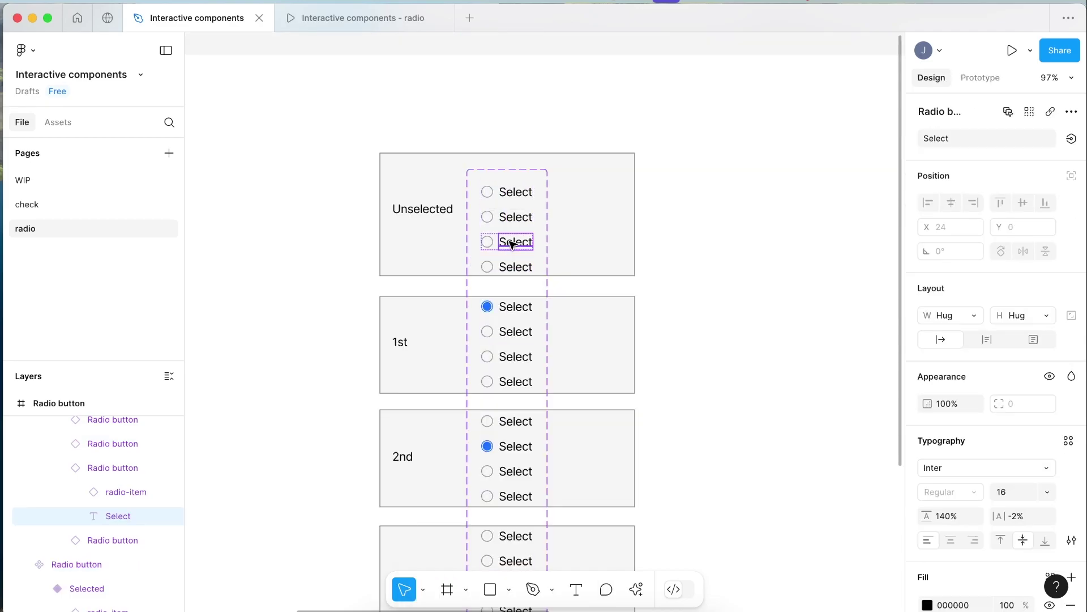
pyautogui.press('Escape')
pyautogui.keyDown('shift'); pyautogui.click(517, 356); pyautogui.keyUp('shift')
pyautogui.scroll(-2, 517, 356)
pyautogui.keyDown('shift'); pyautogui.click(517, 408); pyautogui.keyUp('shift')
pyautogui.scroll(-5, 517, 408)
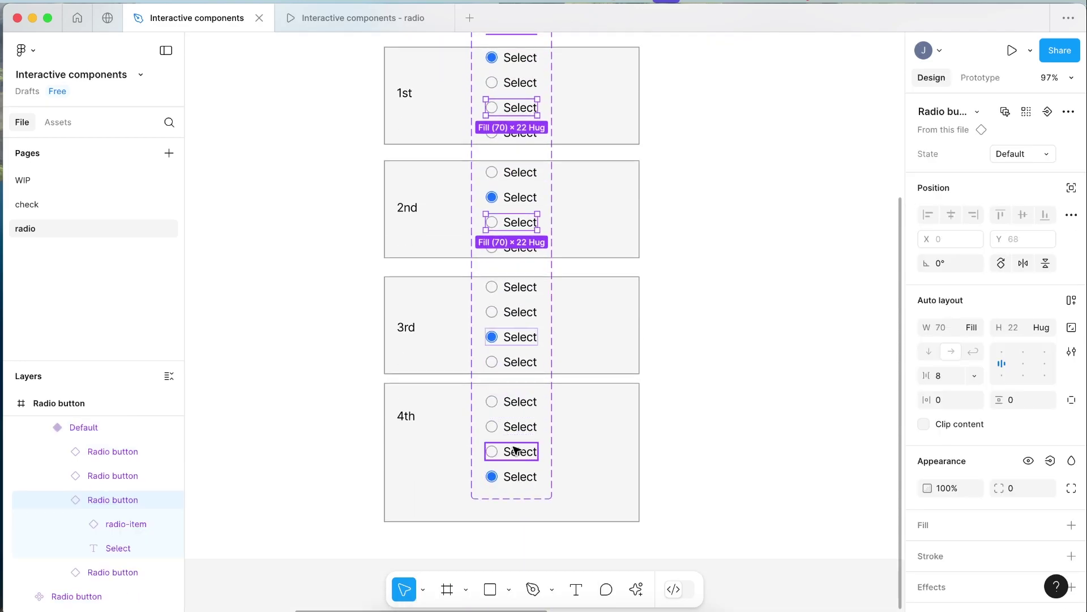
pyautogui.keyDown('shift'); pyautogui.click(516, 450); pyautogui.keyUp('shift')
pyautogui.click(980, 78)
pyautogui.moveTo(511, 443); pyautogui.dragTo(525, 362)
pyautogui.press('Escape')
# - Select the fourth radios in Unselected, 1st, 2nd and 3rd for prototyping
pyautogui.scroll(5, 775, 395)
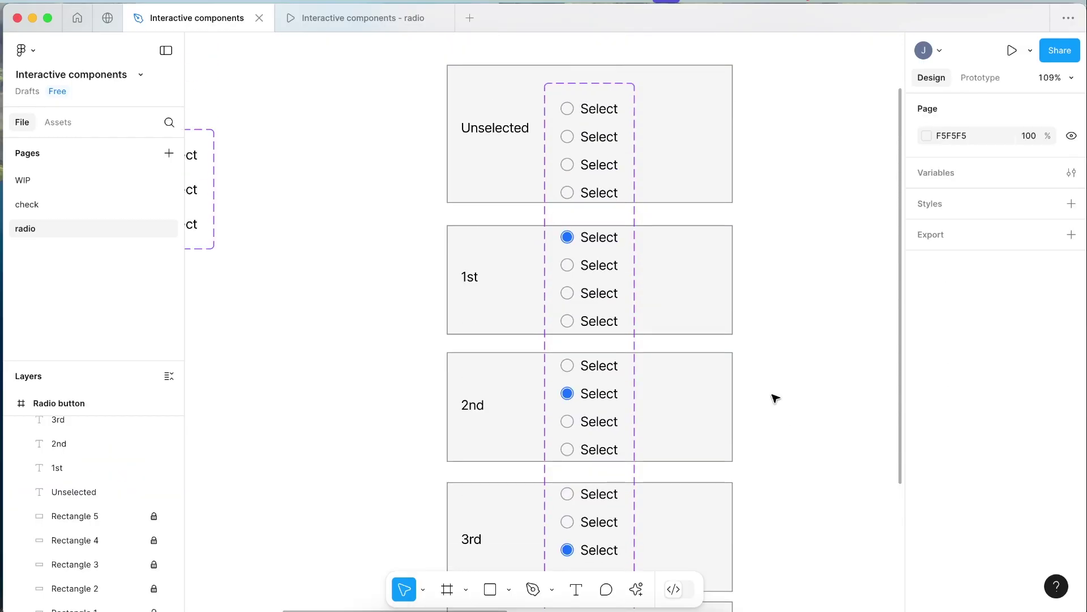
pyautogui.click(585, 192)
pyautogui.keyDown('shift'); pyautogui.click(586, 321); pyautogui.keyUp('shift')
pyautogui.scroll(-2, 587, 335)
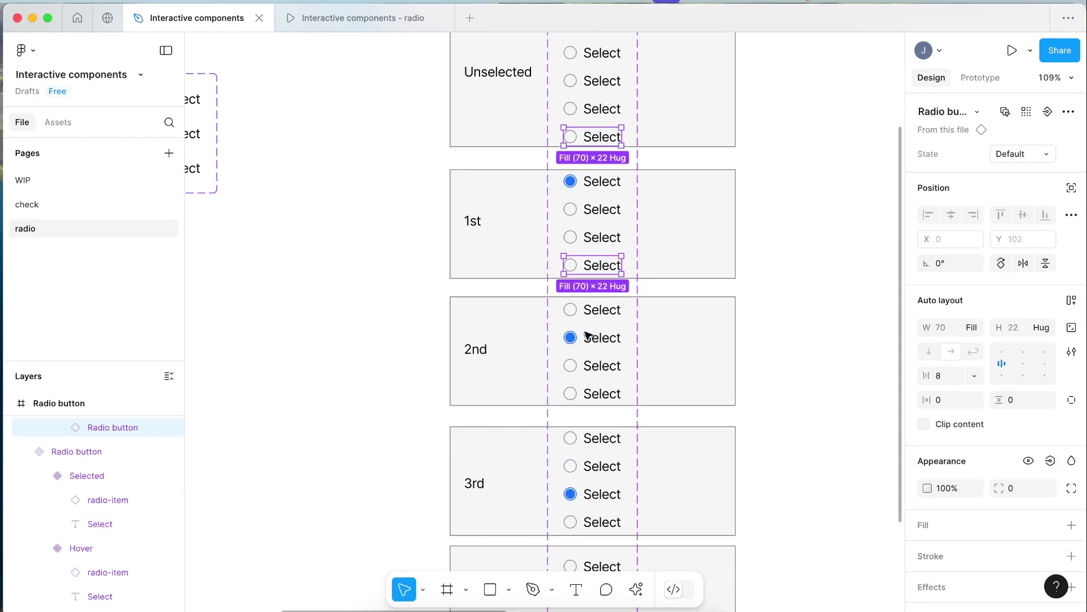
pyautogui.keyDown('shift'); pyautogui.click(594, 395); pyautogui.keyUp('shift')
pyautogui.scroll(-3, 596, 407)
pyautogui.keyDown('shift'); pyautogui.click(596, 434); pyautogui.keyUp('shift')
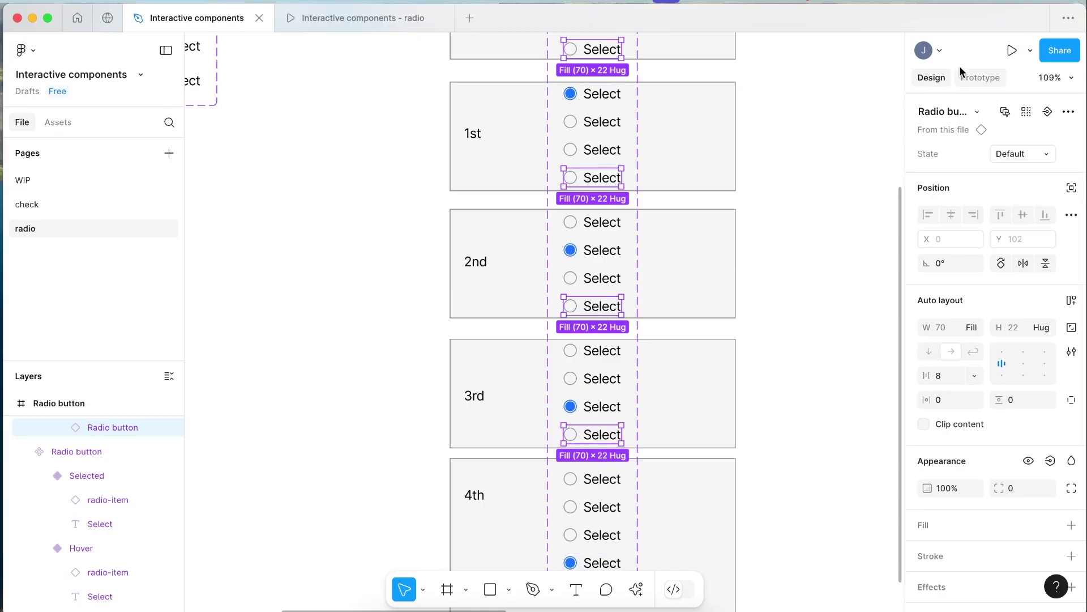
pyautogui.click(983, 76)
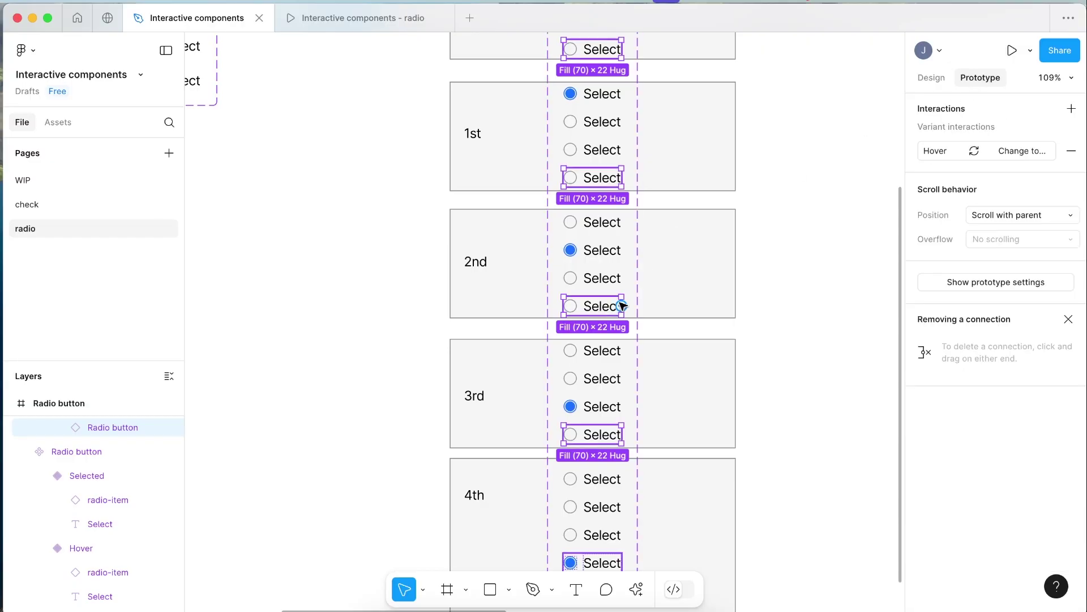
# - Link the selected fourth radios to the 4th variant: On click, Change to, Smart animate, Ease out 350ms
pyautogui.moveTo(622, 306); pyautogui.dragTo(596, 356)
pyautogui.scroll(-3, 614, 479)
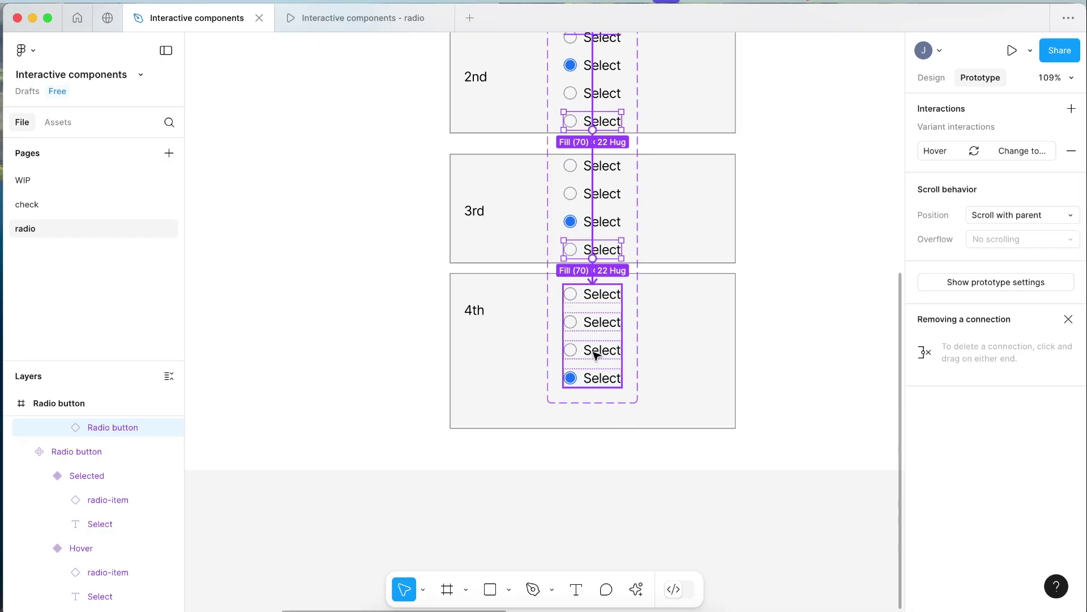
pyautogui.moveTo(596, 355); pyautogui.dragTo(440, 112)
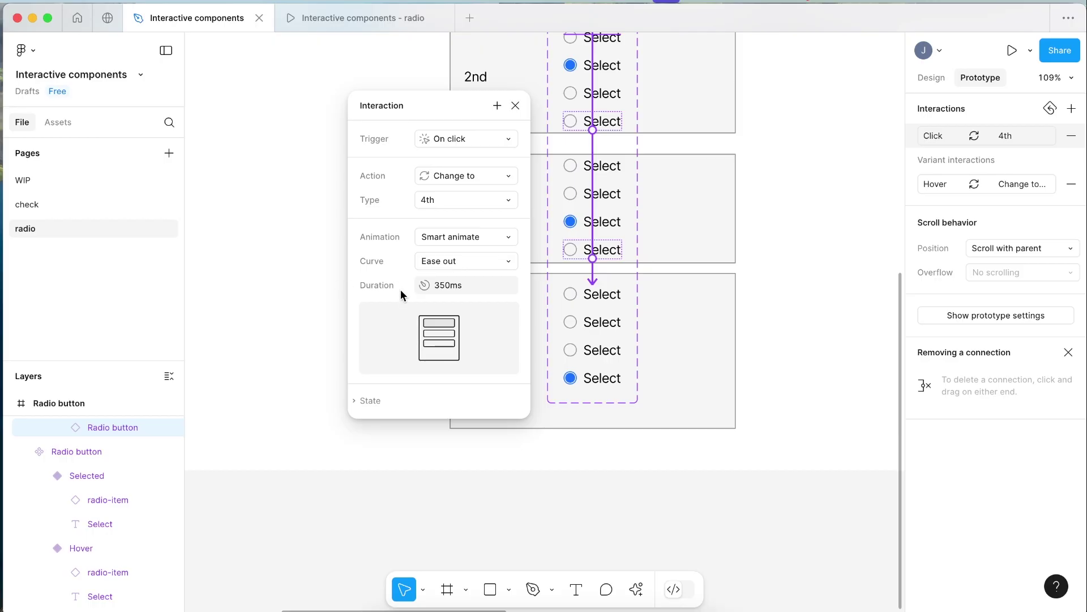
pyautogui.click(515, 106)
pyautogui.hotkey('shift', '1')
pyautogui.click(613, 112)
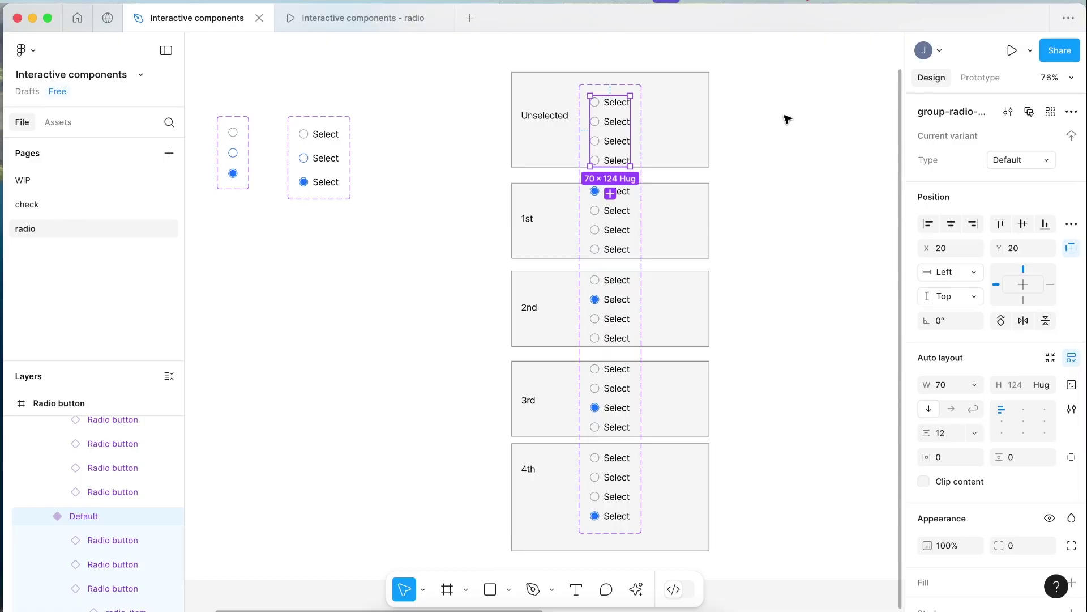
# - Copy the radio group and paste it onto empty canvas
pyautogui.rightClick(576, 127)
pyautogui.press('Escape')
pyautogui.click(736, 177)
pyautogui.hscroll(5, 746, 179)
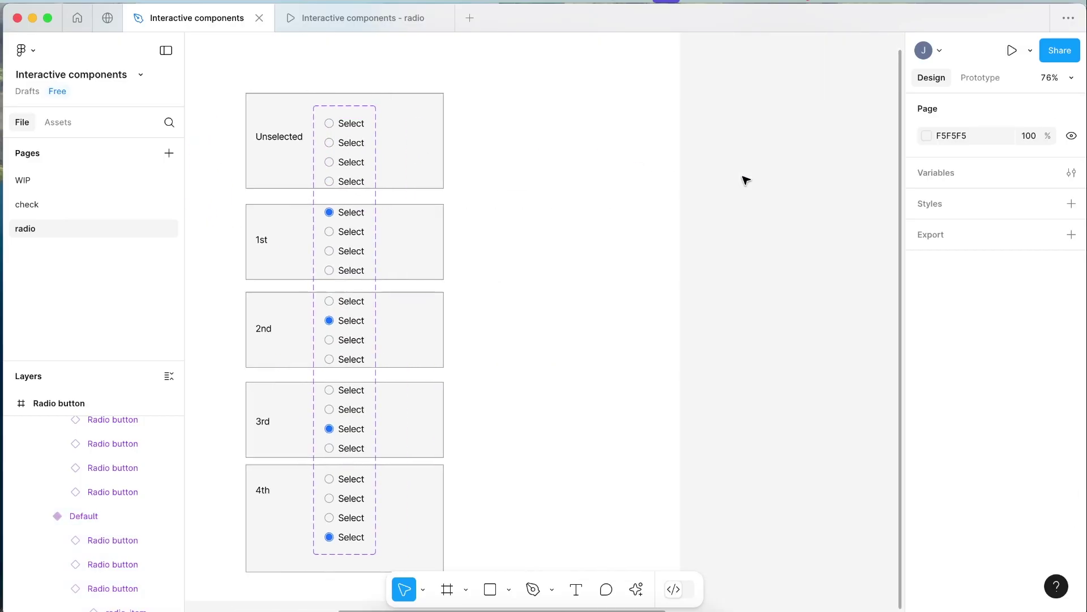
pyautogui.rightClick(558, 169)
pyautogui.click(575, 111)
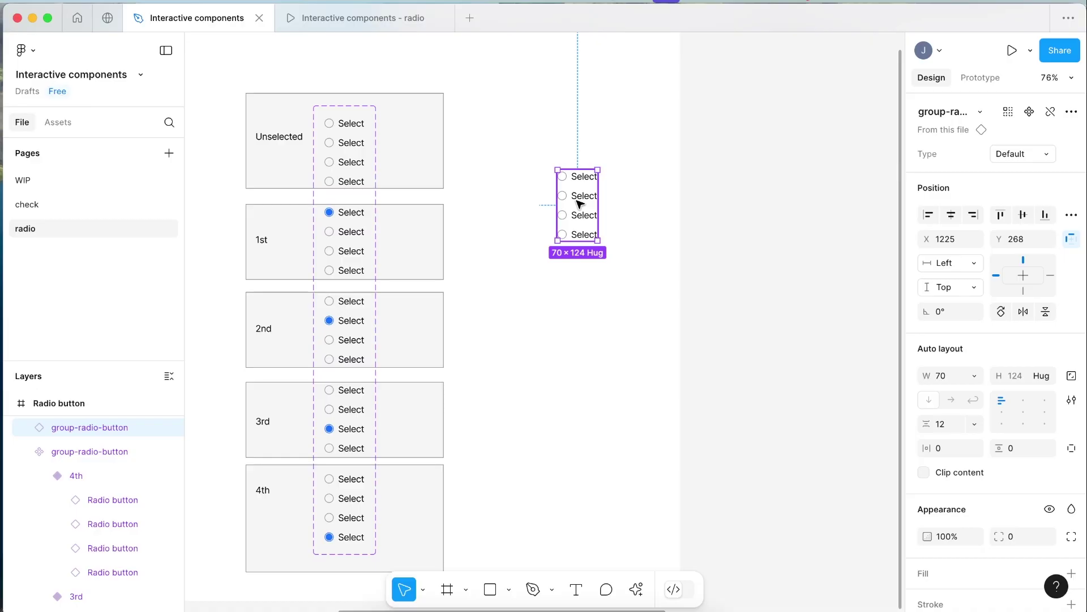
# - Move the pasted radio group into the form between Phone Number and Address
pyautogui.scroll(2, 580, 203)
pyautogui.hscroll(3, 580, 203)
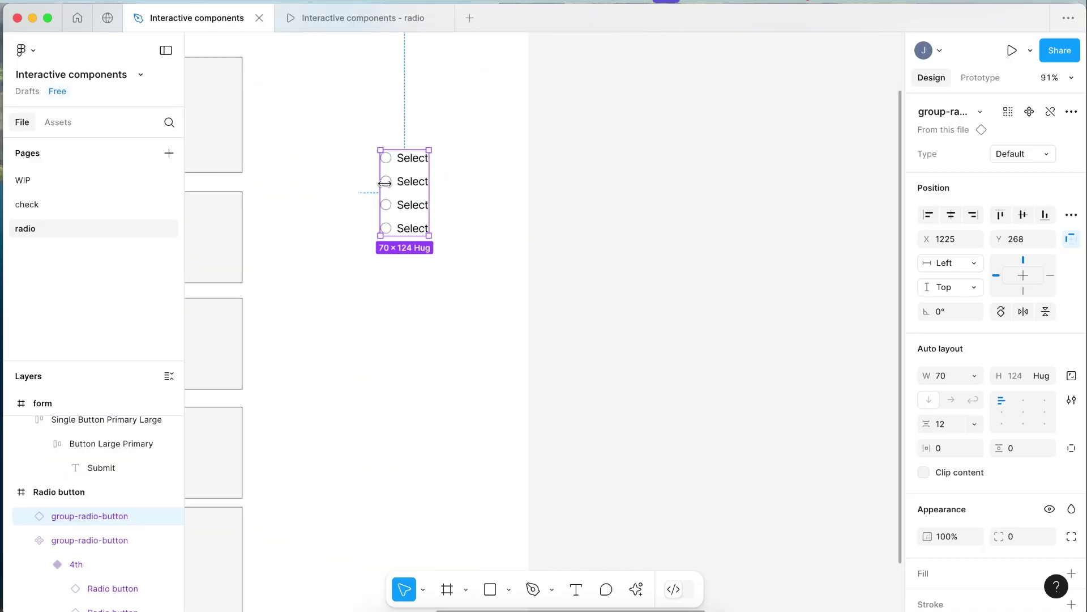
pyautogui.moveTo(401, 179); pyautogui.dragTo(512, 260)
pyautogui.scroll(-3, 487, 266)
pyautogui.click(417, 274)
pyautogui.scroll(1, 422, 257)
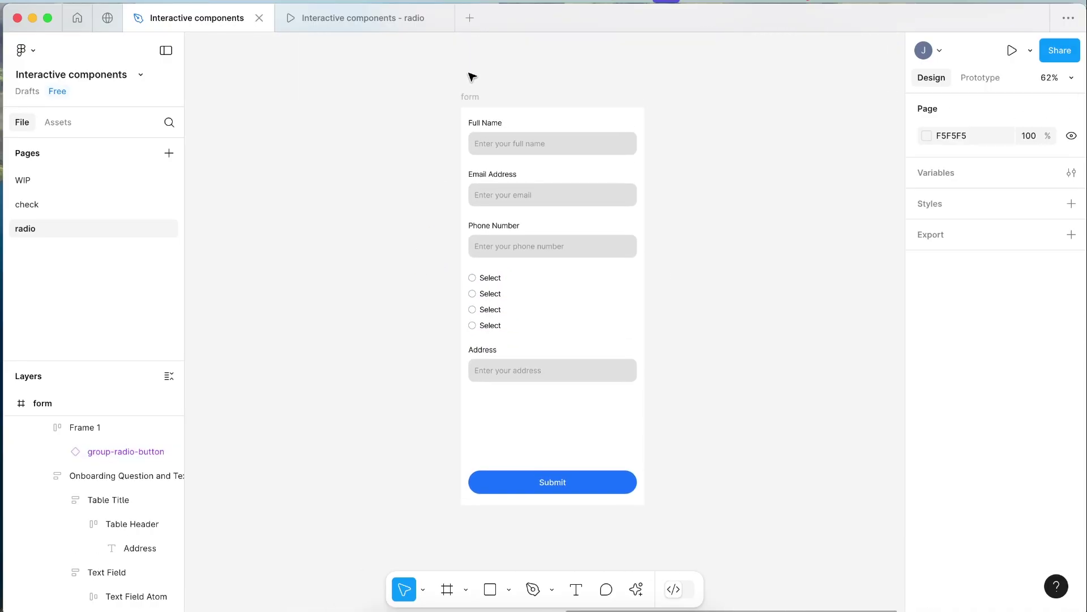
pyautogui.click(470, 98)
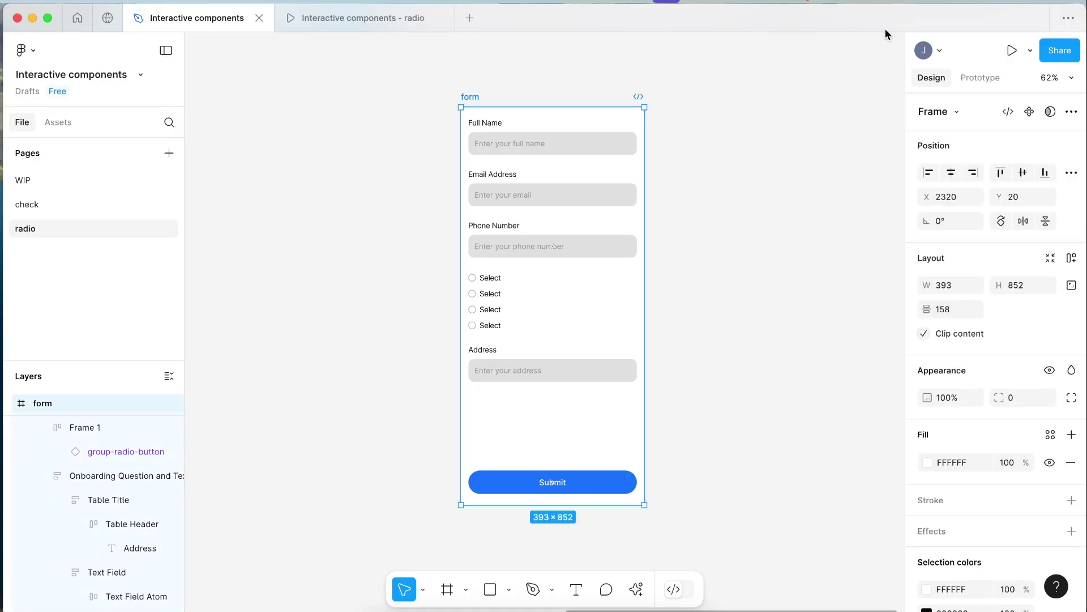
# - Start the form's prototype preview and click the first through fourth radio options in turn
pyautogui.click(1012, 51)
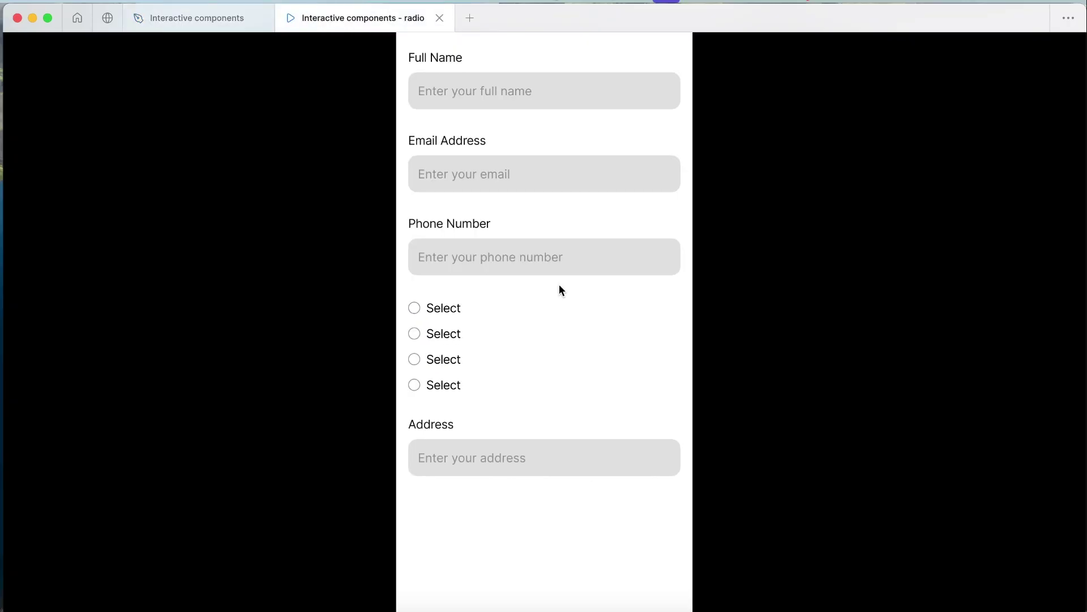
pyautogui.scroll(3, 441, 293)
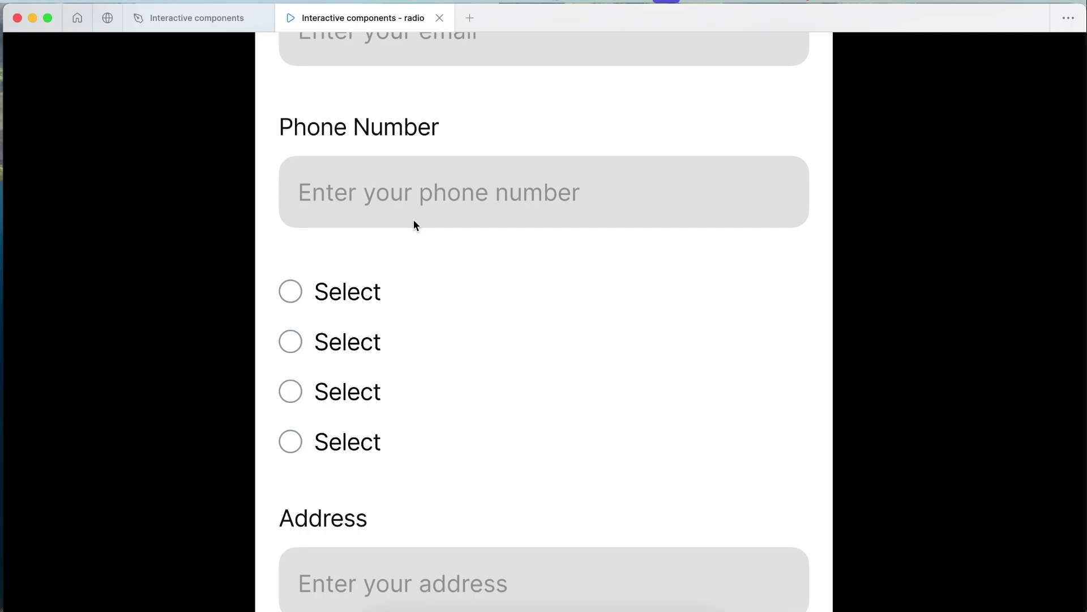
pyautogui.scroll(-1, 413, 219)
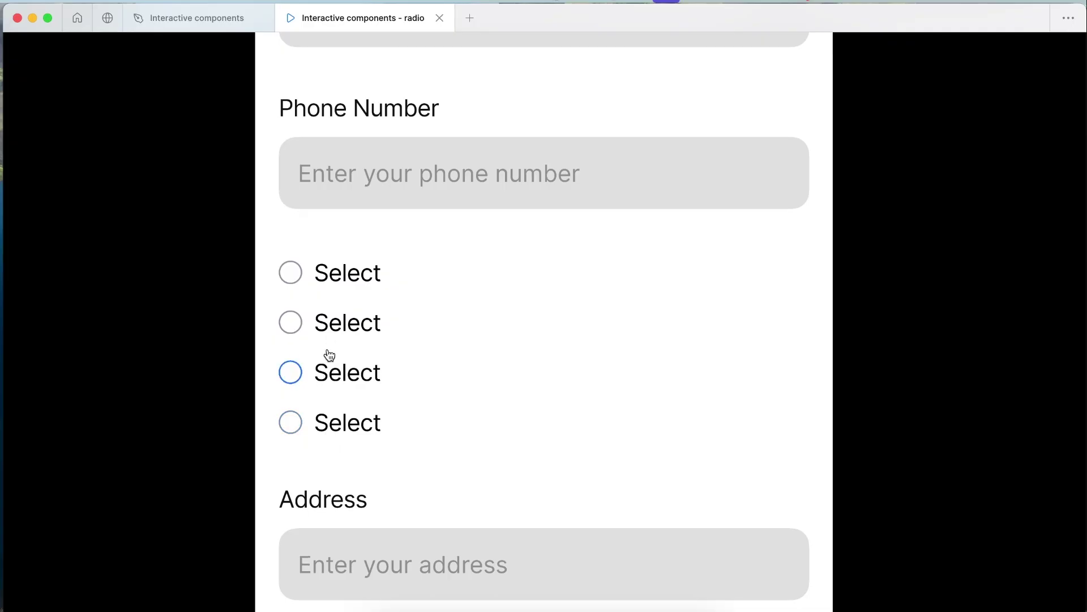
pyautogui.click(333, 283)
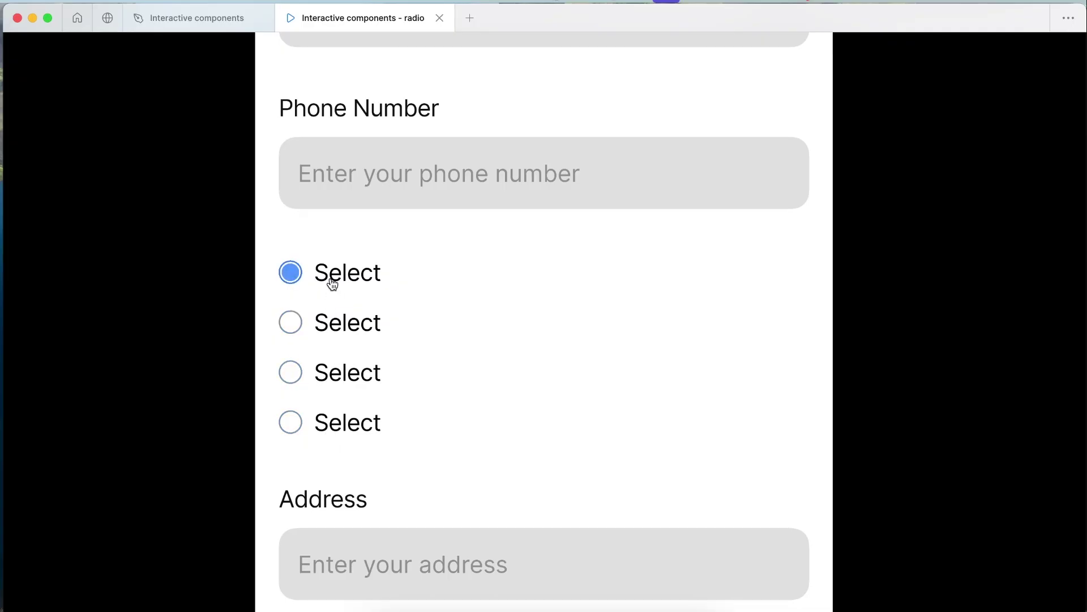
pyautogui.click(331, 334)
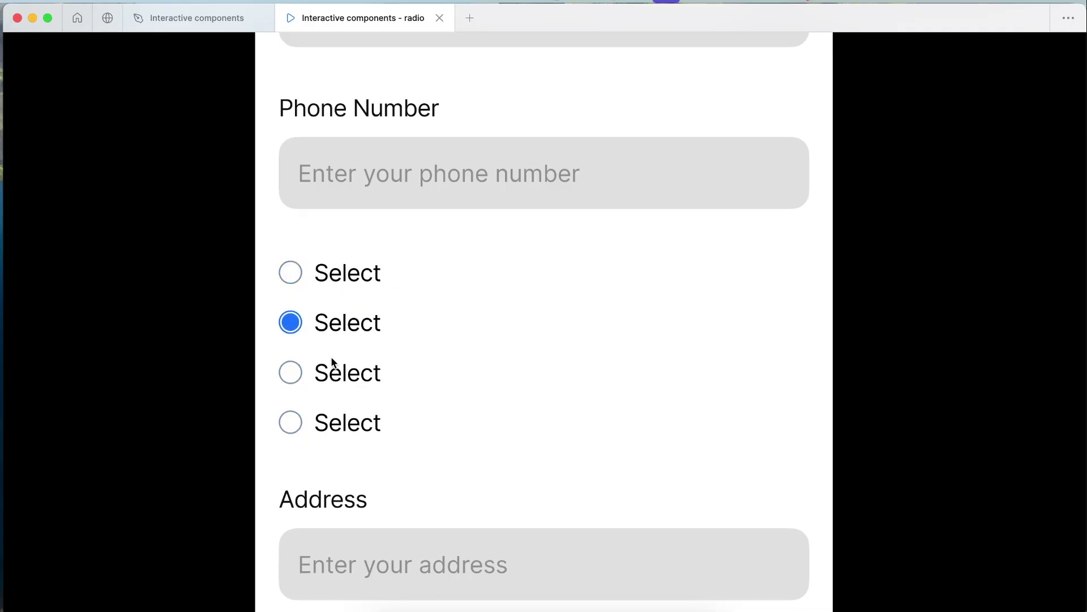
pyautogui.click(334, 383)
pyautogui.click(330, 428)
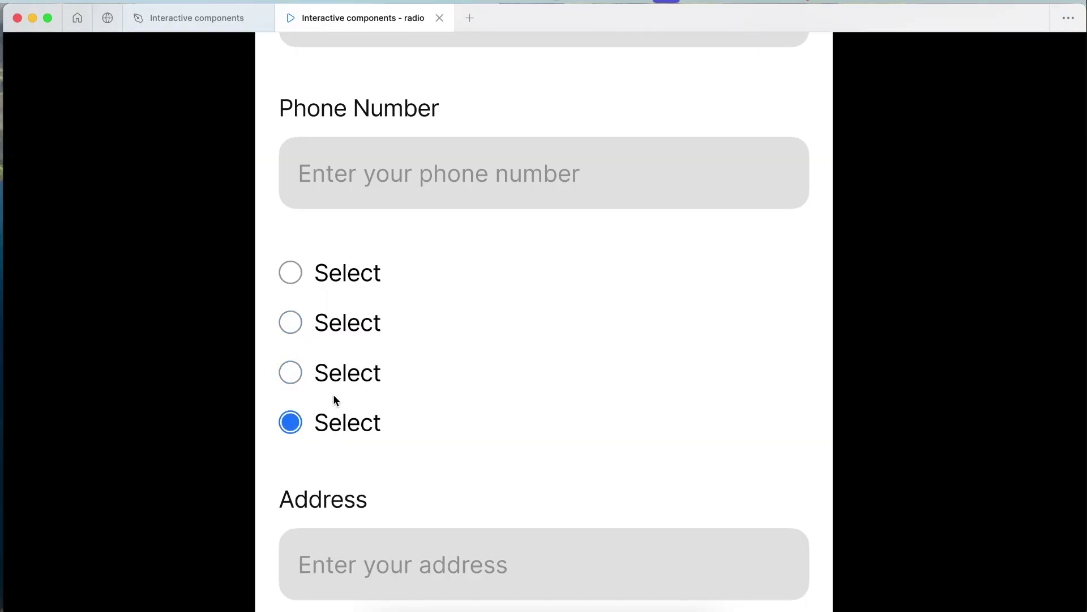
# - Click back and forth through the options, ending with the first option checked
pyautogui.click(337, 379)
pyautogui.click(336, 327)
pyautogui.click(342, 283)
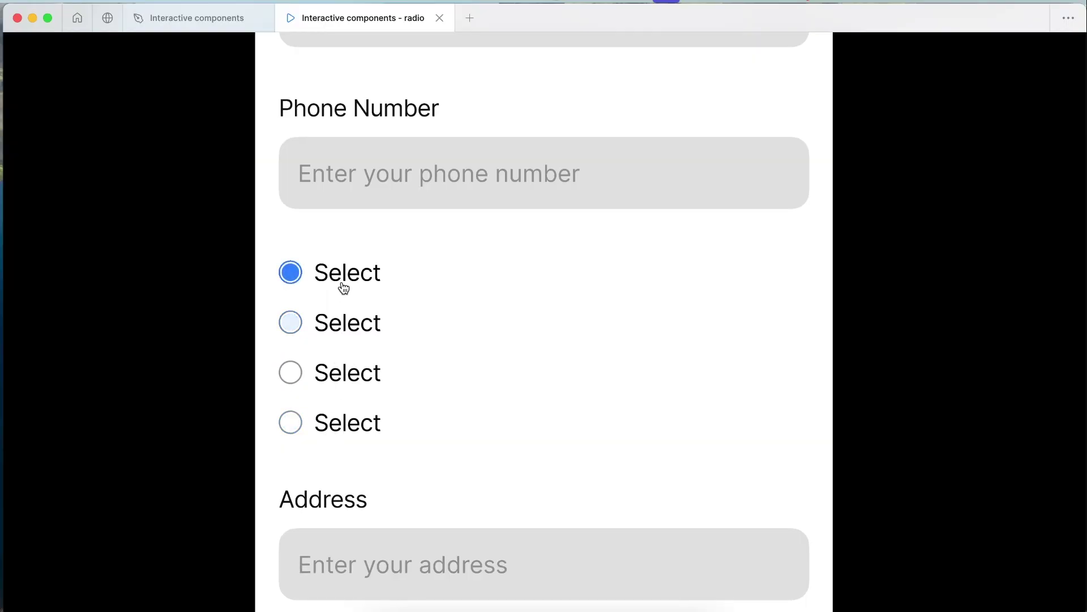
pyautogui.click(334, 326)
pyautogui.click(334, 384)
pyautogui.click(337, 426)
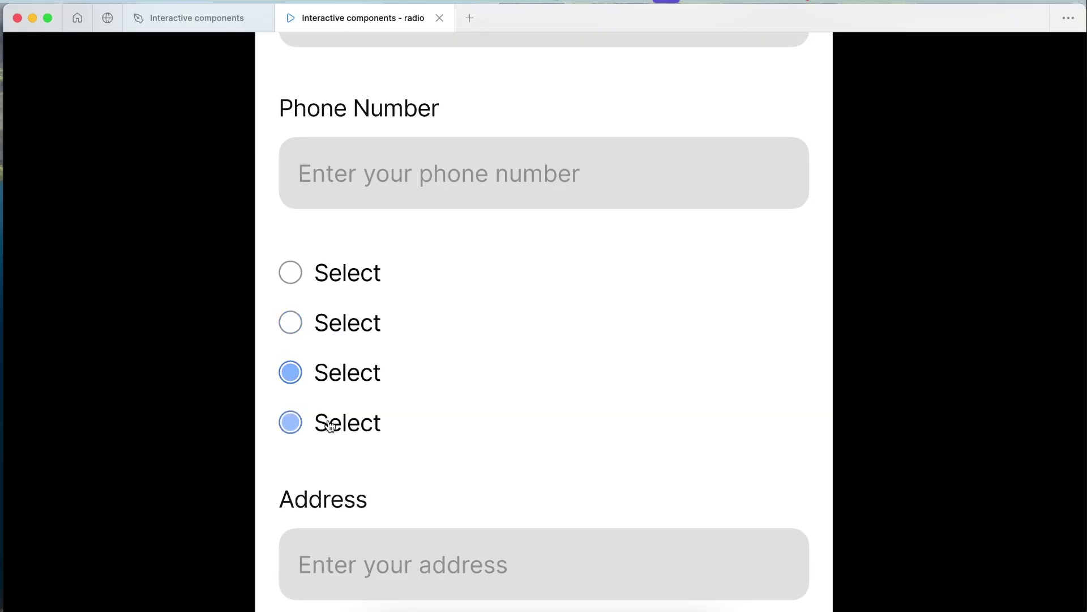
pyautogui.click(336, 375)
pyautogui.click(337, 324)
pyautogui.click(341, 291)
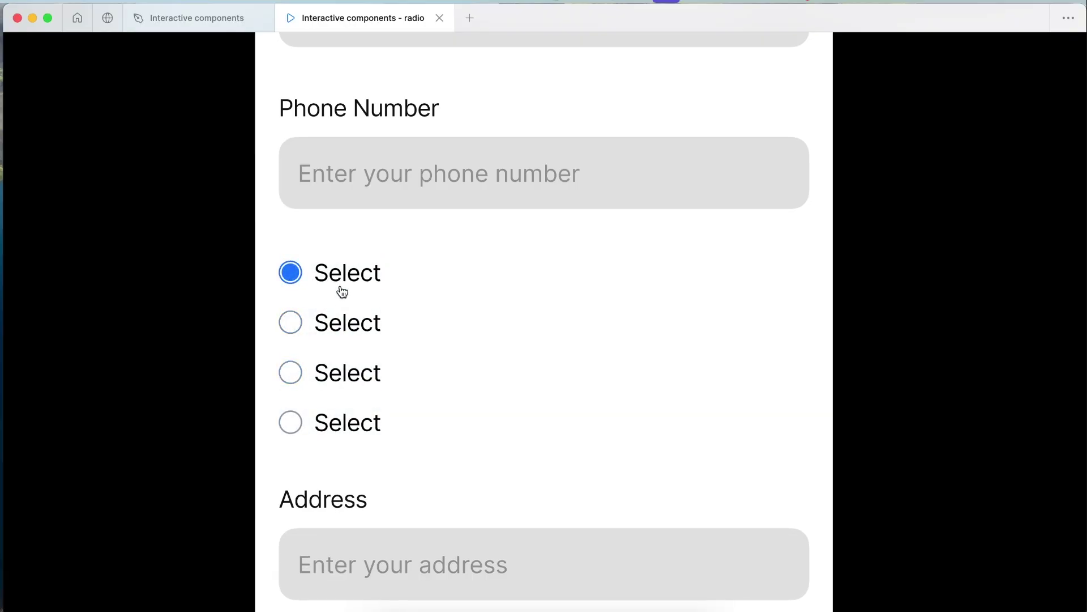
pyautogui.click(342, 292)
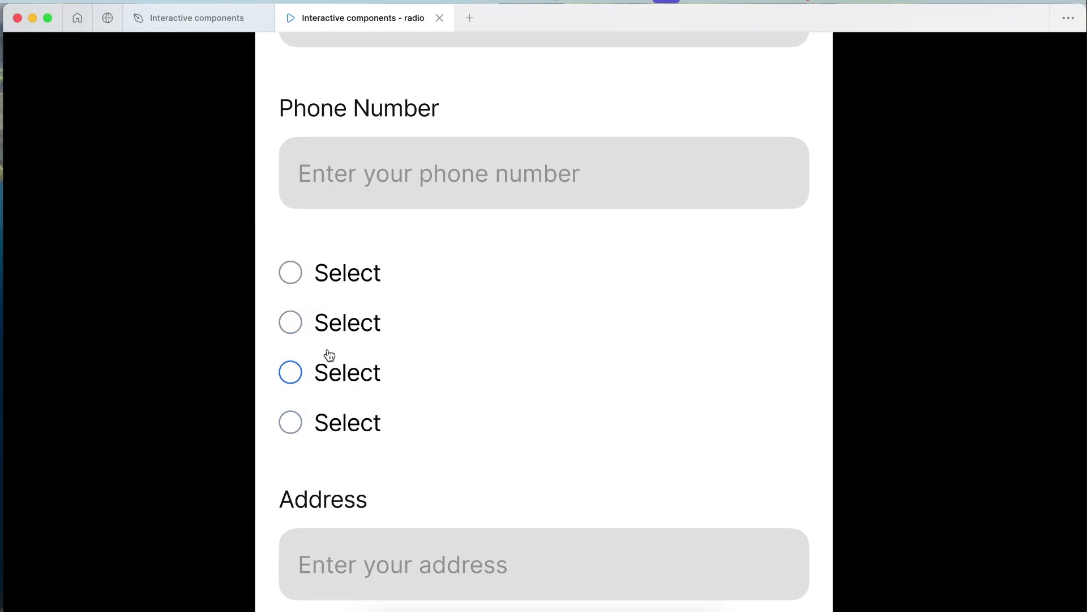
pyautogui.click(333, 283)
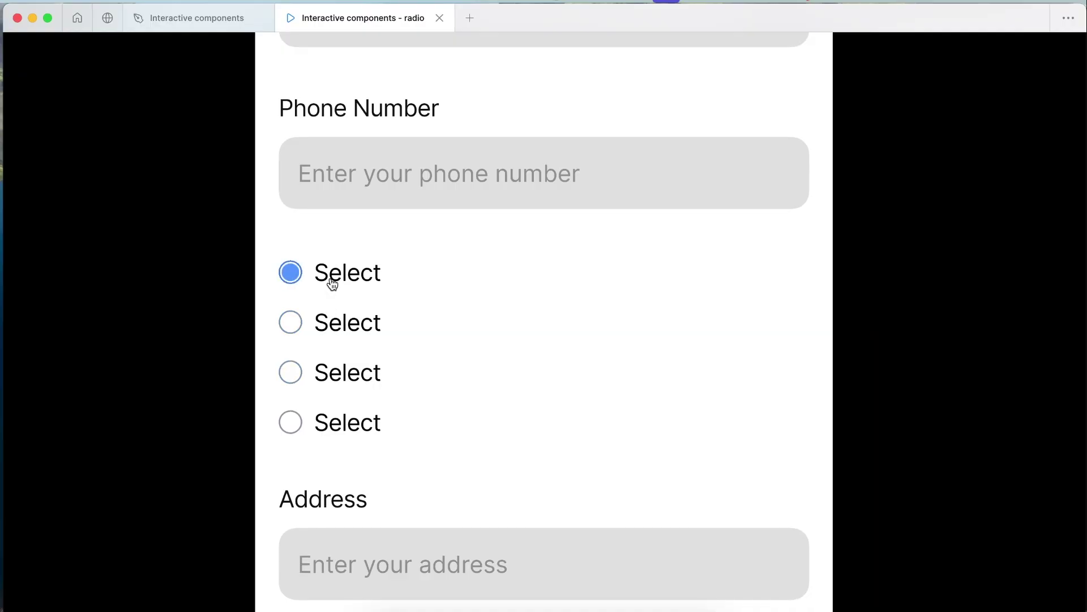